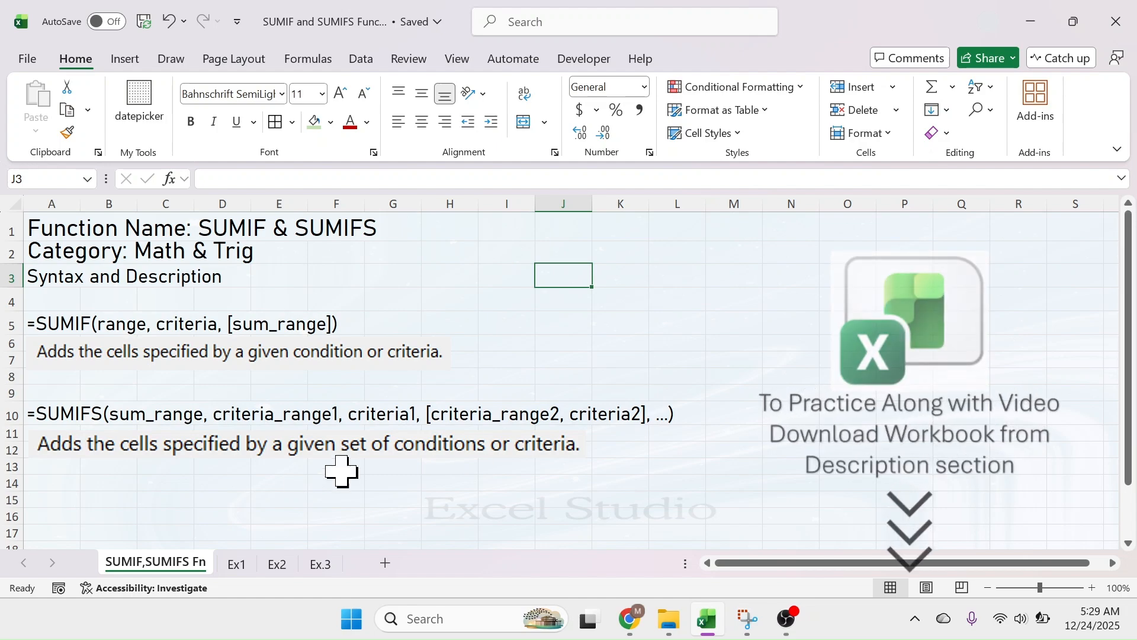
Step: Look through the Ex1, Ex2 and Ex.3 example sheets and the SUMIF and SUMIFS syntax sheet
{"action": "left_click", "coordinate": [240, 564]}
{"action": "left_click", "coordinate": [277, 563]}
{"action": "left_click", "coordinate": [320, 564]}
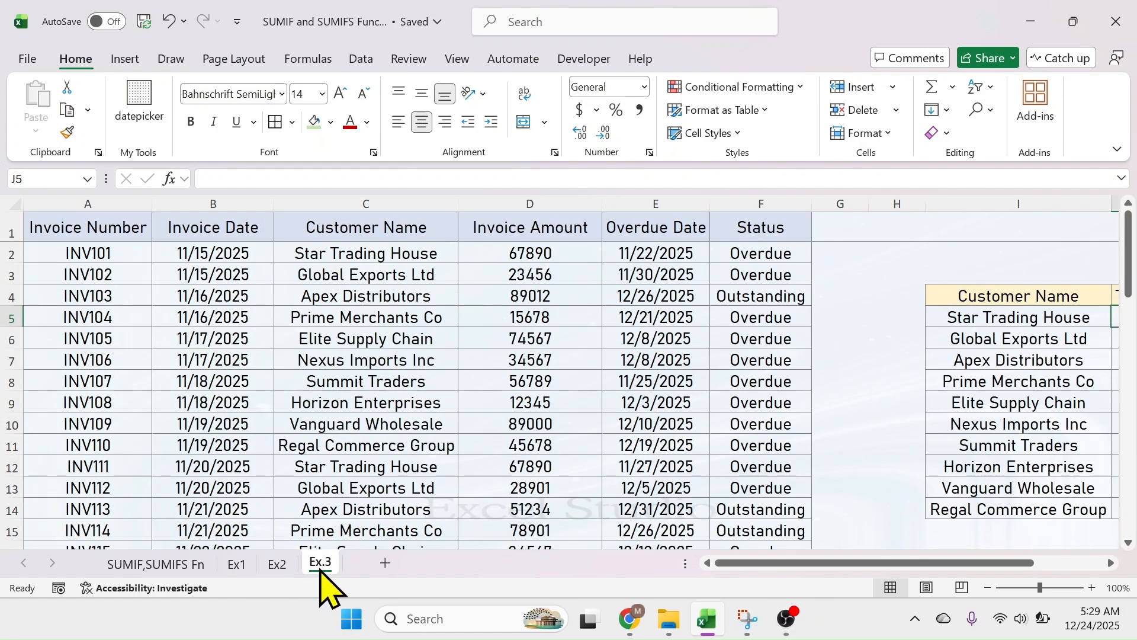
{"action": "left_click", "coordinate": [237, 564]}
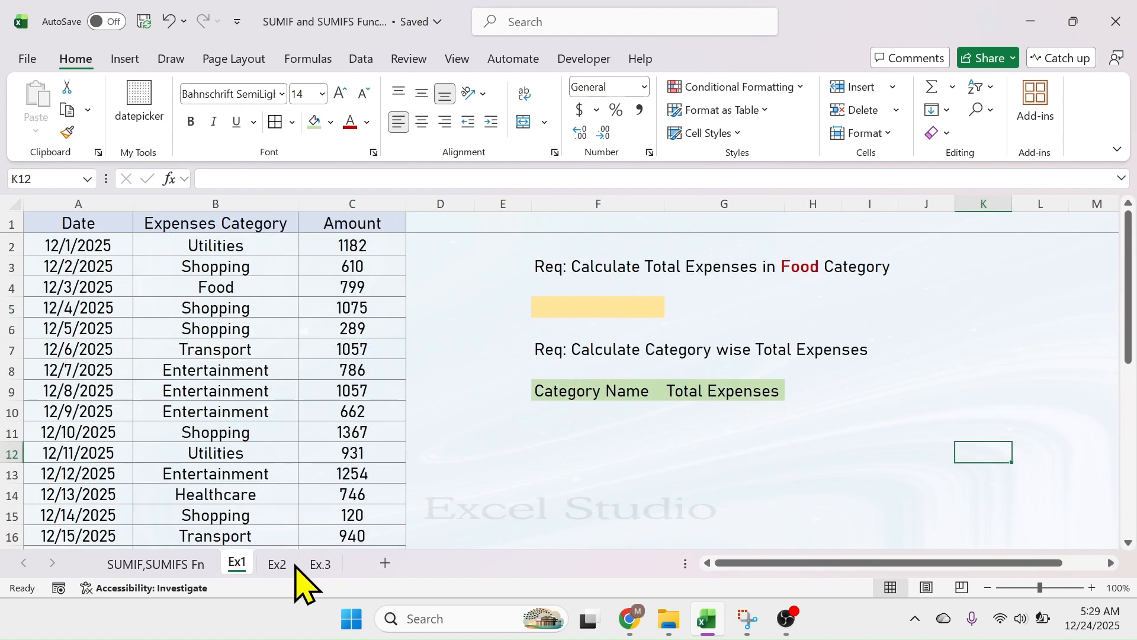
{"action": "left_click", "coordinate": [279, 566]}
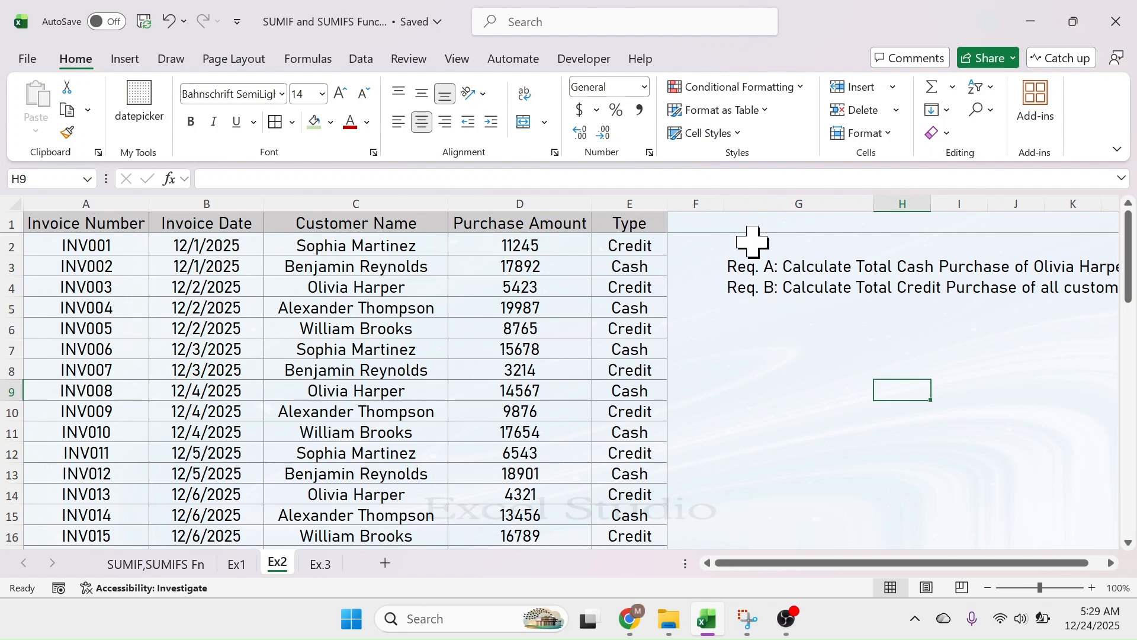
{"action": "left_click", "coordinate": [335, 565]}
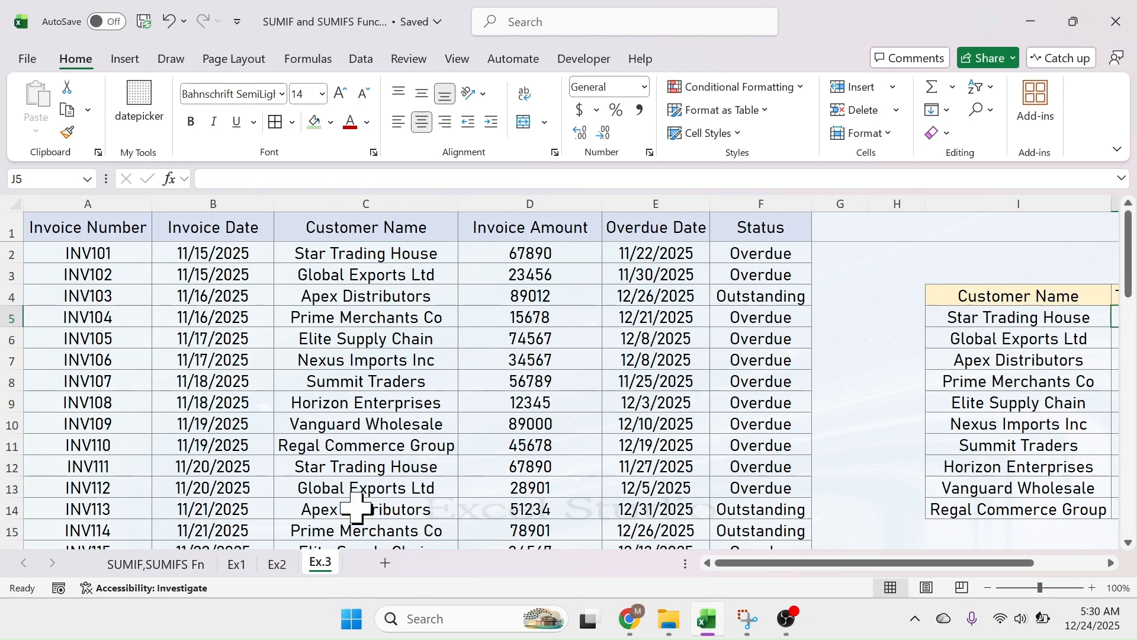
{"action": "left_click", "coordinate": [236, 566]}
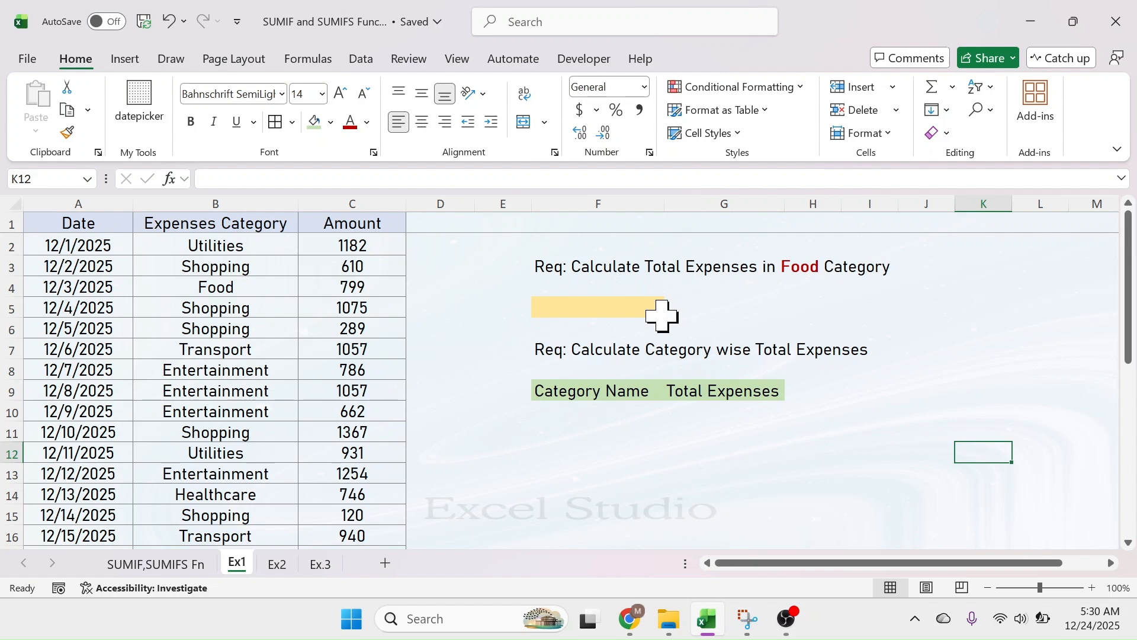
{"action": "left_click", "coordinate": [190, 570]}
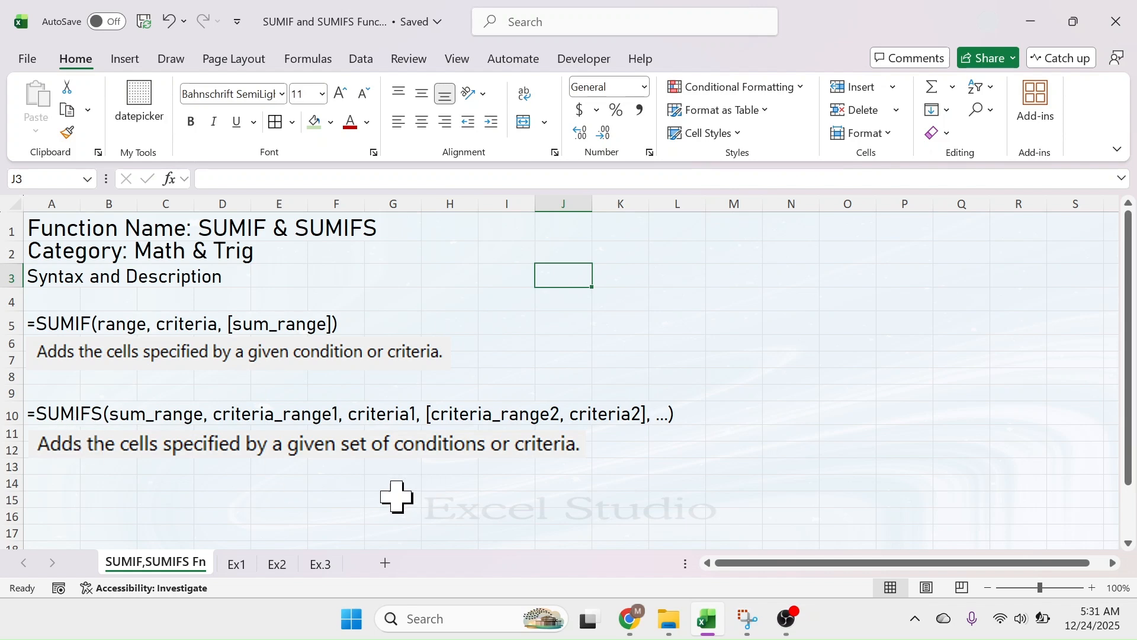
Step: Review the Date, Expenses Category and Amount columns of the expense table on the Ex1 sheet
{"action": "left_click", "coordinate": [253, 562]}
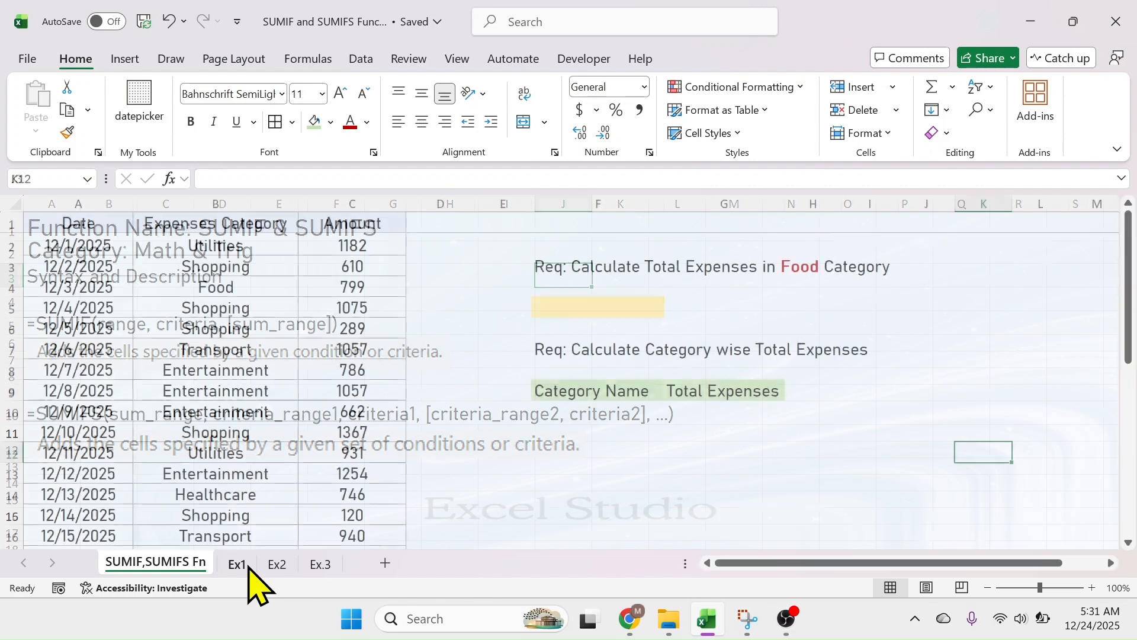
{"action": "left_click", "coordinate": [94, 231]}
{"action": "left_click_drag", "start_coordinate": [102, 270], "coordinate": [160, 303]}
{"action": "left_click_drag", "start_coordinate": [233, 224], "coordinate": [240, 389]}
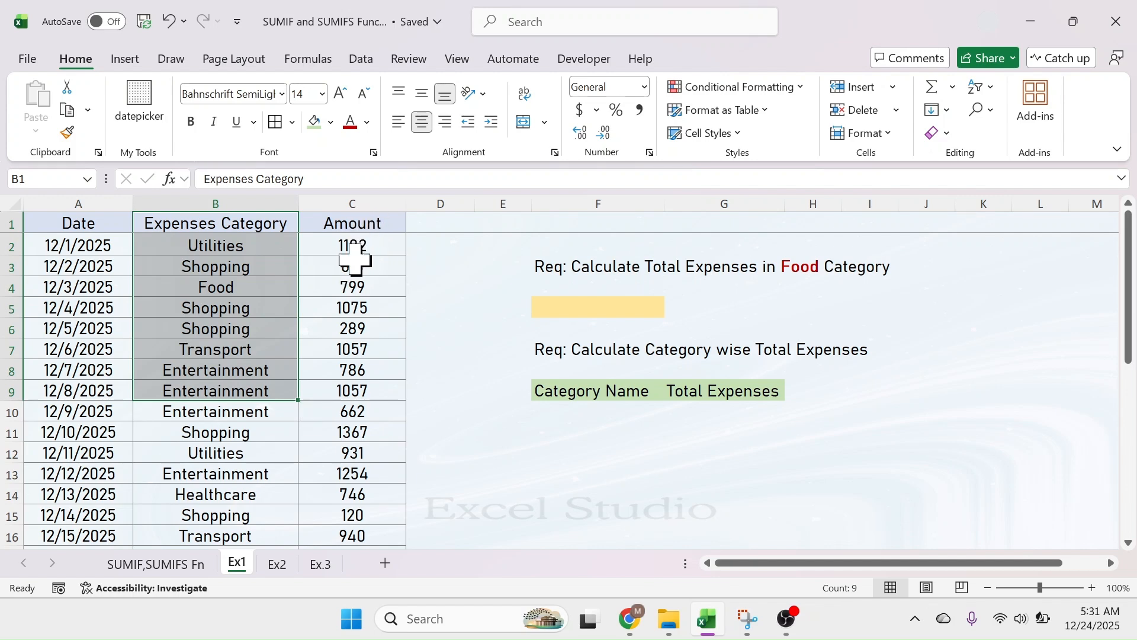
{"action": "left_click", "coordinate": [347, 322]}
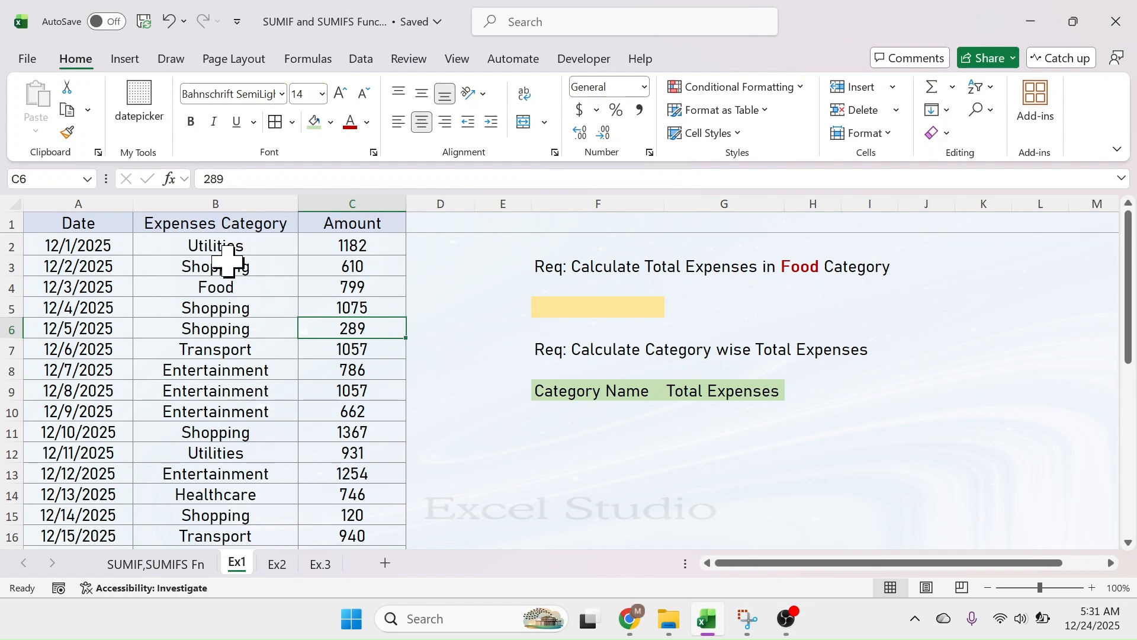
Step: Examine the Food entries in the Expenses Category column and their corresponding amounts across the whole table
{"action": "left_click_drag", "start_coordinate": [258, 247], "coordinate": [252, 336]}
{"action": "left_click", "coordinate": [235, 289]}
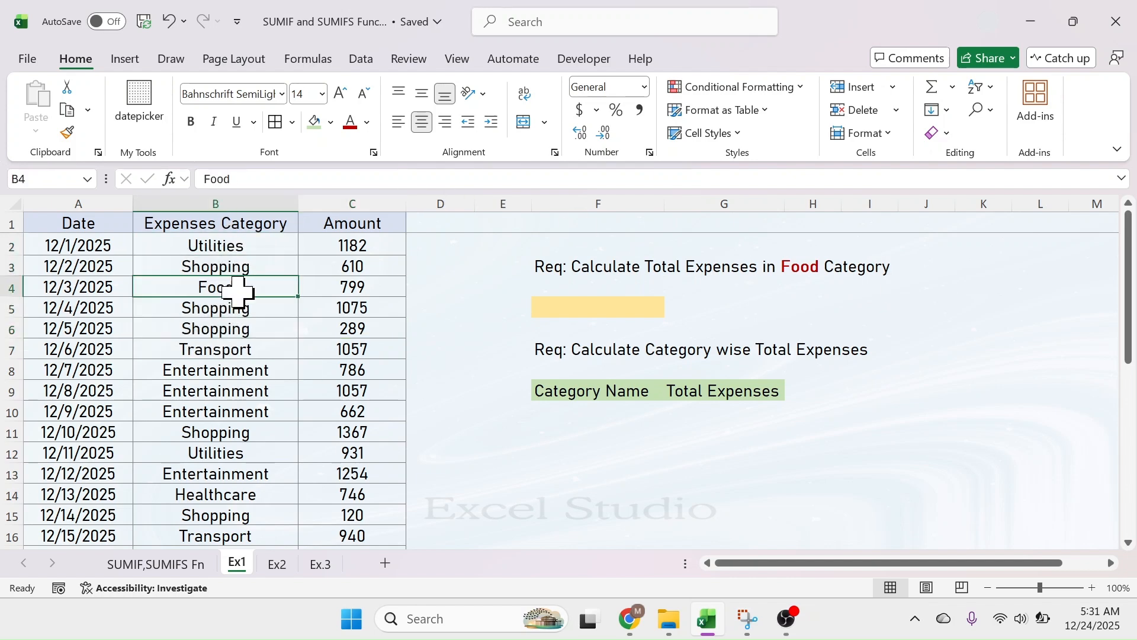
{"action": "scroll", "coordinate": [237, 414], "scroll_direction": "down", "scroll_amount": 3}
{"action": "scroll", "coordinate": [236, 438], "scroll_direction": "down", "scroll_amount": 2}
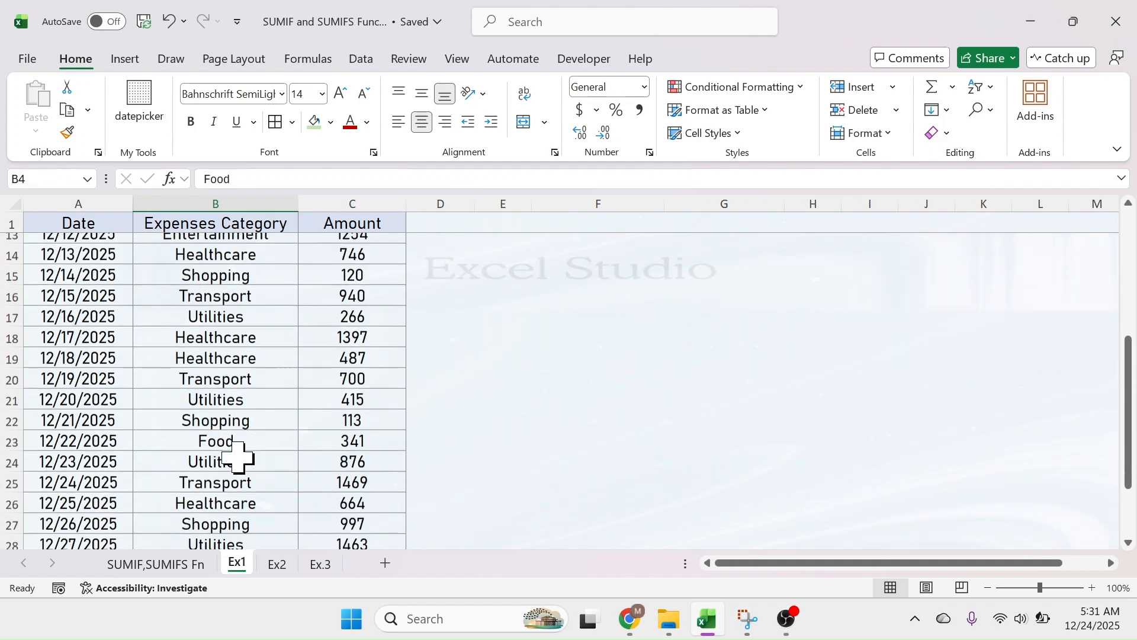
{"action": "left_click", "coordinate": [211, 437]}
{"action": "scroll", "coordinate": [267, 444], "scroll_direction": "down", "scroll_amount": 3}
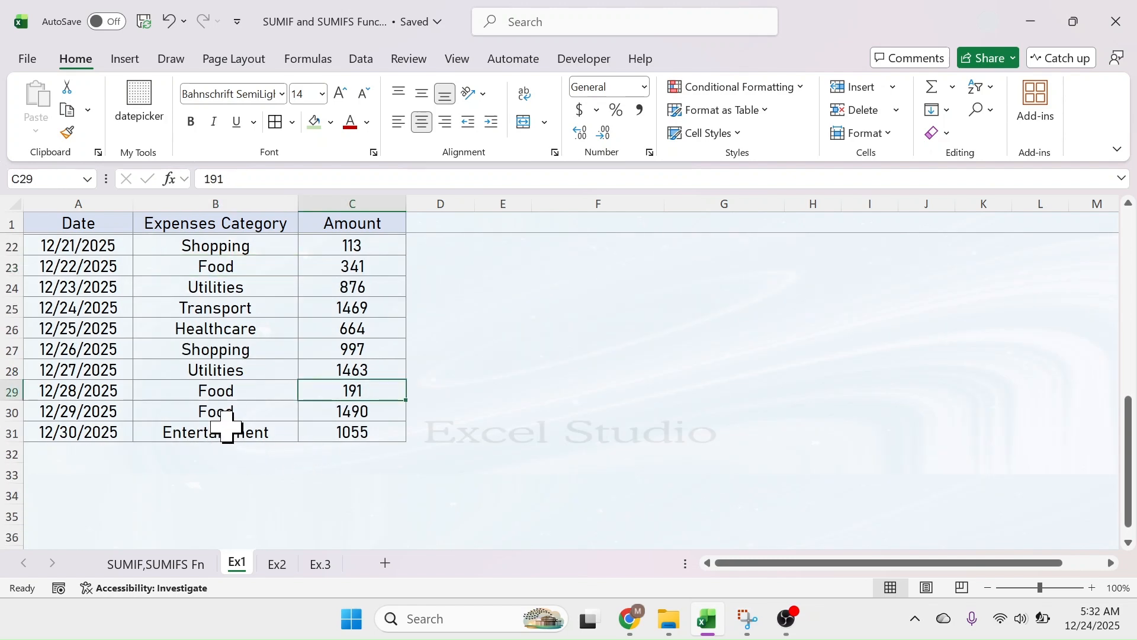
{"action": "left_click", "coordinate": [350, 408]}
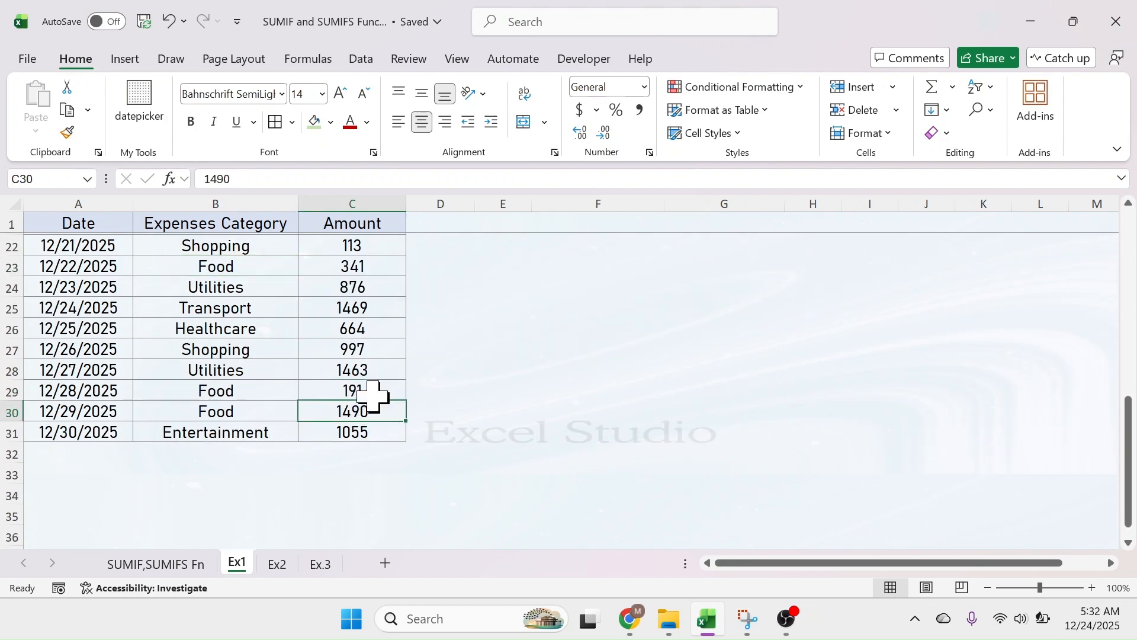
{"action": "left_click", "coordinate": [358, 394]}
{"action": "left_click", "coordinate": [343, 413]}
{"action": "left_click", "coordinate": [229, 393]}
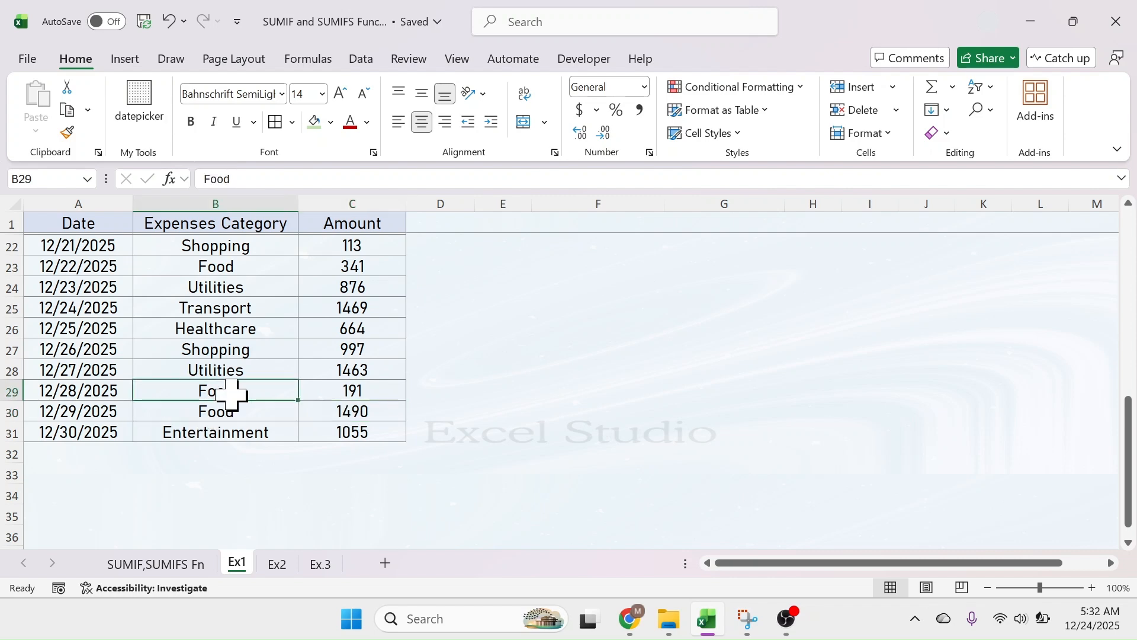
{"action": "scroll", "coordinate": [226, 354], "scroll_direction": "up", "scroll_amount": 3}
{"action": "scroll", "coordinate": [225, 354], "scroll_direction": "up", "scroll_amount": 4}
{"action": "left_click", "coordinate": [215, 290]}
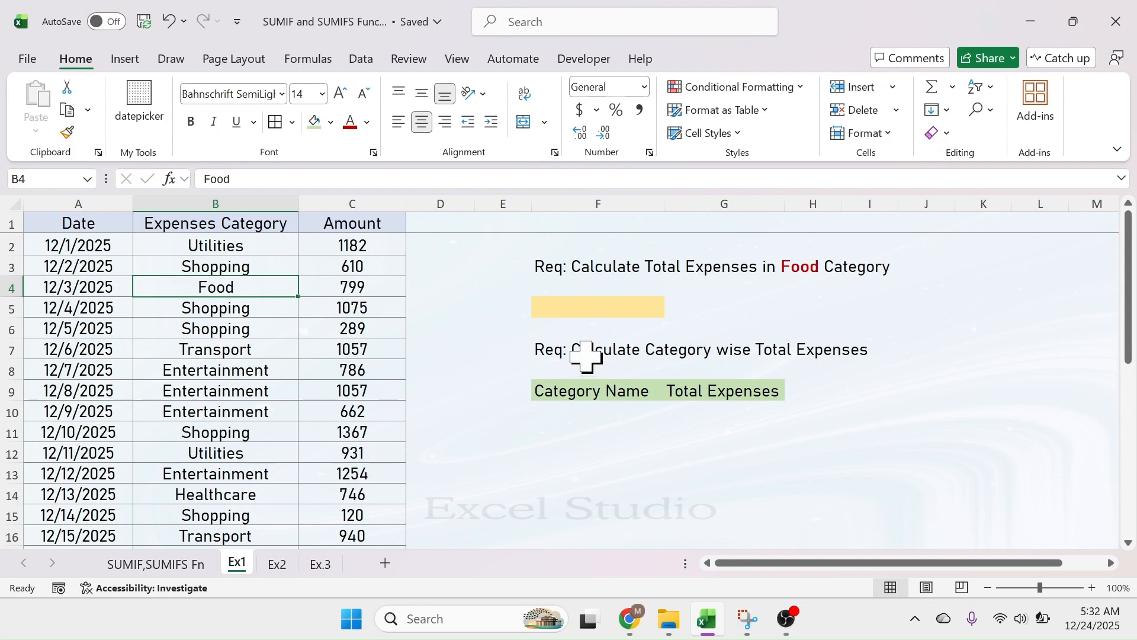
Step: Start a SUMIF formula in cell F5 with B2:B31 as the range and "Food" as the criteria
{"action": "left_click", "coordinate": [574, 302]}
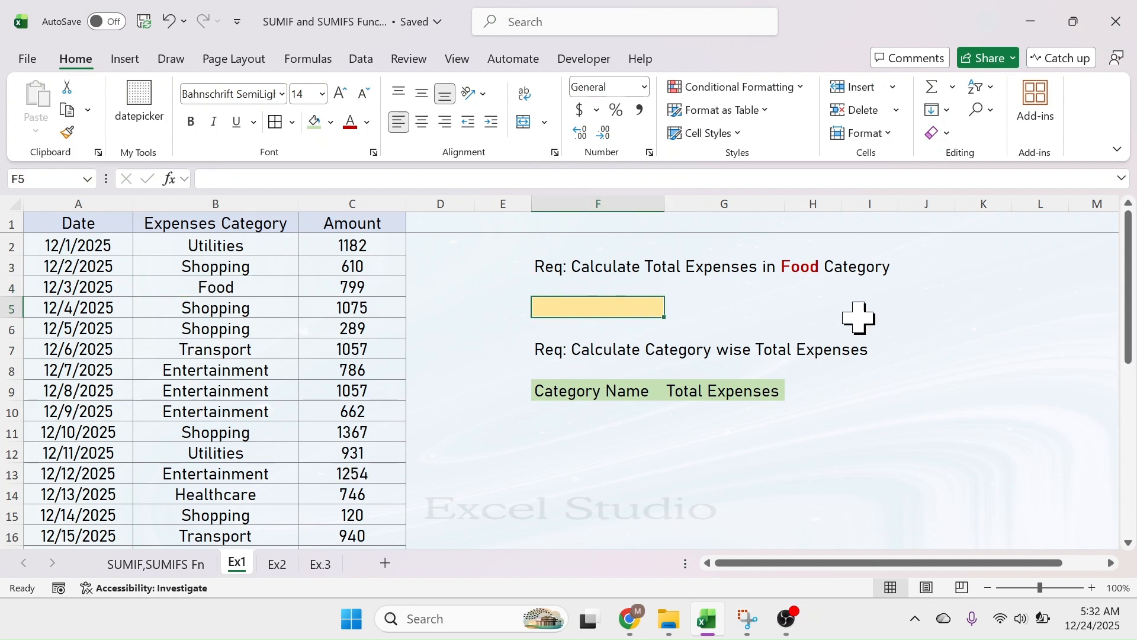
{"action": "type", "text": "="}
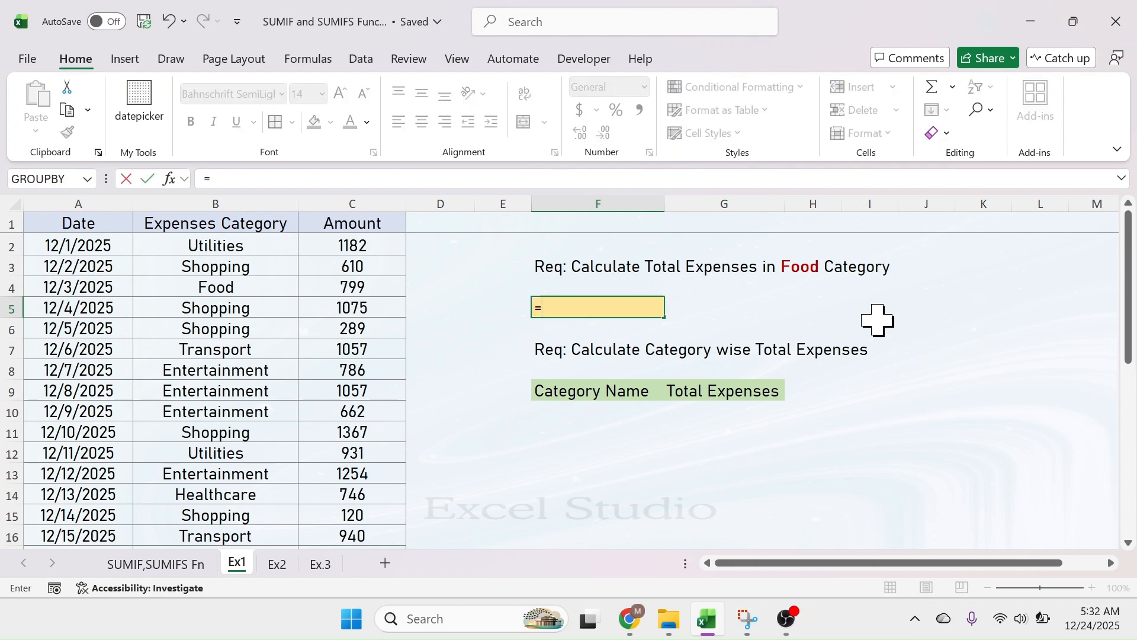
{"action": "type", "text": "SUMIF"}
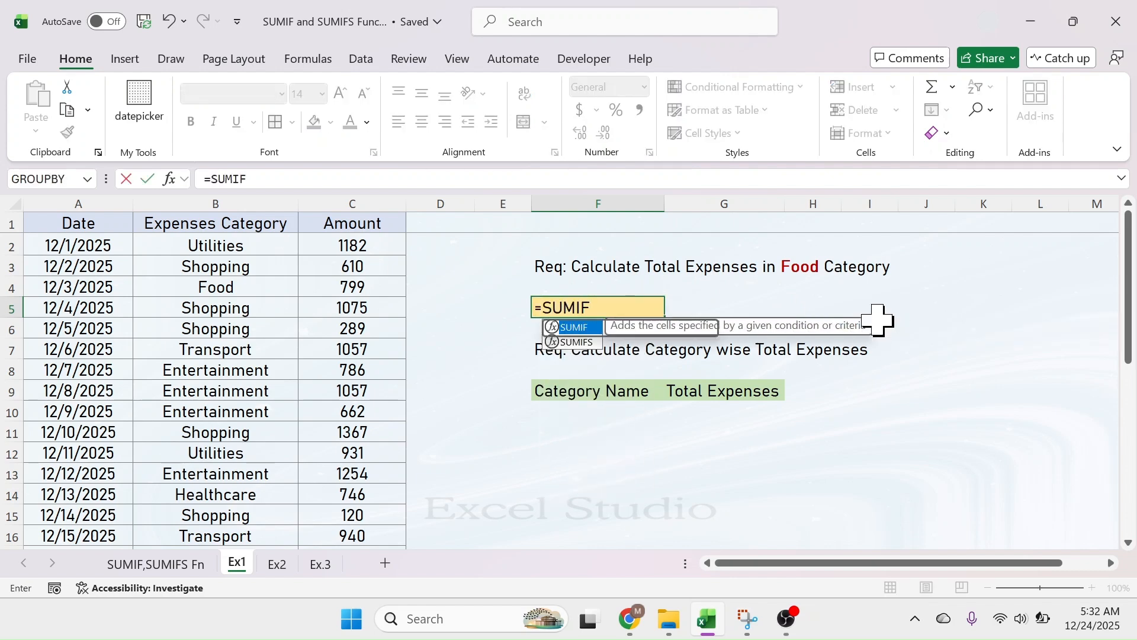
{"action": "type", "text": "("}
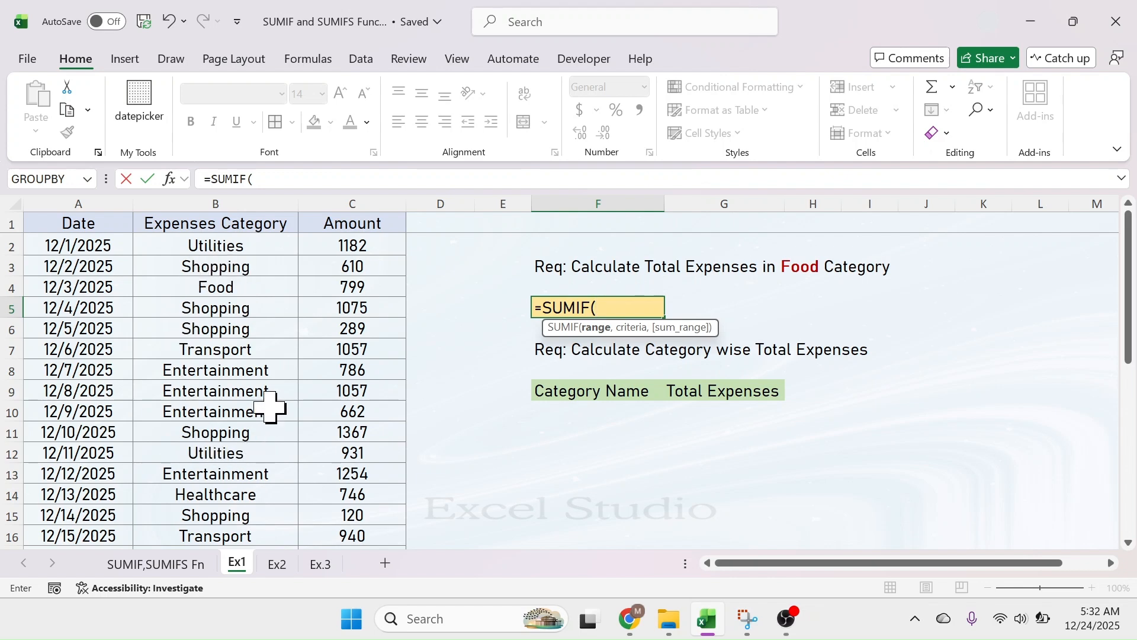
{"action": "left_click_drag", "start_coordinate": [236, 247], "coordinate": [238, 480]}
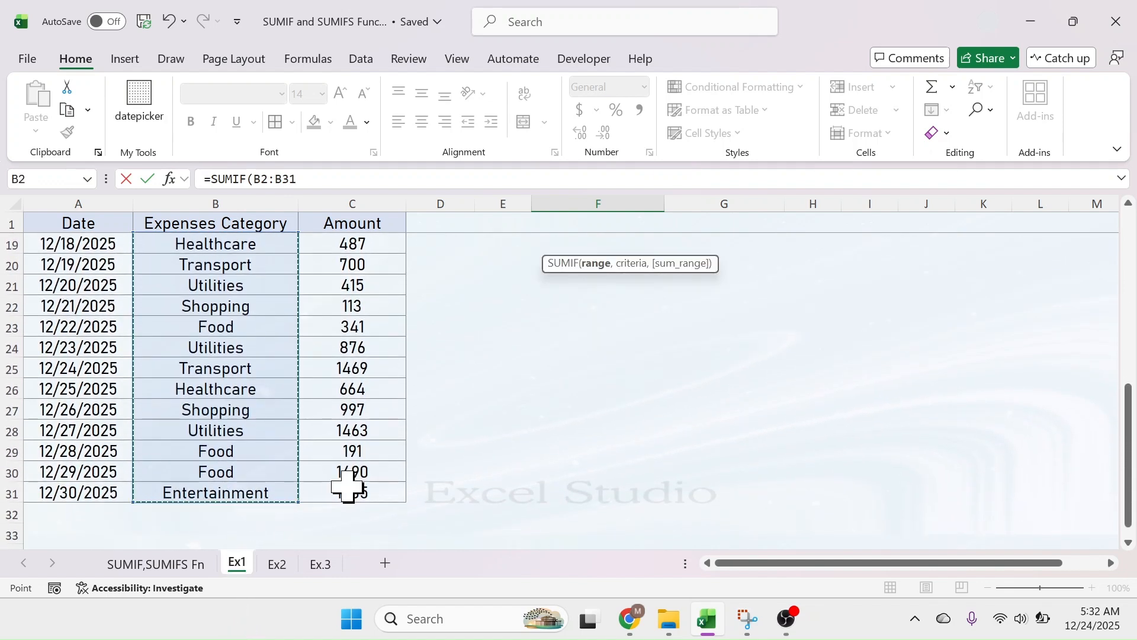
{"action": "scroll", "coordinate": [348, 486], "scroll_direction": "up", "scroll_amount": 6}
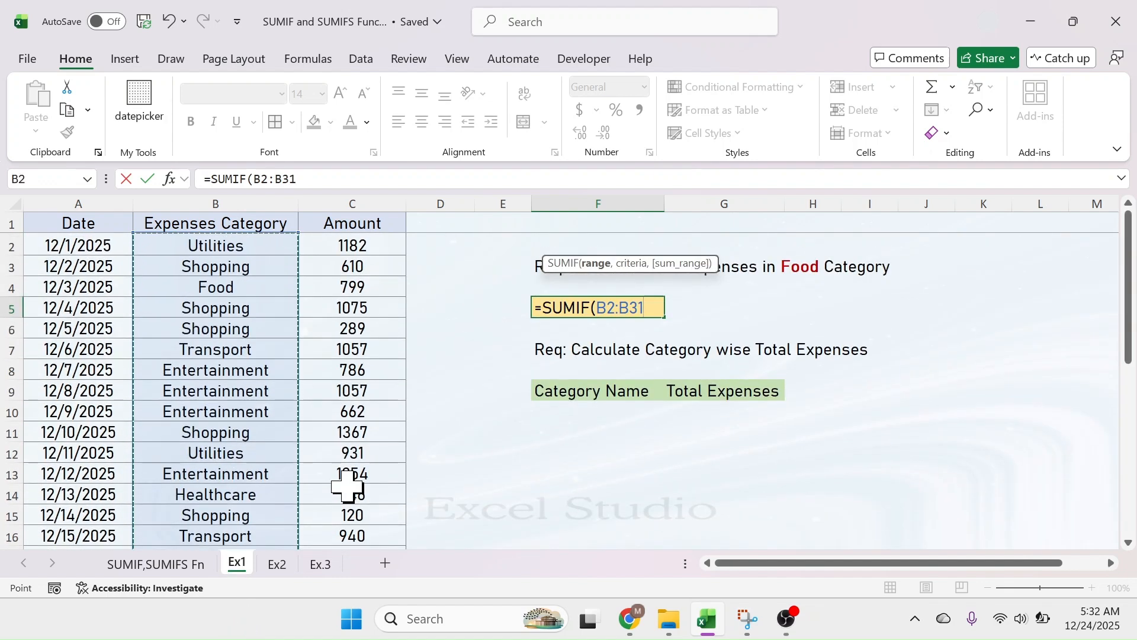
{"action": "type", "text": ","}
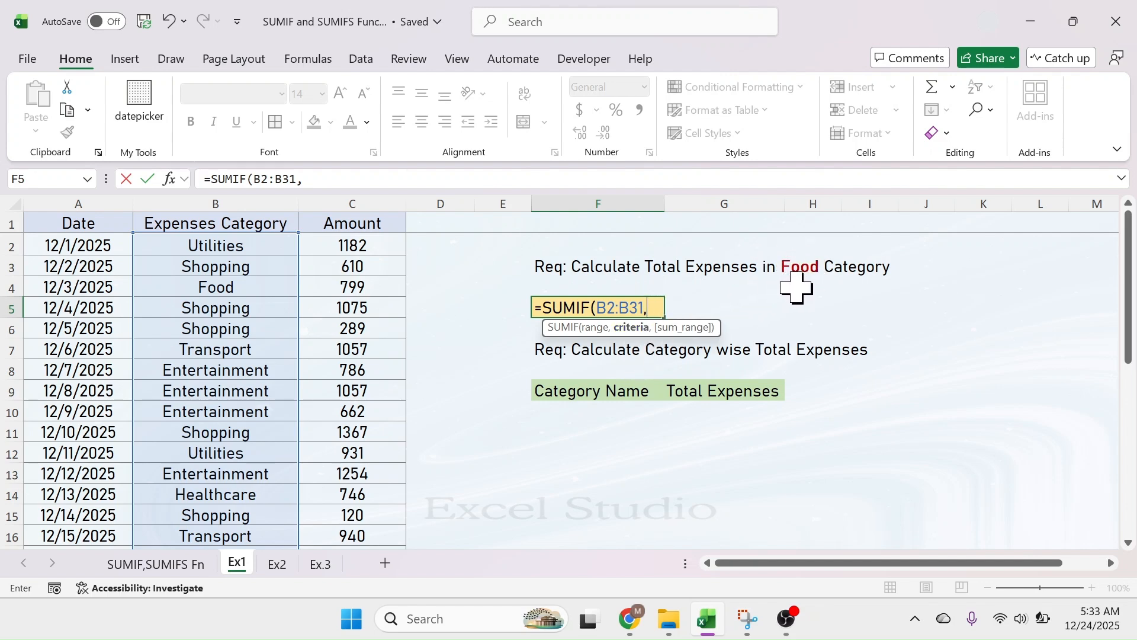
{"action": "type", "text": "\""}
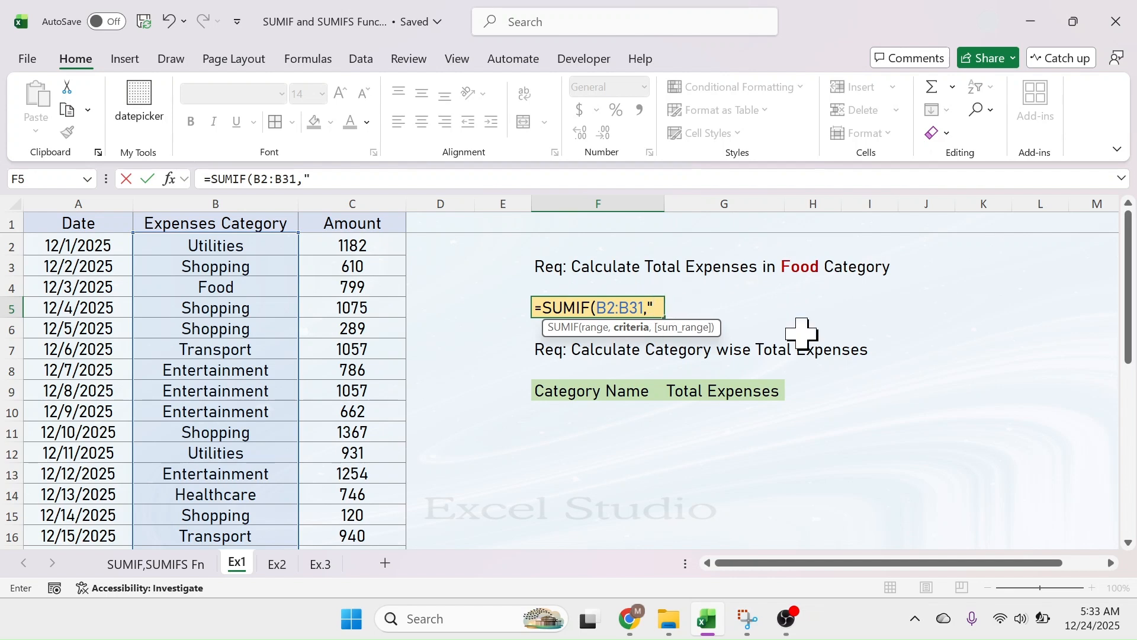
{"action": "type", "text": "Food\""}
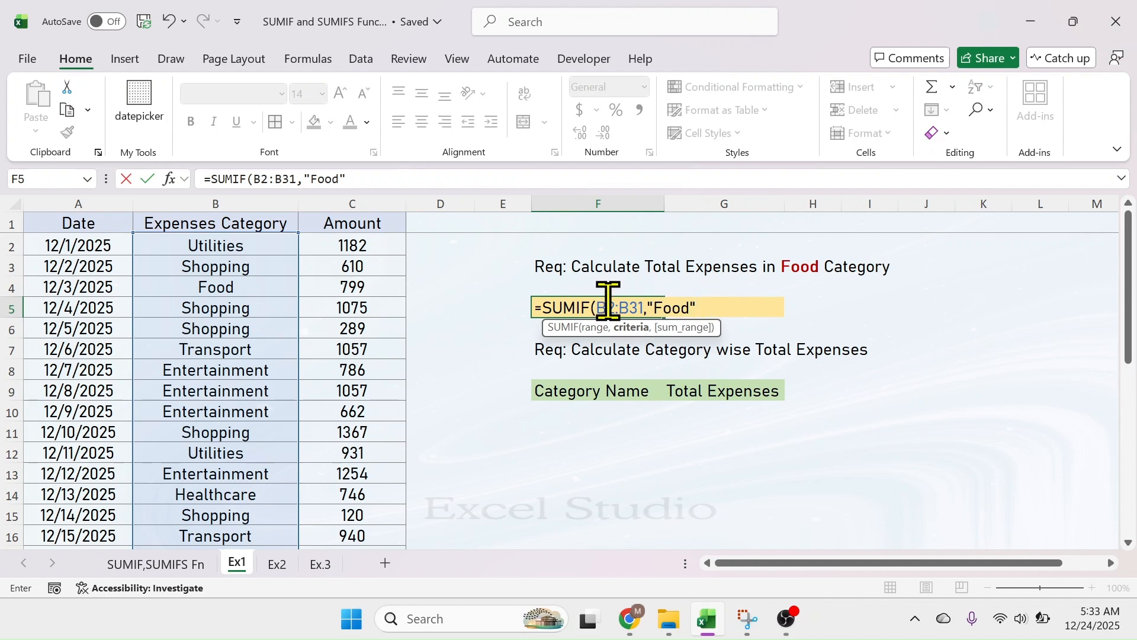
Step: Store the unfinished SUMIF formula in F5 as plain text by putting an apostrophe before the equals sign
{"action": "left_click", "coordinate": [536, 309]}
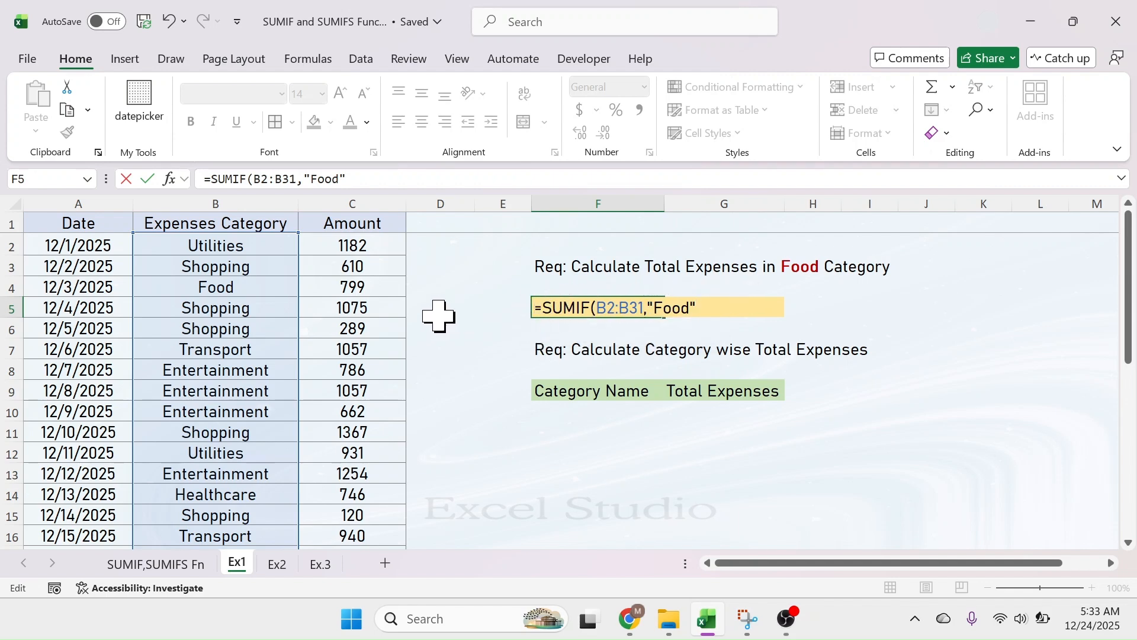
{"action": "type", "text": "'"}
{"action": "key", "text": "Return"}
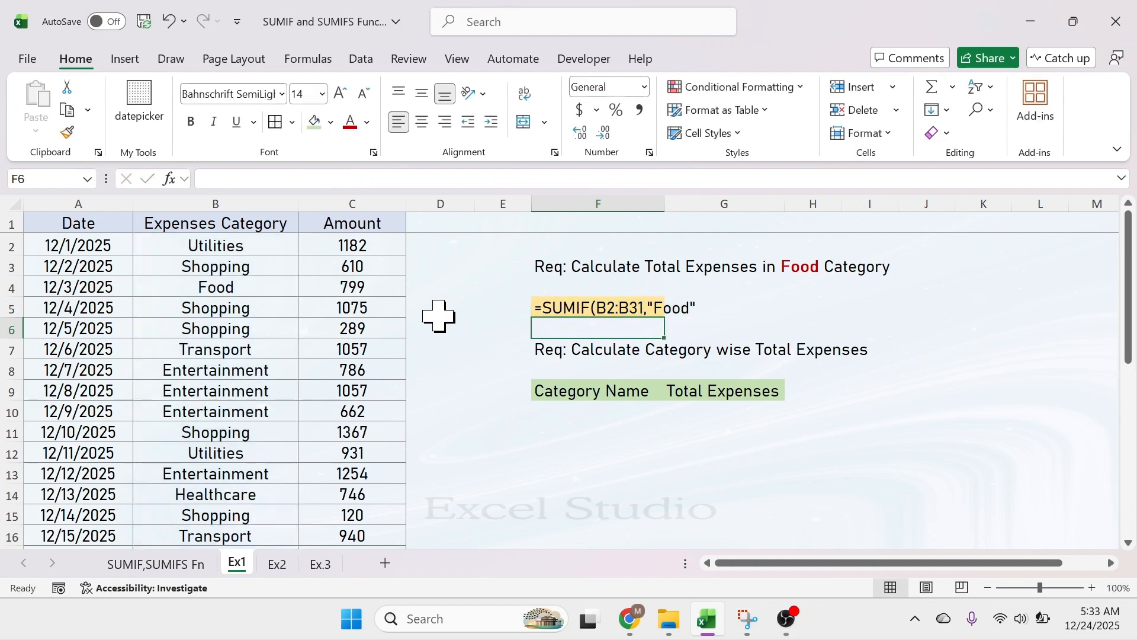
{"action": "left_click", "coordinate": [573, 308]}
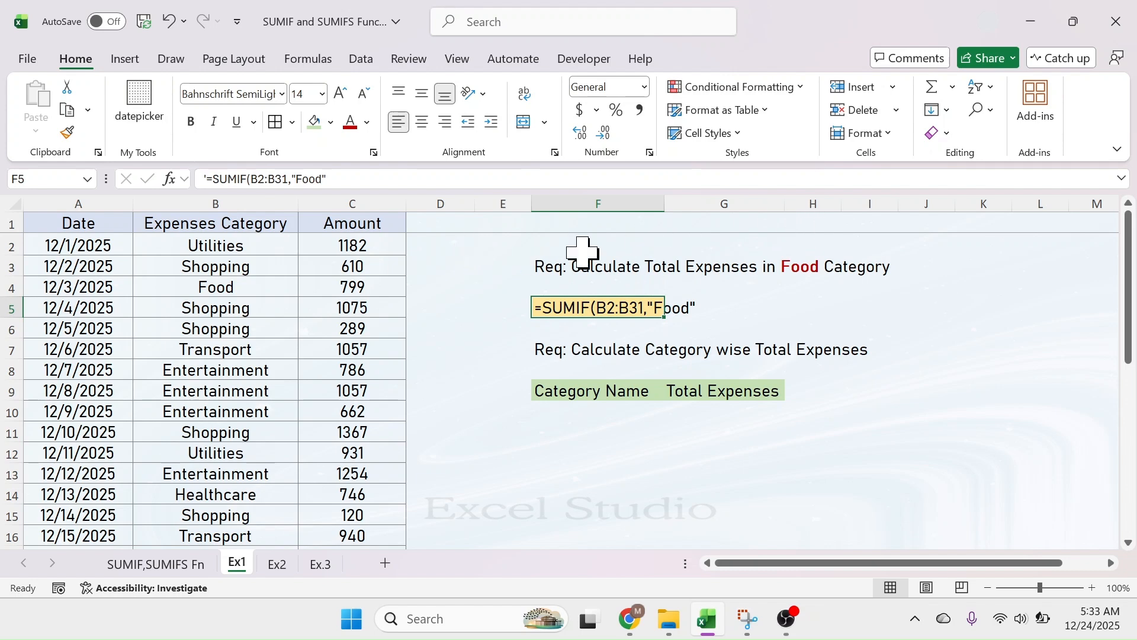
Step: Enter Food in cell K2 as the criteria value
{"action": "left_click", "coordinate": [988, 245]}
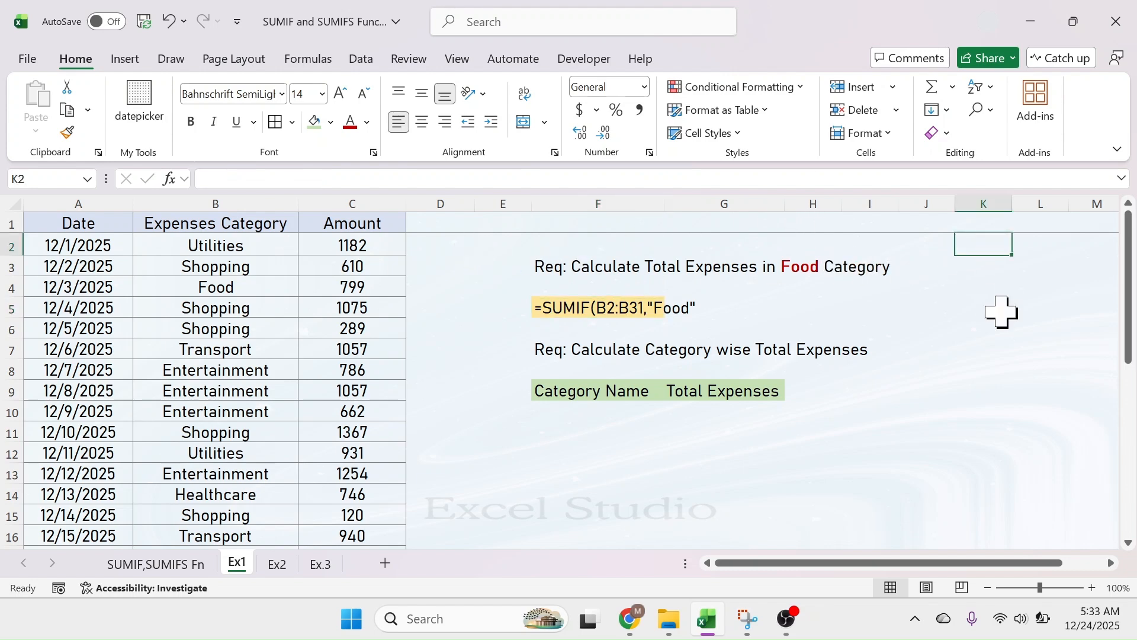
{"action": "type", "text": "Food"}
{"action": "key", "text": "Return"}
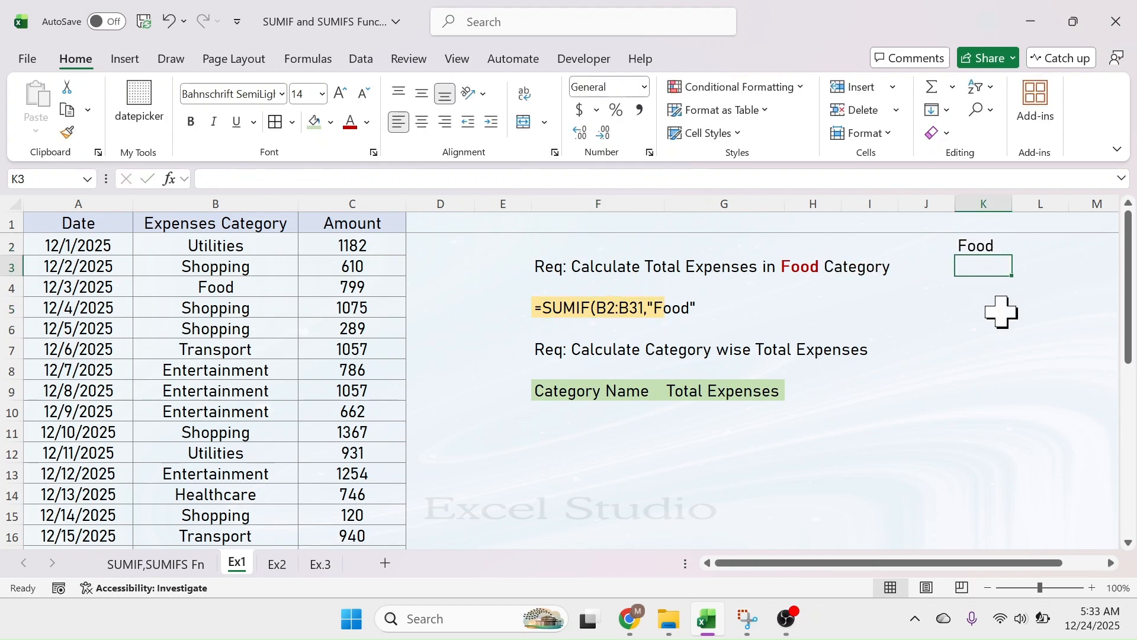
{"action": "left_click", "coordinate": [985, 247]}
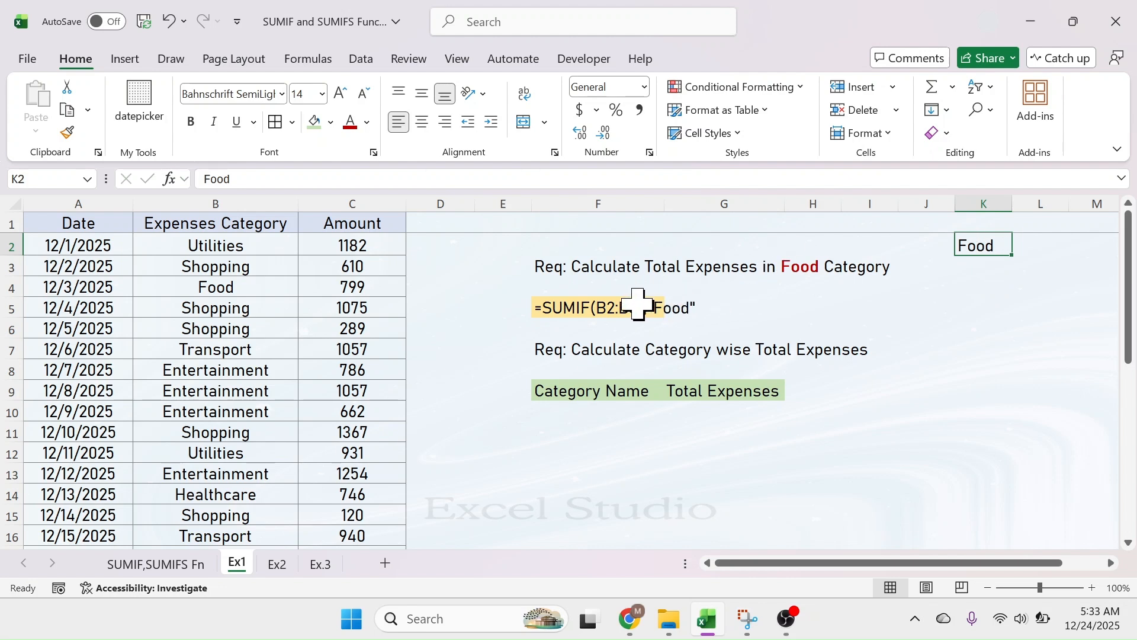
Step: Remove the leading apostrophe from the F5 formula and replace its "Food" criteria with a reference to K2
{"action": "left_click", "coordinate": [561, 308]}
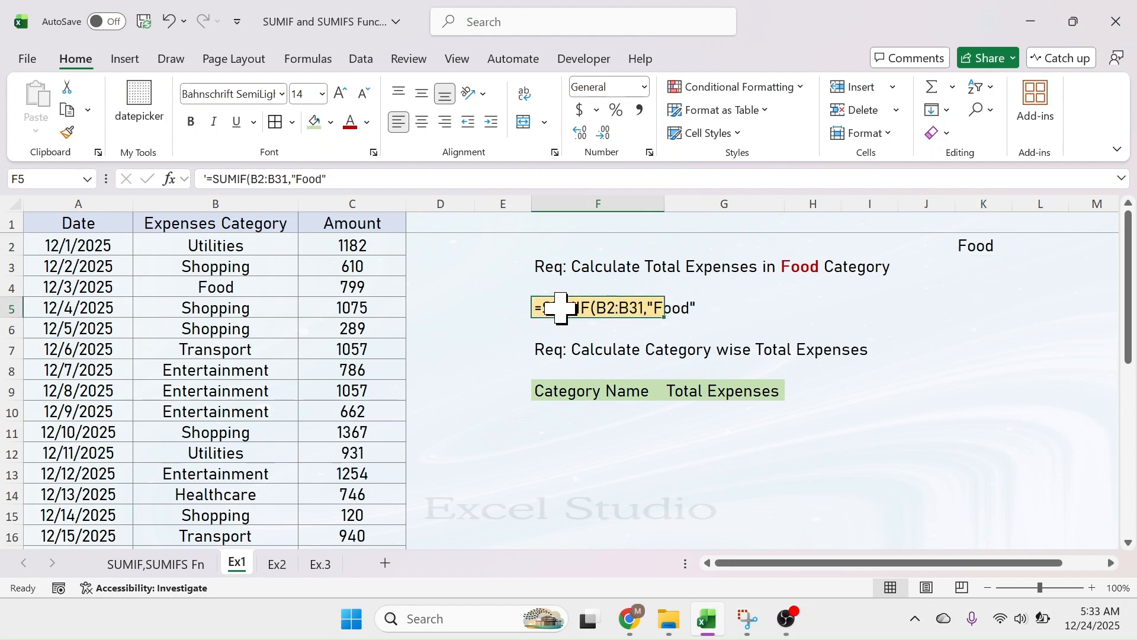
{"action": "left_click", "coordinate": [210, 179]}
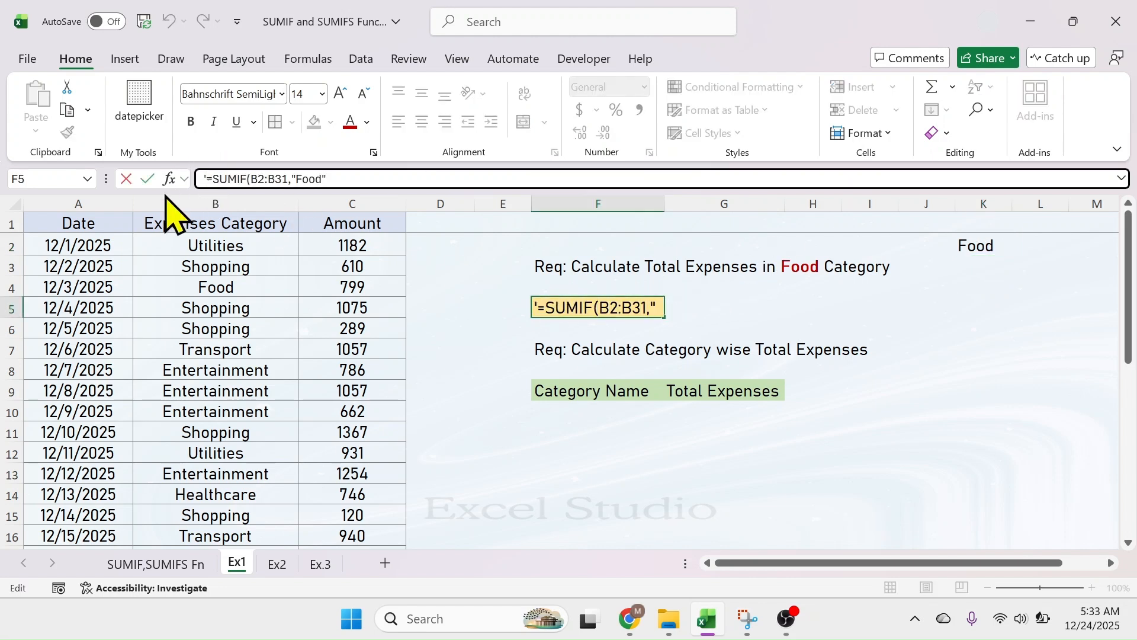
{"action": "key", "text": "BackSpace"}
{"action": "double_click", "coordinate": [651, 307]}
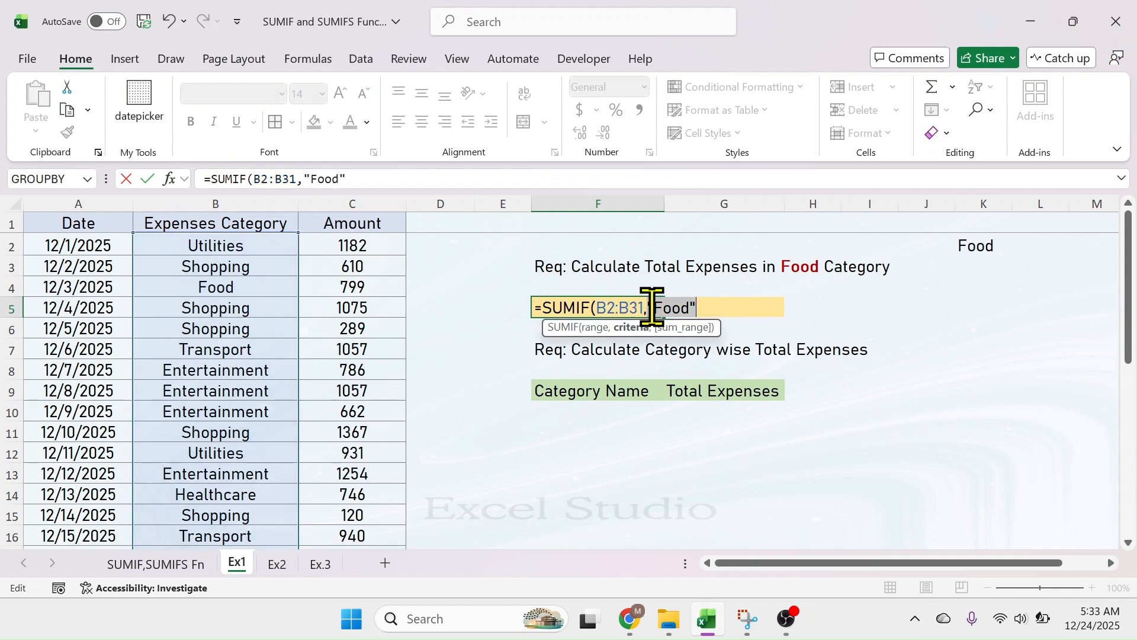
{"action": "left_click", "coordinate": [707, 308]}
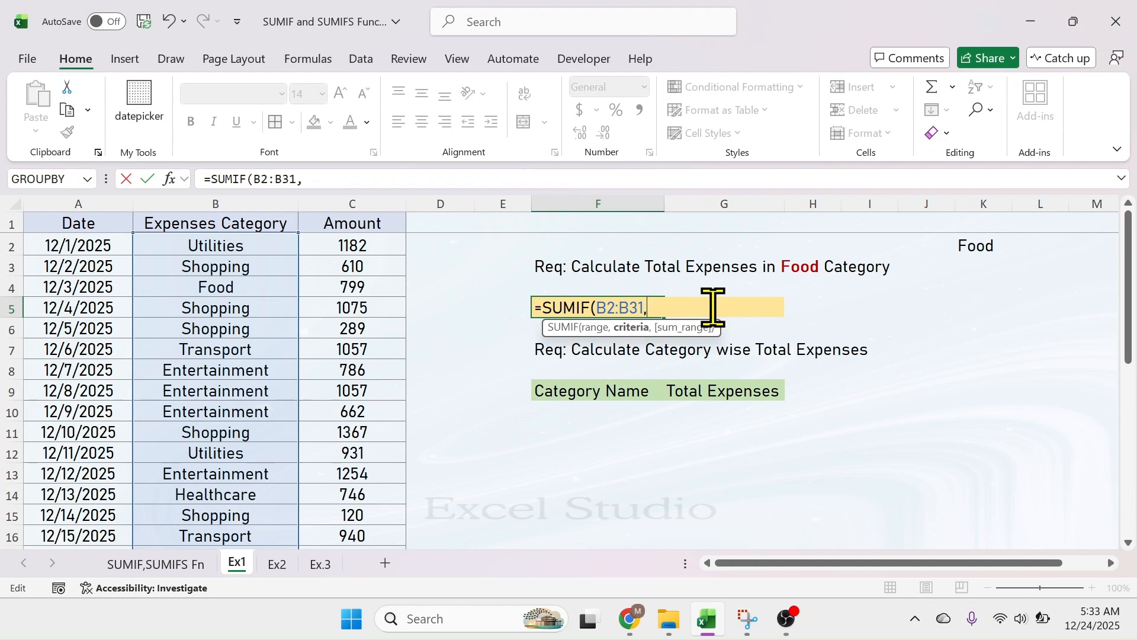
{"action": "left_click", "coordinate": [984, 245]}
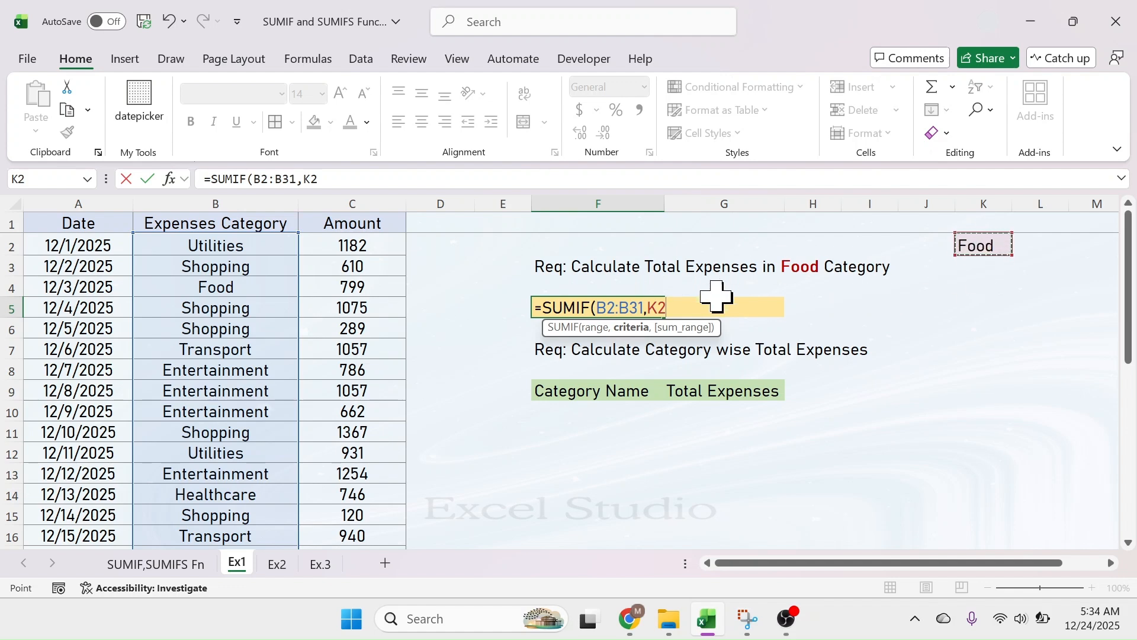
Step: Change the F5 formula's criteria back to "Food", add C2:C31 as the sum range and complete the SUMIF
{"action": "key", "text": "BackSpace"}
{"action": "key", "text": "BackSpace"}
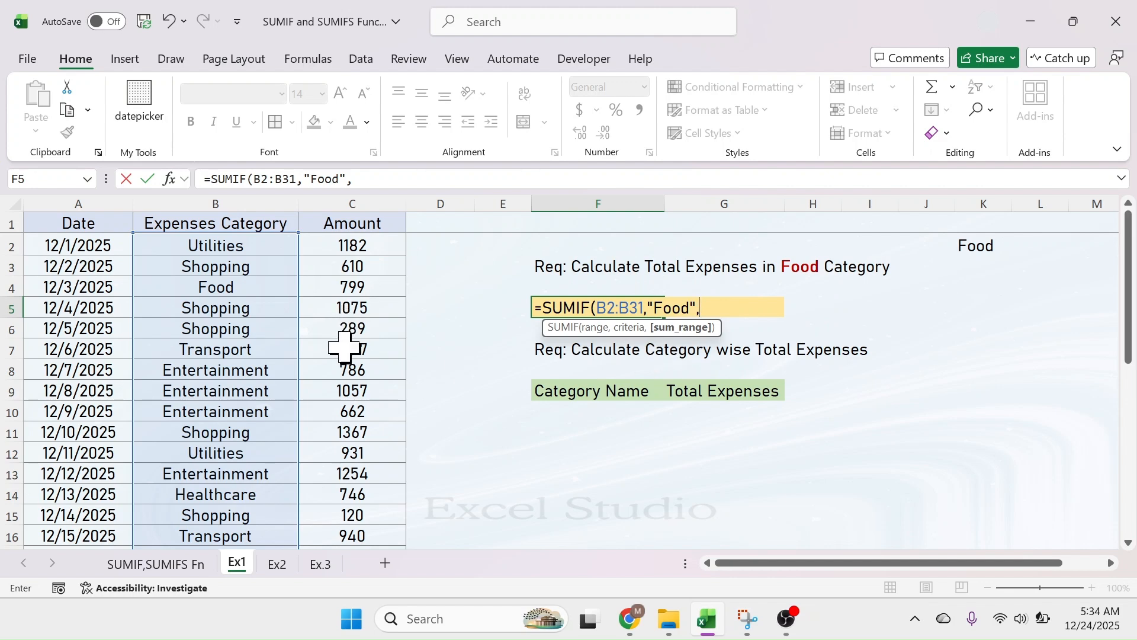
{"action": "left_click", "coordinate": [368, 246]}
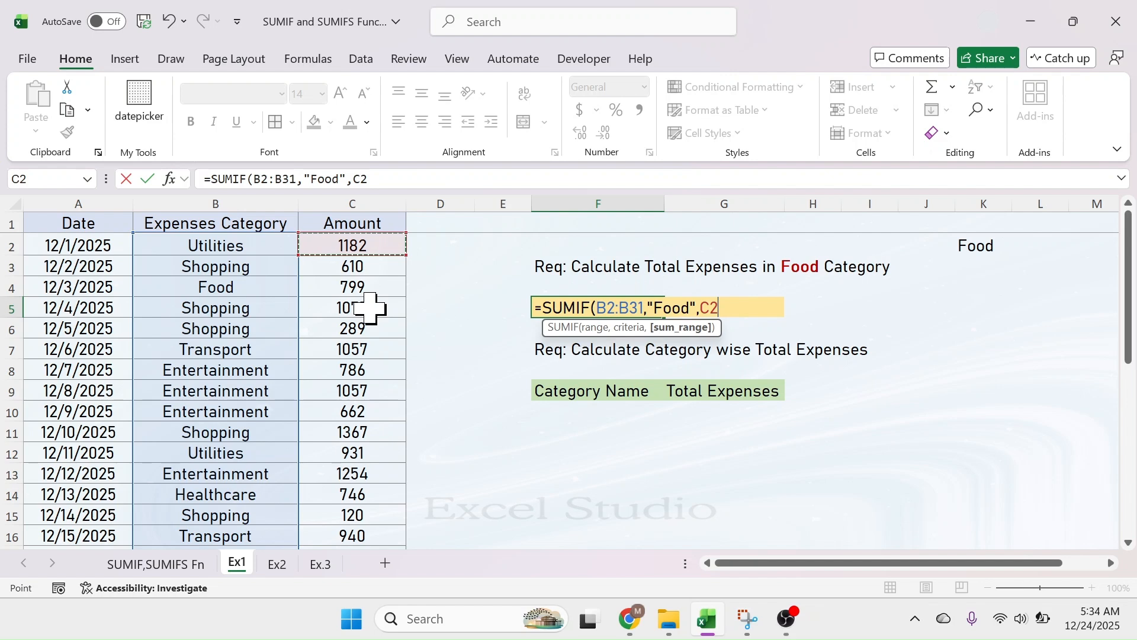
{"action": "key", "text": "ctrl+shift+Down"}
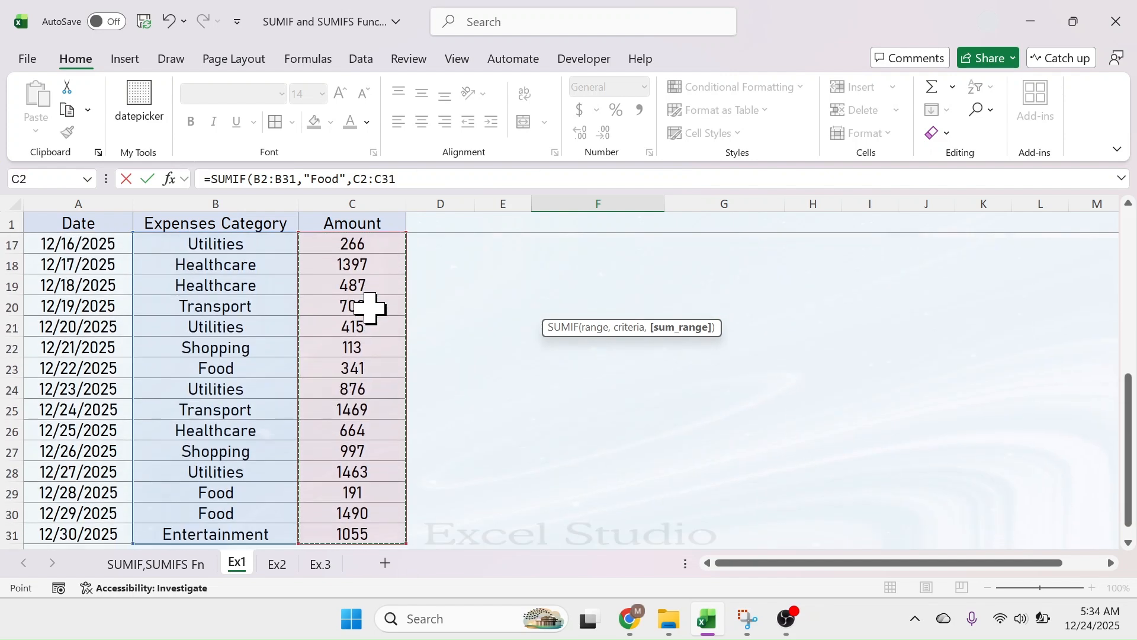
{"action": "scroll", "coordinate": [370, 308], "scroll_direction": "up", "scroll_amount": 5}
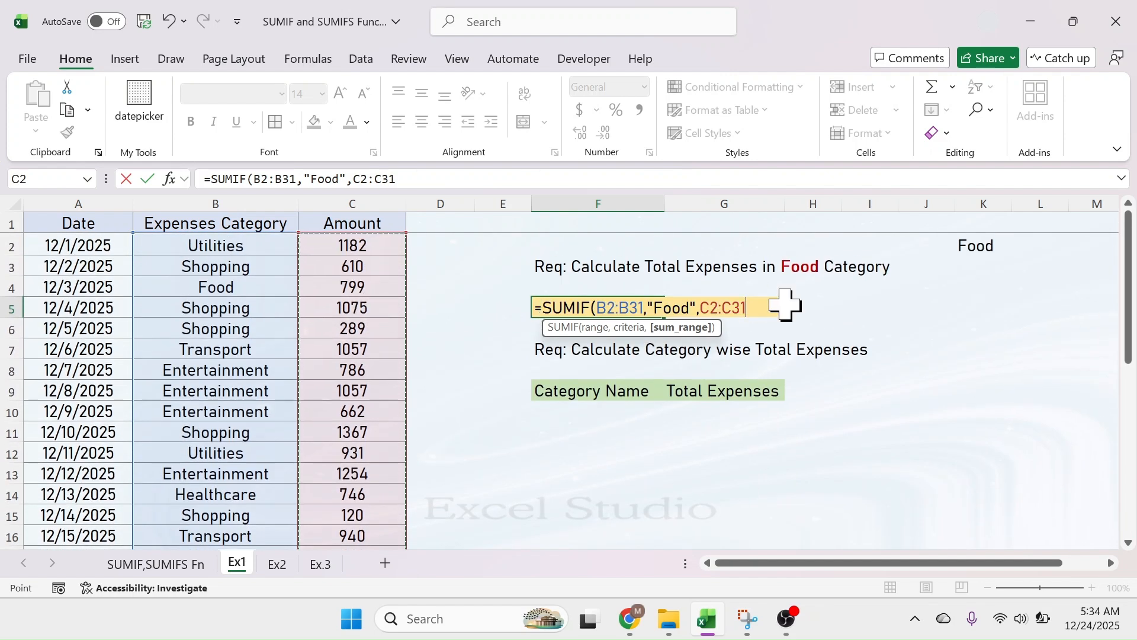
{"action": "type", "text": ")"}
{"action": "key", "text": "Return"}
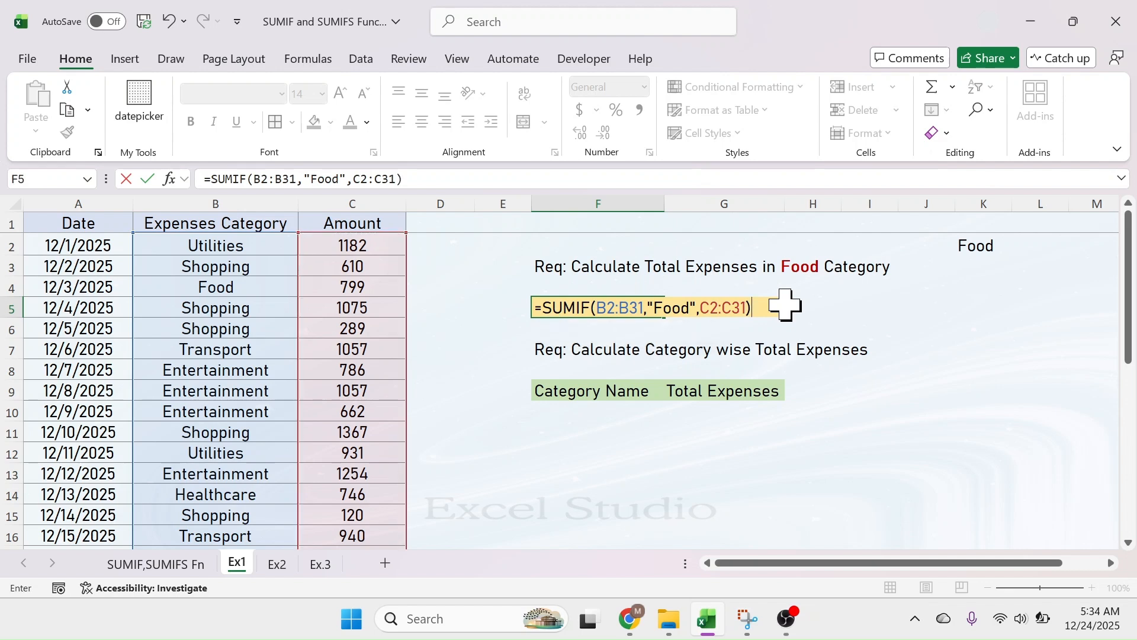
{"action": "left_click", "coordinate": [636, 309]}
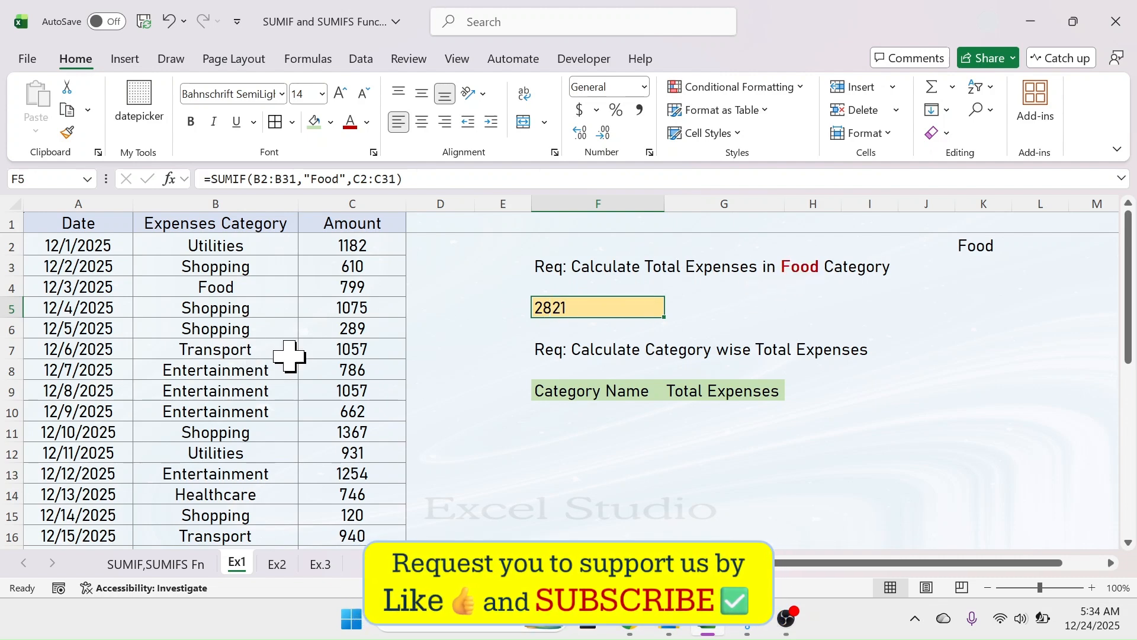
Step: Change the expense category in B7 to Food and check the SUMIF total in F5
{"action": "left_click", "coordinate": [254, 351]}
{"action": "type", "text": "Foo"}
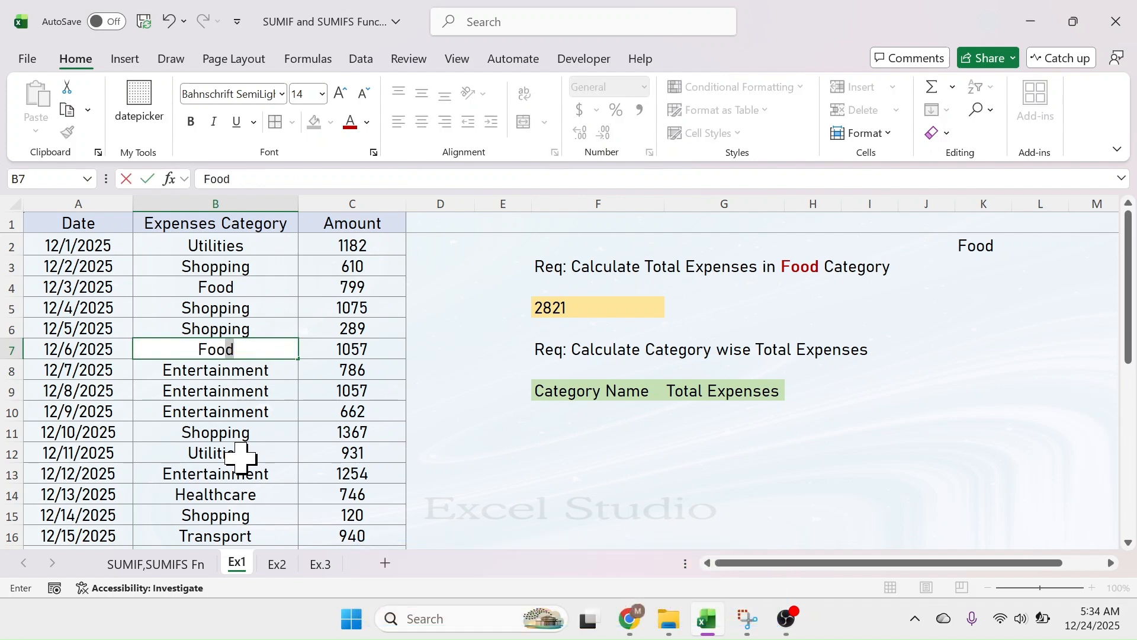
{"action": "key", "text": "Return"}
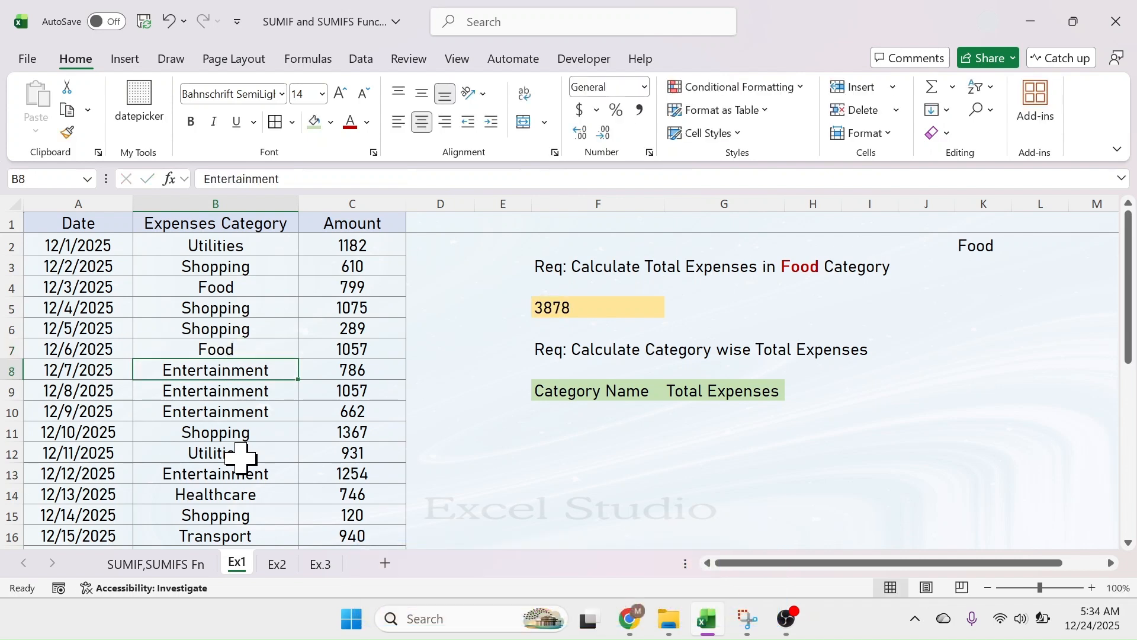
{"action": "left_click", "coordinate": [564, 309]}
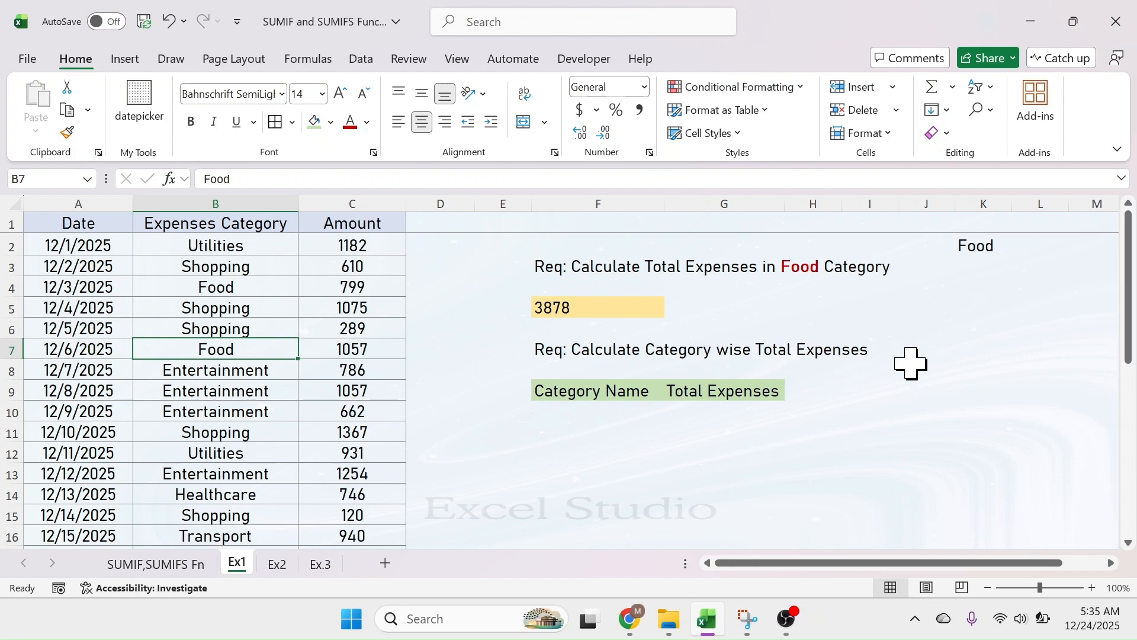
Step: List the distinct expense categories under Category Name by entering a UNIQUE formula over B2:B31 in F10
{"action": "left_click", "coordinate": [590, 413]}
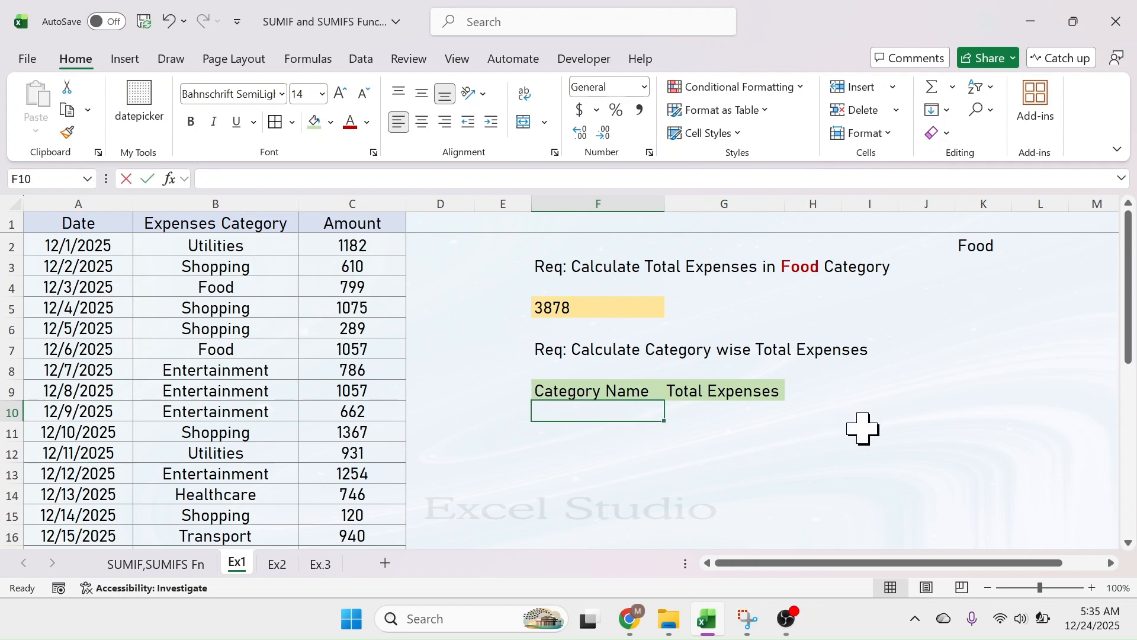
{"action": "type", "text": "=UNIQ"}
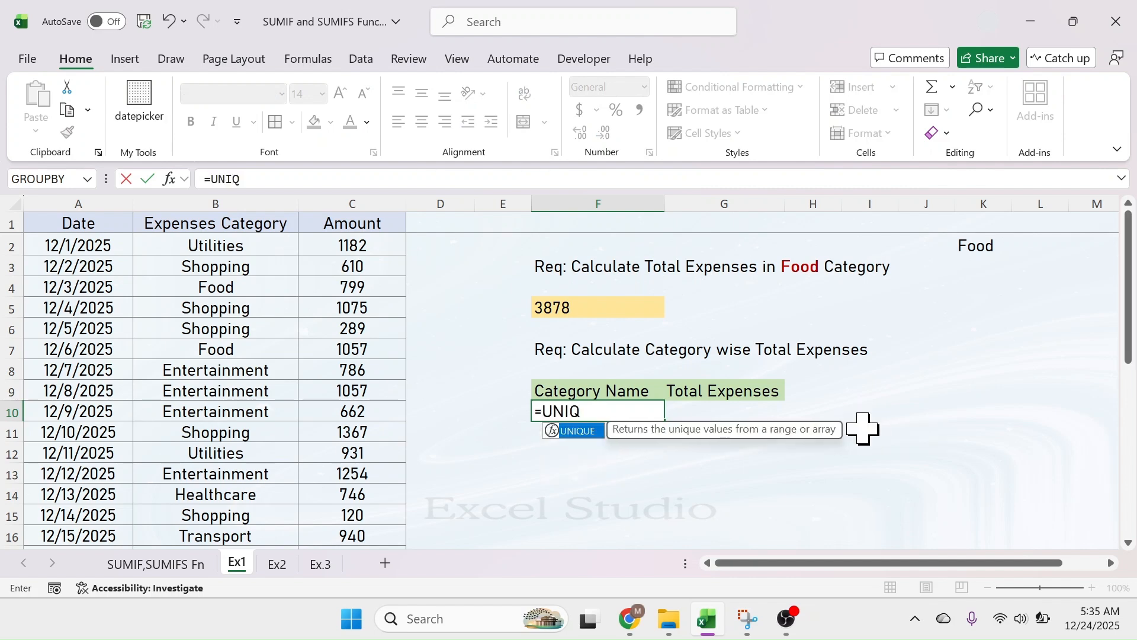
{"action": "type", "text": "UE("}
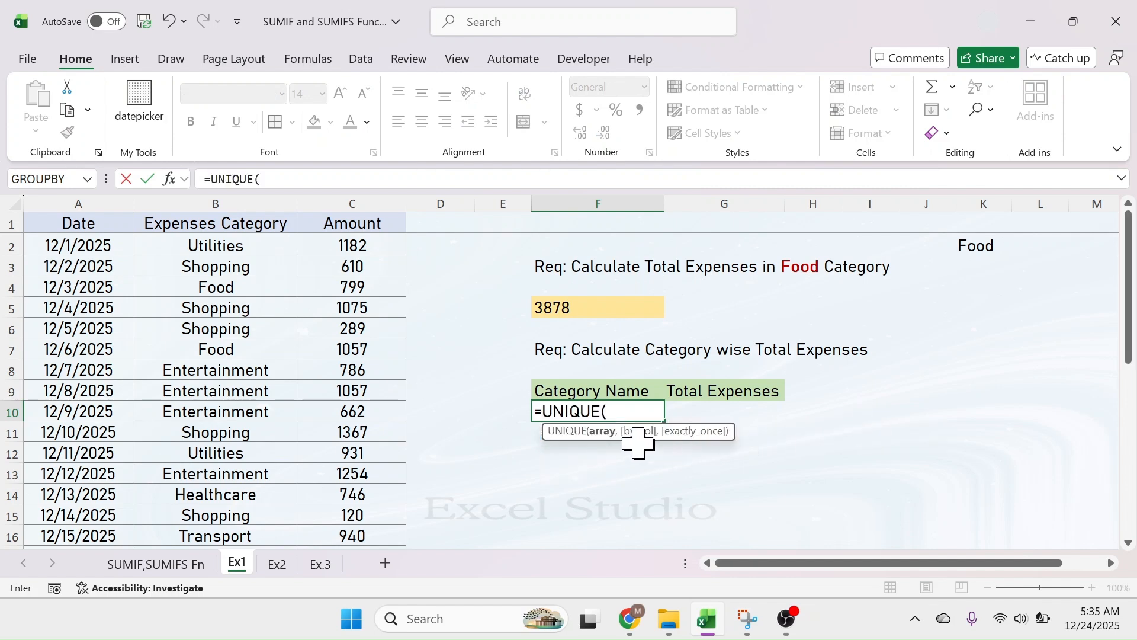
{"action": "left_click", "coordinate": [228, 244]}
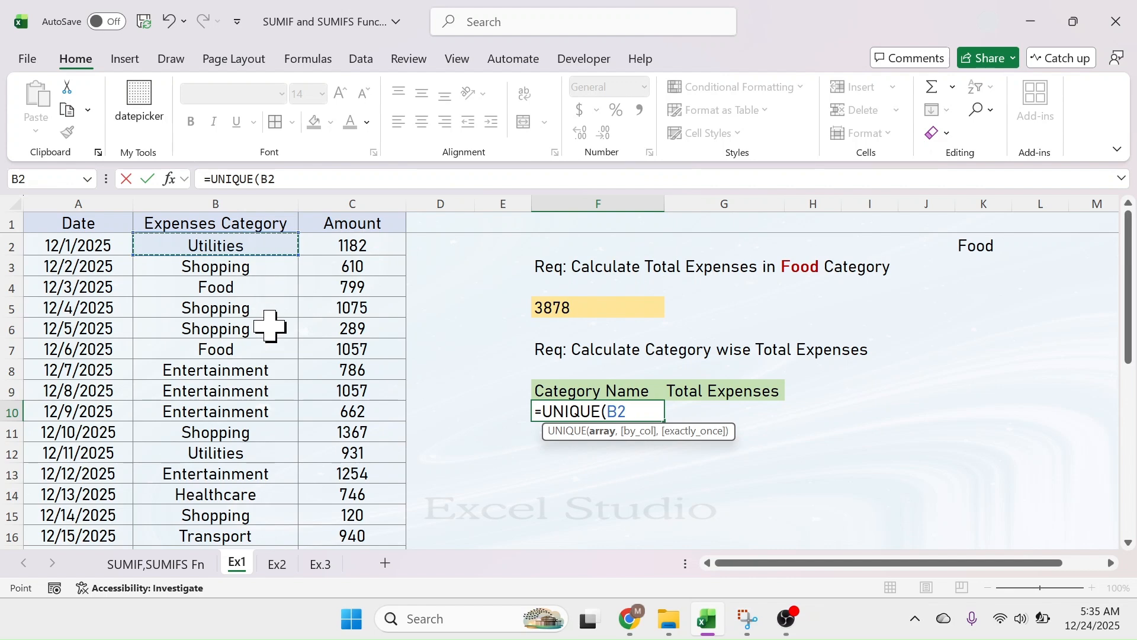
{"action": "key", "text": "ctrl+shift+Down"}
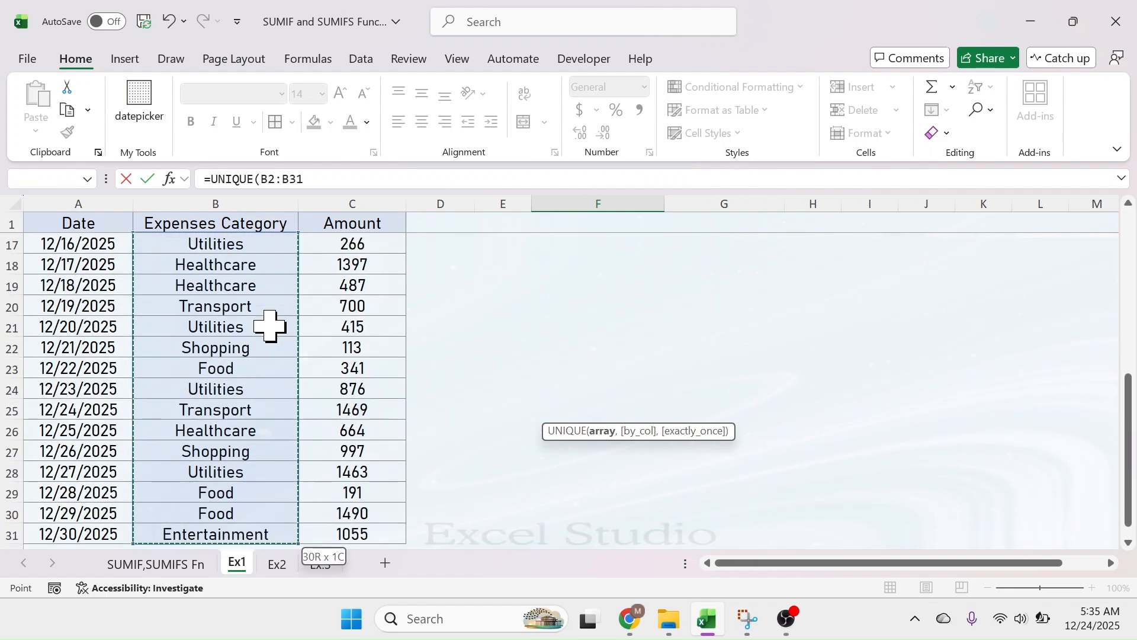
{"action": "key", "text": "Return"}
{"action": "scroll", "coordinate": [765, 372], "scroll_direction": "up", "scroll_amount": 3}
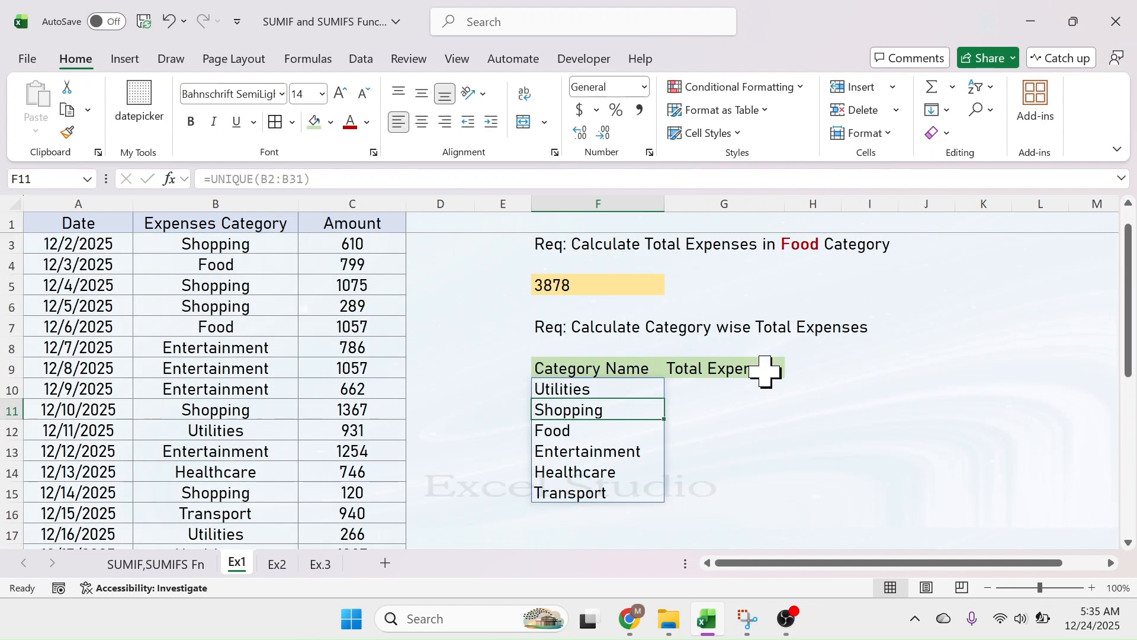
Step: Examine the category names returned by the UNIQUE formula in F10:F15
{"action": "left_click", "coordinate": [581, 390]}
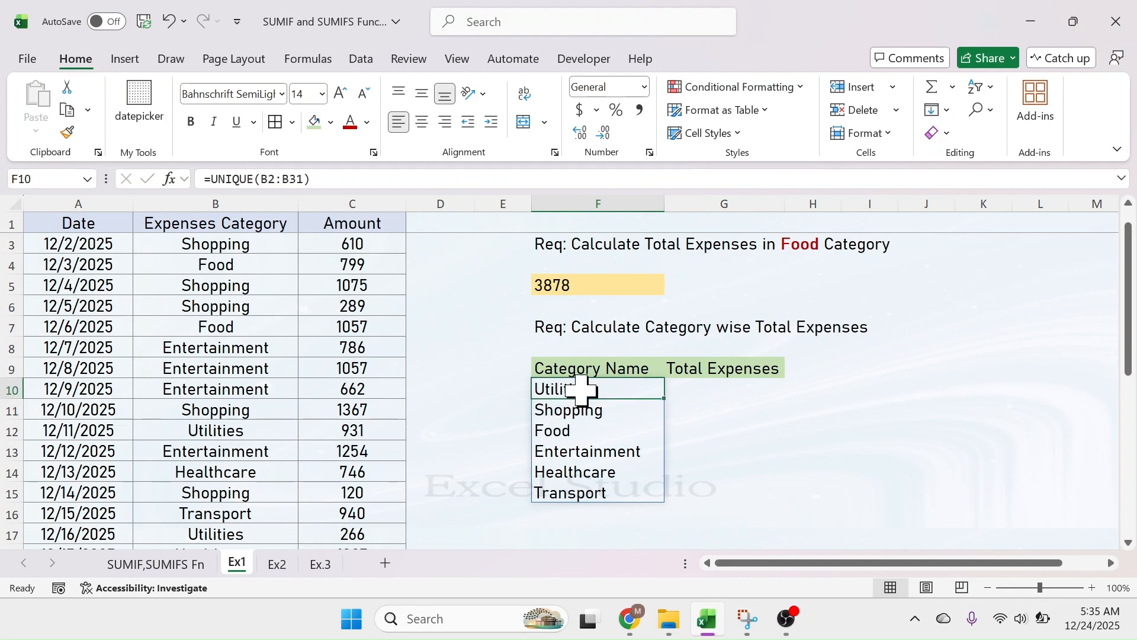
{"action": "left_click_drag", "start_coordinate": [581, 389], "coordinate": [565, 495]}
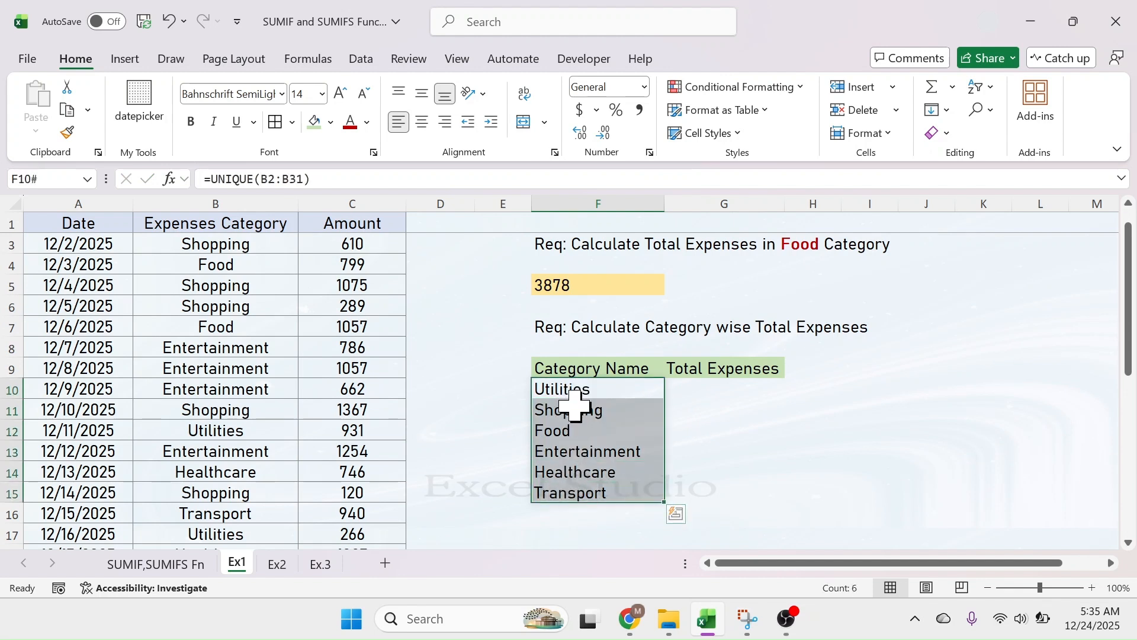
{"action": "left_click", "coordinate": [712, 391]}
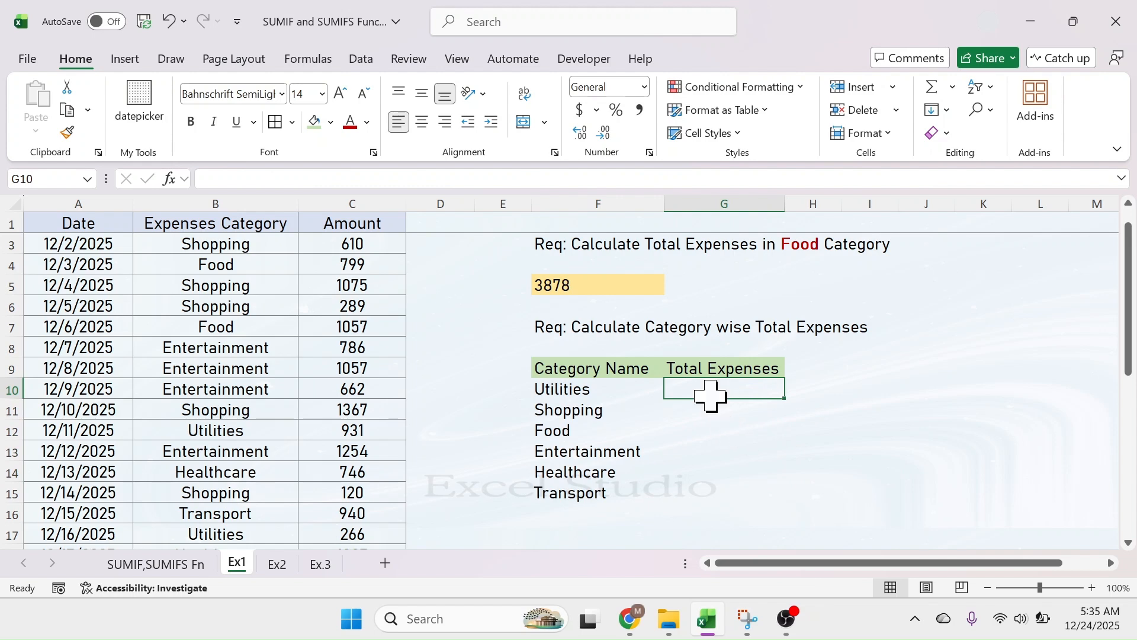
{"action": "left_click", "coordinate": [586, 393]}
{"action": "left_click", "coordinate": [570, 412]}
{"action": "left_click", "coordinate": [569, 432]}
{"action": "left_click", "coordinate": [565, 475]}
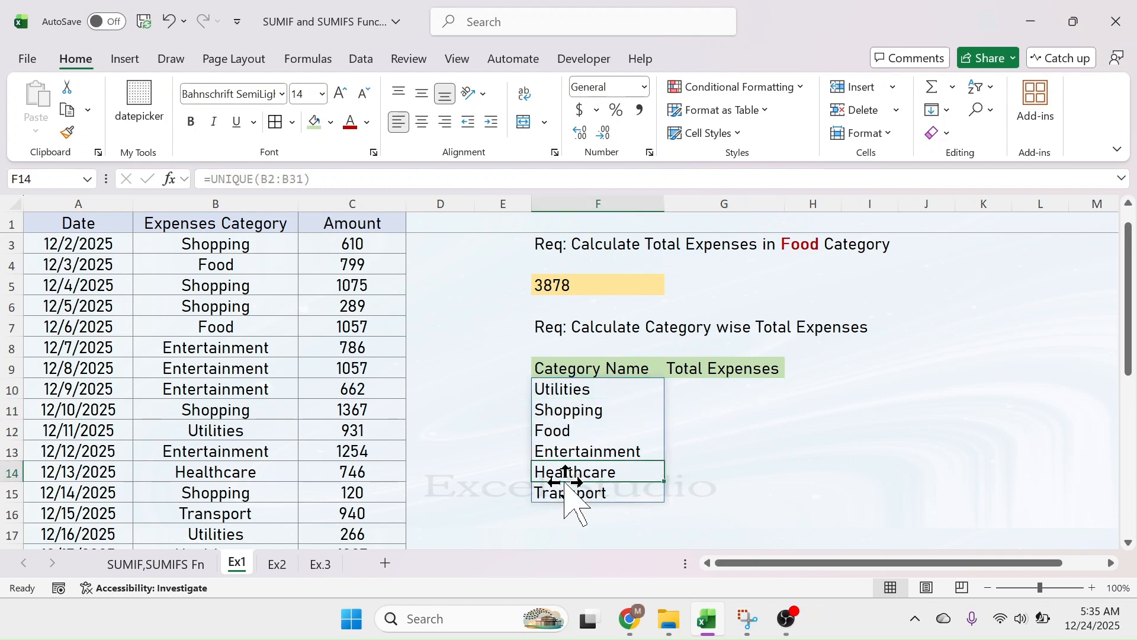
Step: Start a SUMIF formula in G10 with the absolute range $B$2:$B$31 as its first argument
{"action": "left_click", "coordinate": [727, 391]}
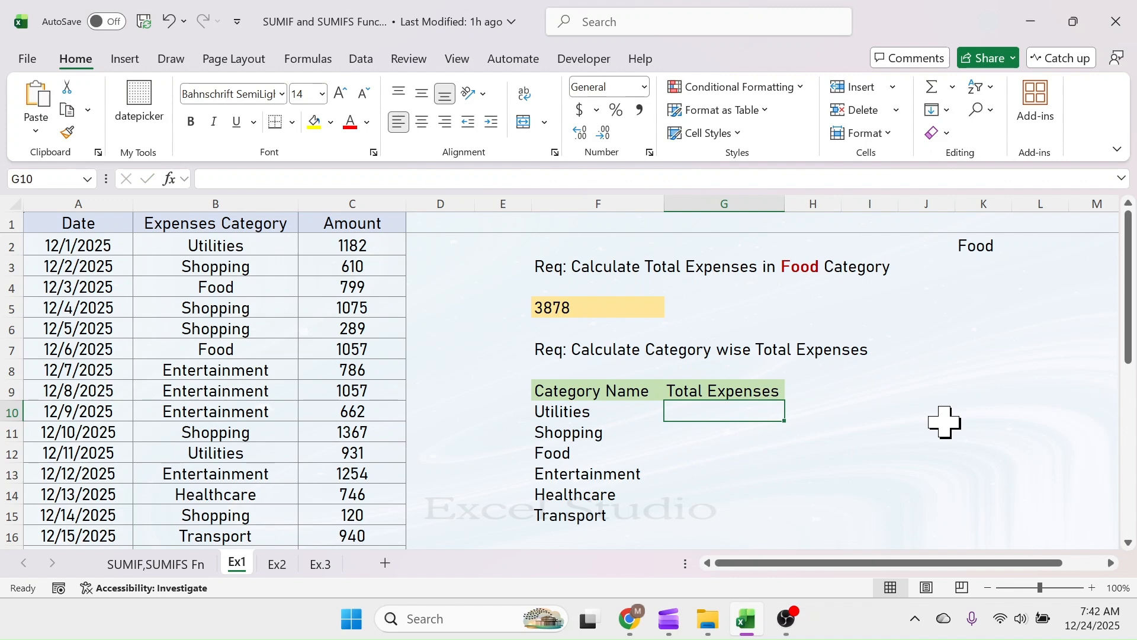
{"action": "type", "text": "=S"}
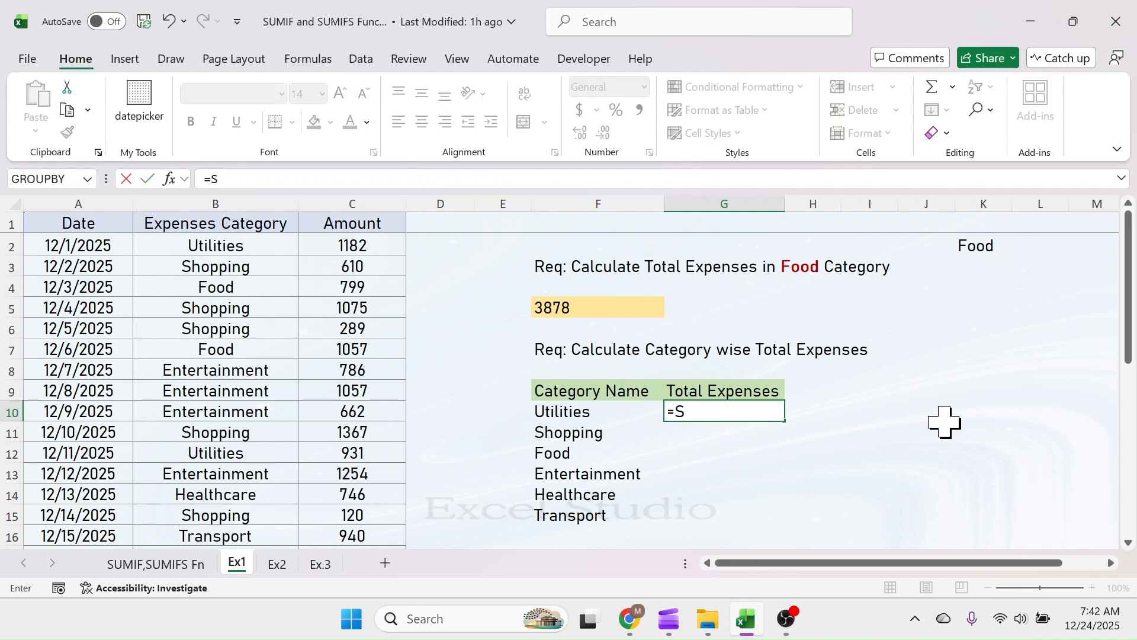
{"action": "type", "text": "UMIF"}
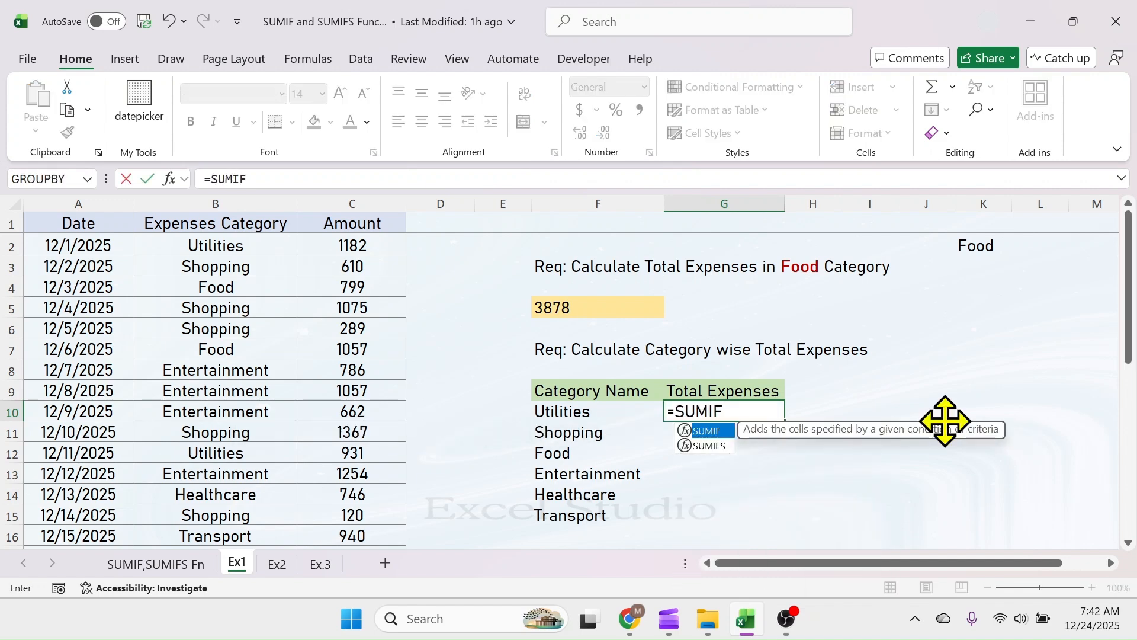
{"action": "type", "text": "("}
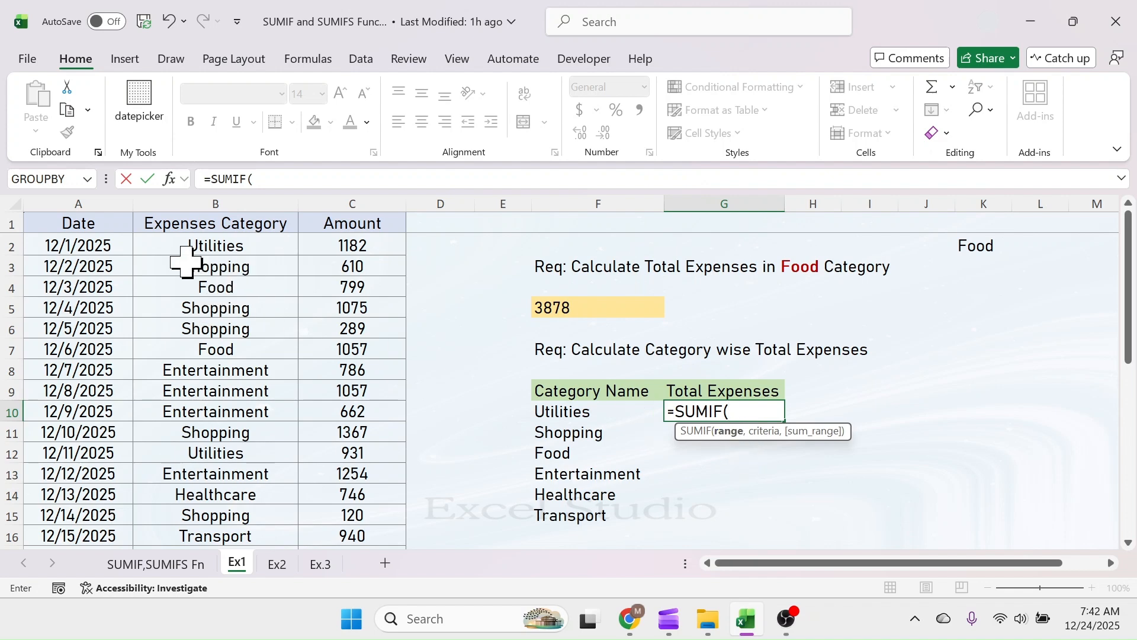
{"action": "left_click", "coordinate": [242, 243]}
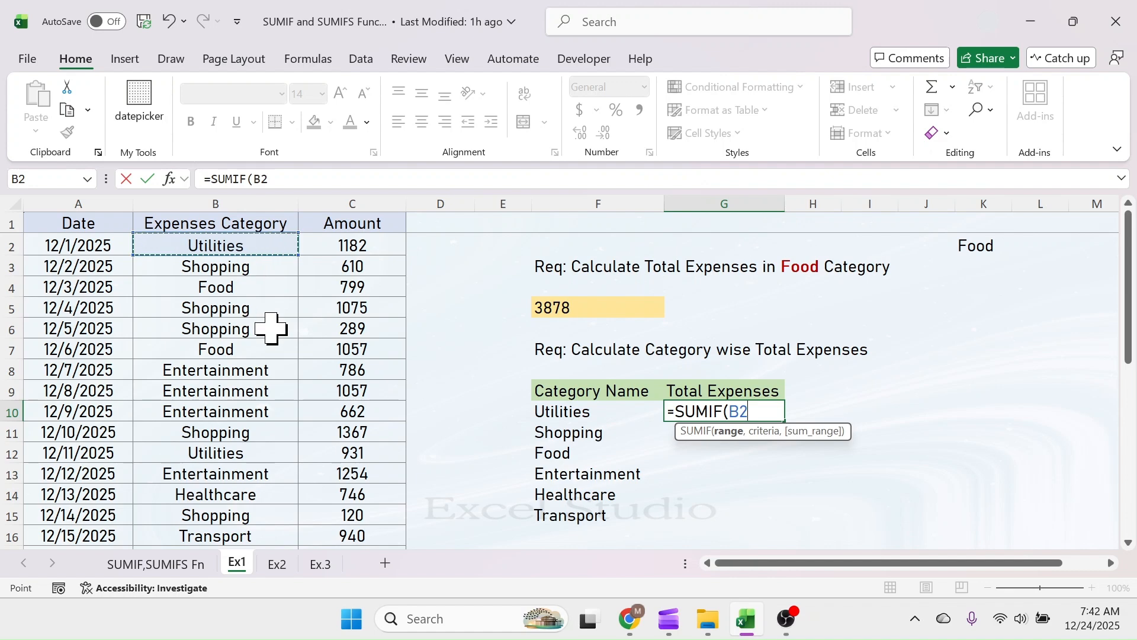
{"action": "key", "text": "ctrl+shift+Down"}
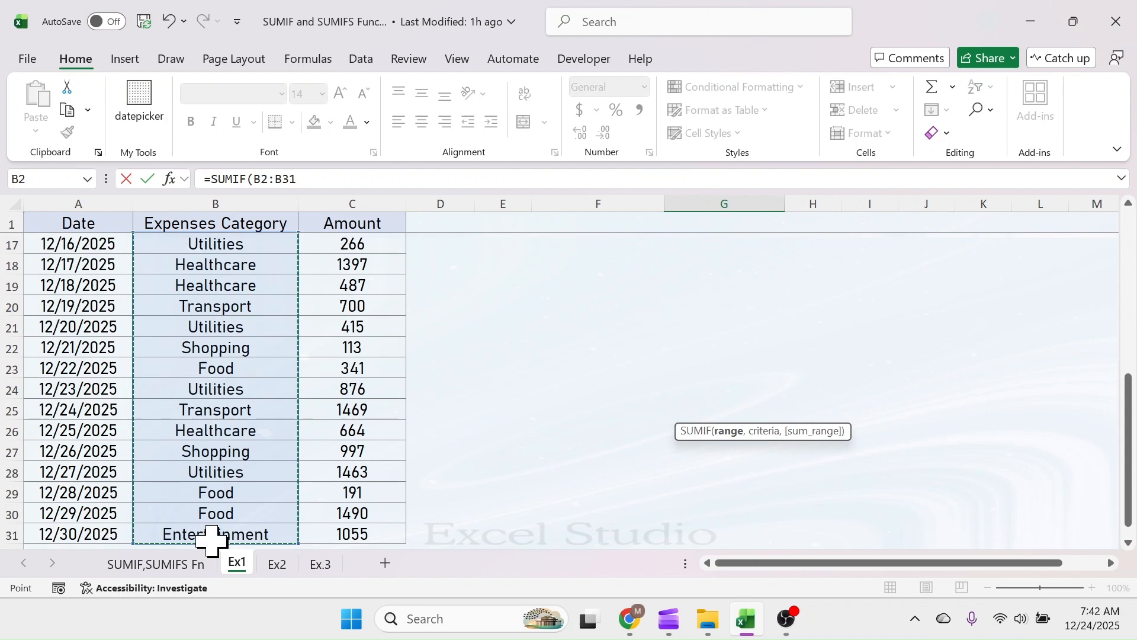
{"action": "key", "text": "ctrl+BackSpace"}
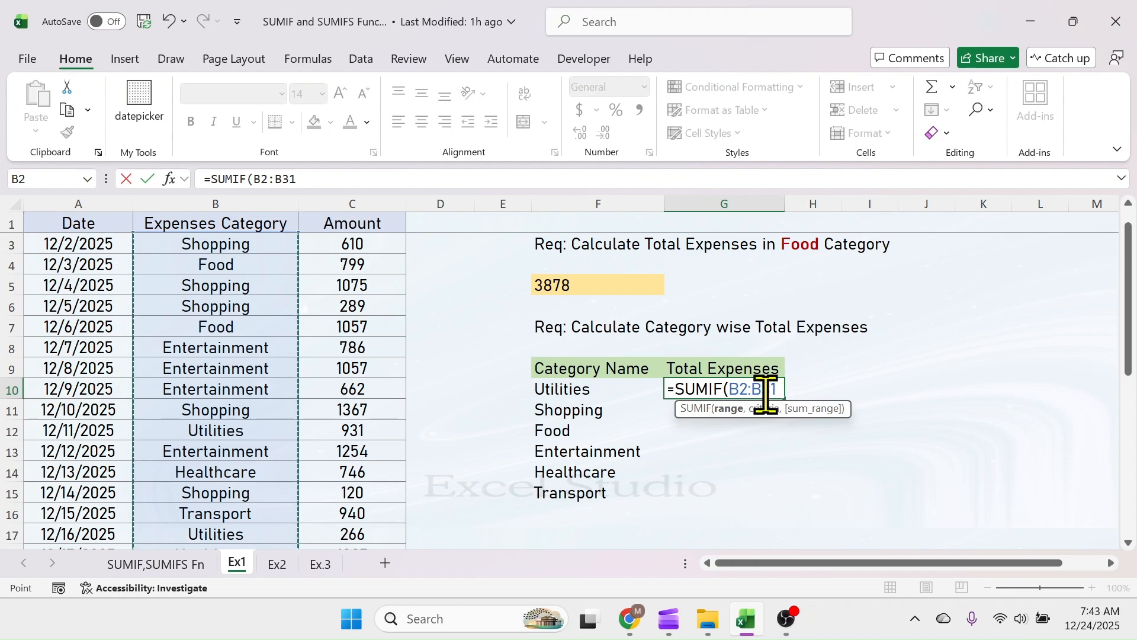
{"action": "key", "text": "F4"}
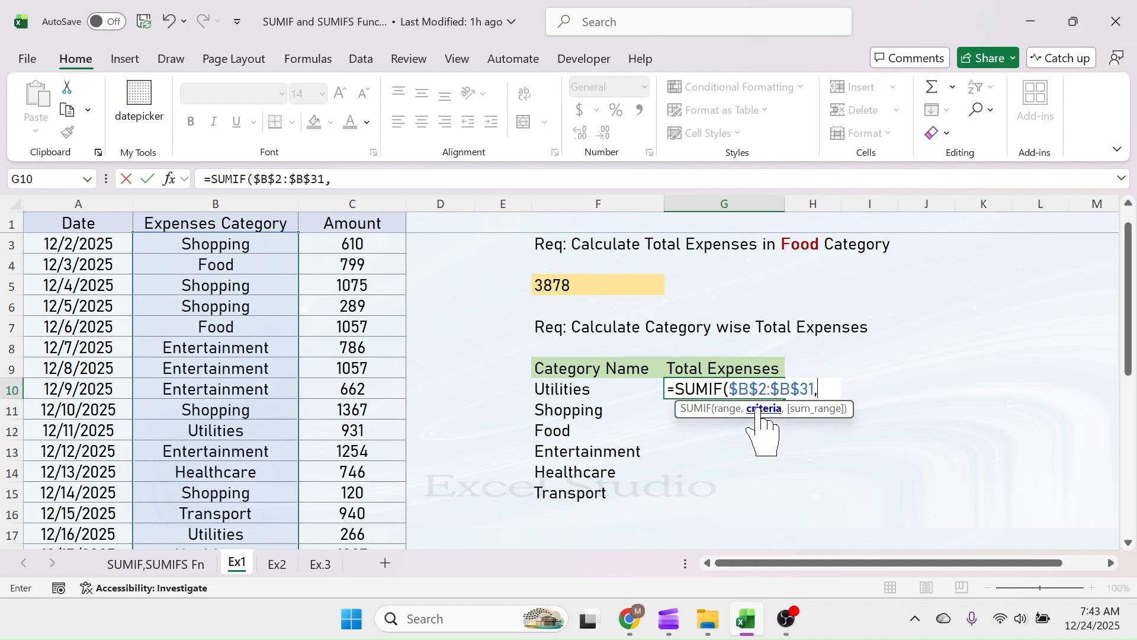
Step: Complete the G10 formula with F10 as the criteria and the absolute range $C$3:$C$31 as the sum range
{"action": "left_click", "coordinate": [585, 395]}
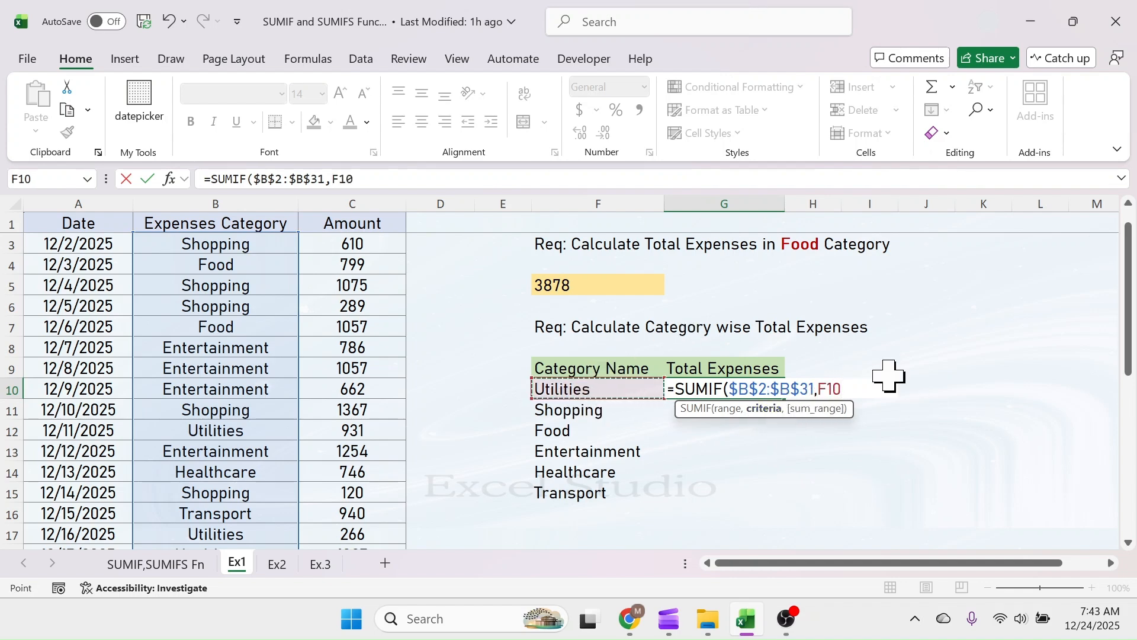
{"action": "type", "text": ","}
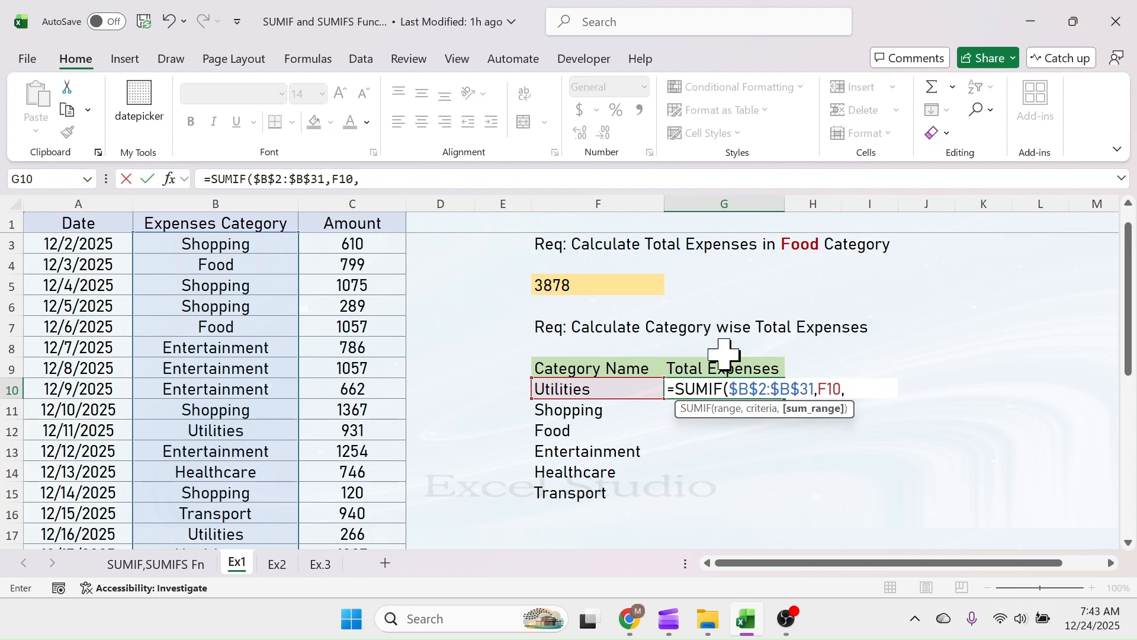
{"action": "left_click", "coordinate": [382, 247]}
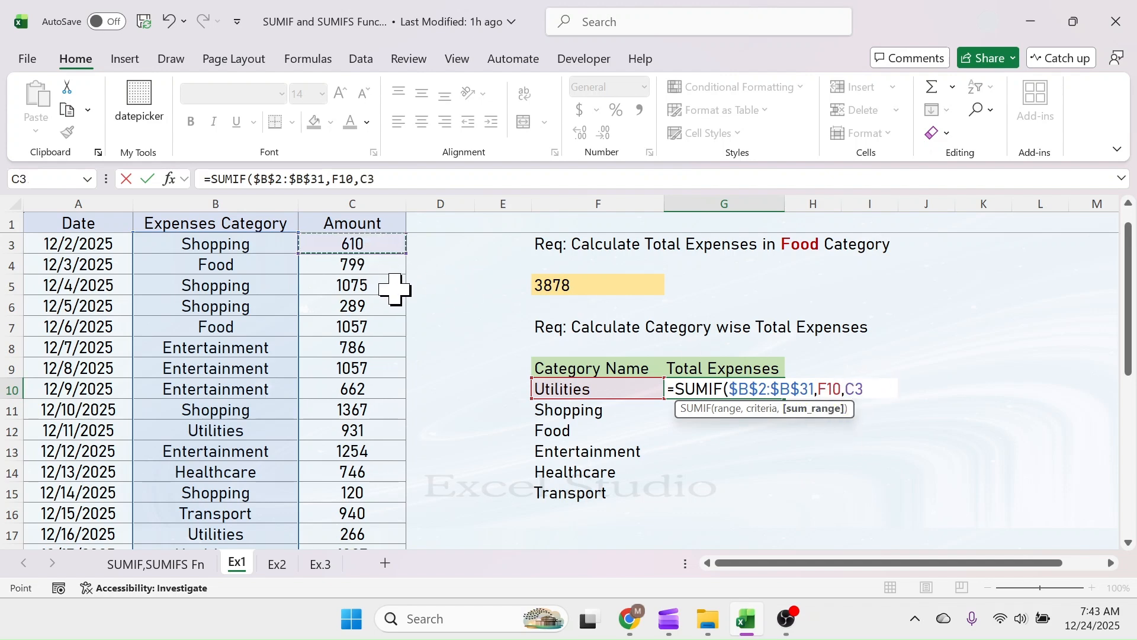
{"action": "key", "text": "ctrl+shift+Down"}
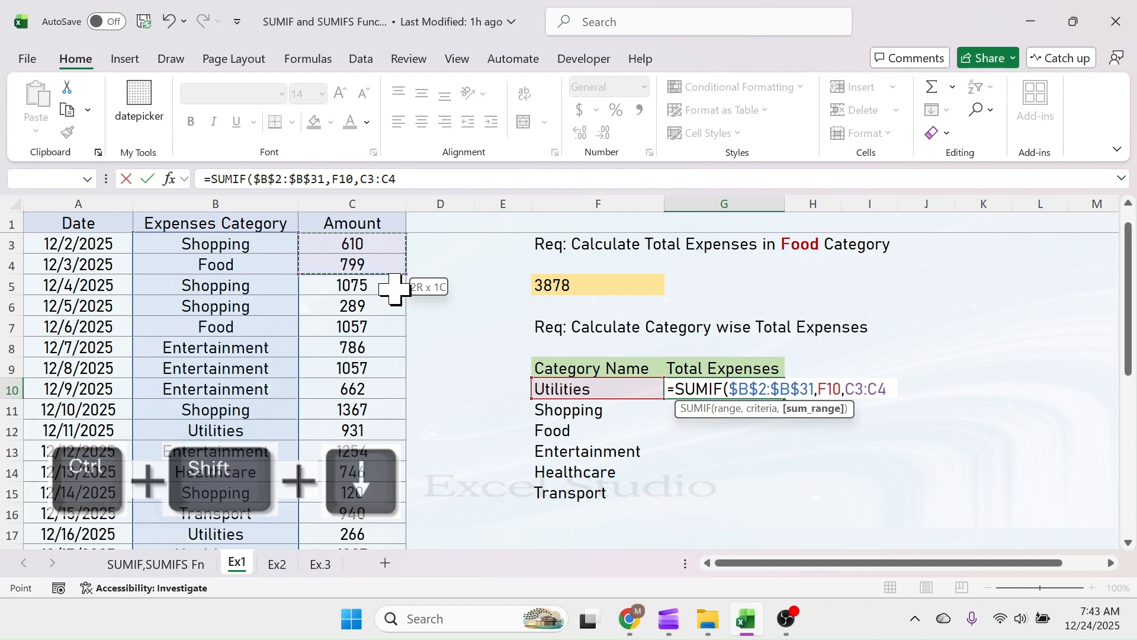
{"action": "key", "text": "ctrl+BackSpace"}
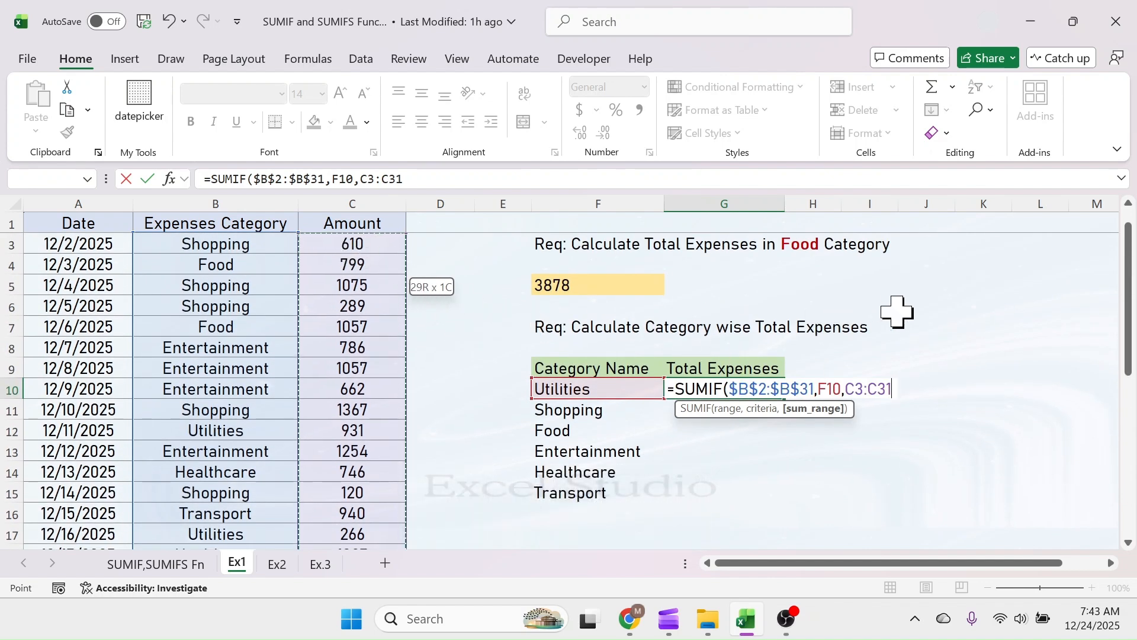
{"action": "key", "text": "F4"}
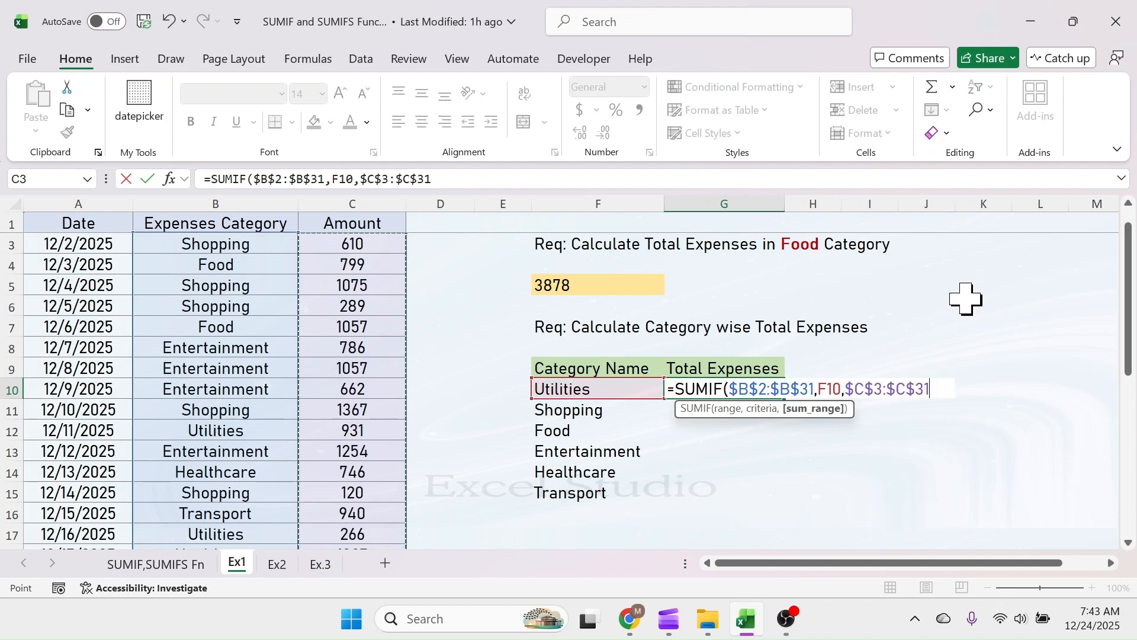
{"action": "type", "text": ")"}
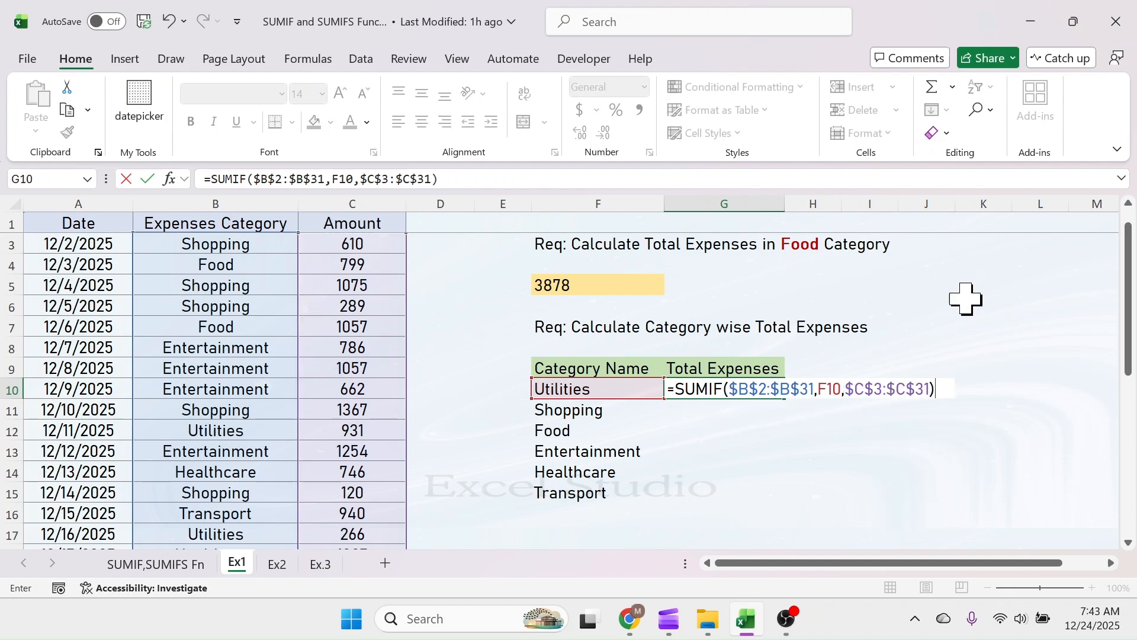
{"action": "key", "text": "Return"}
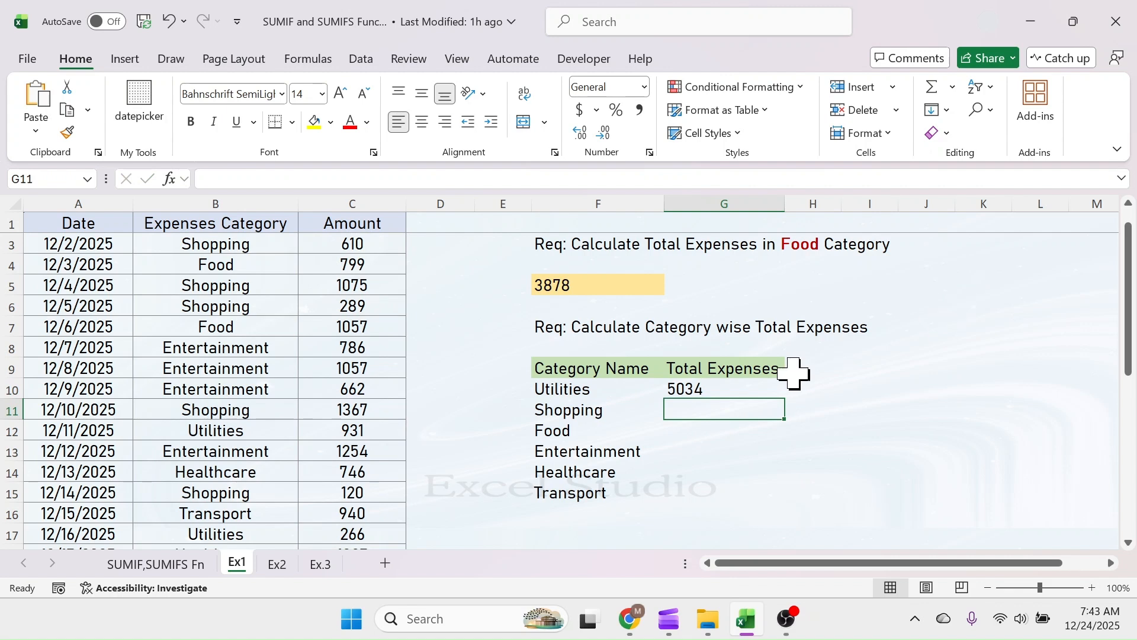
Step: Fill the SUMIF formula from G10 down through G15 to total every expense category
{"action": "left_click", "coordinate": [721, 395]}
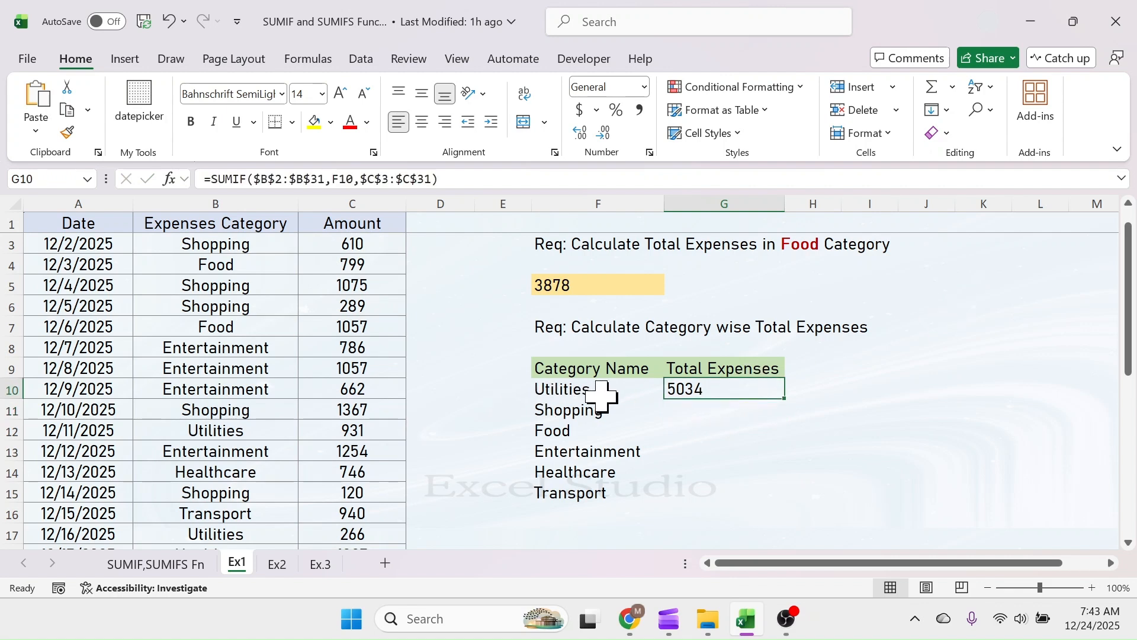
{"action": "left_click_drag", "start_coordinate": [788, 401], "coordinate": [787, 503]}
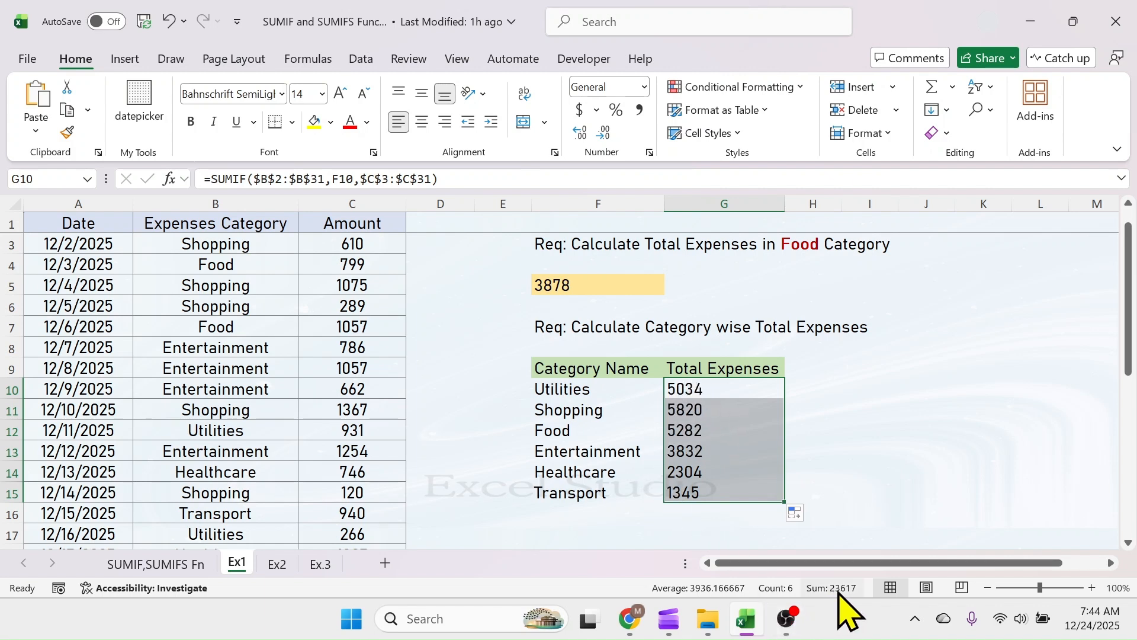
Step: Check the sum of the category totals against the sum of the source amounts in C3:C31
{"action": "left_click", "coordinate": [372, 248]}
{"action": "key", "text": "ctrl+shift+Down"}
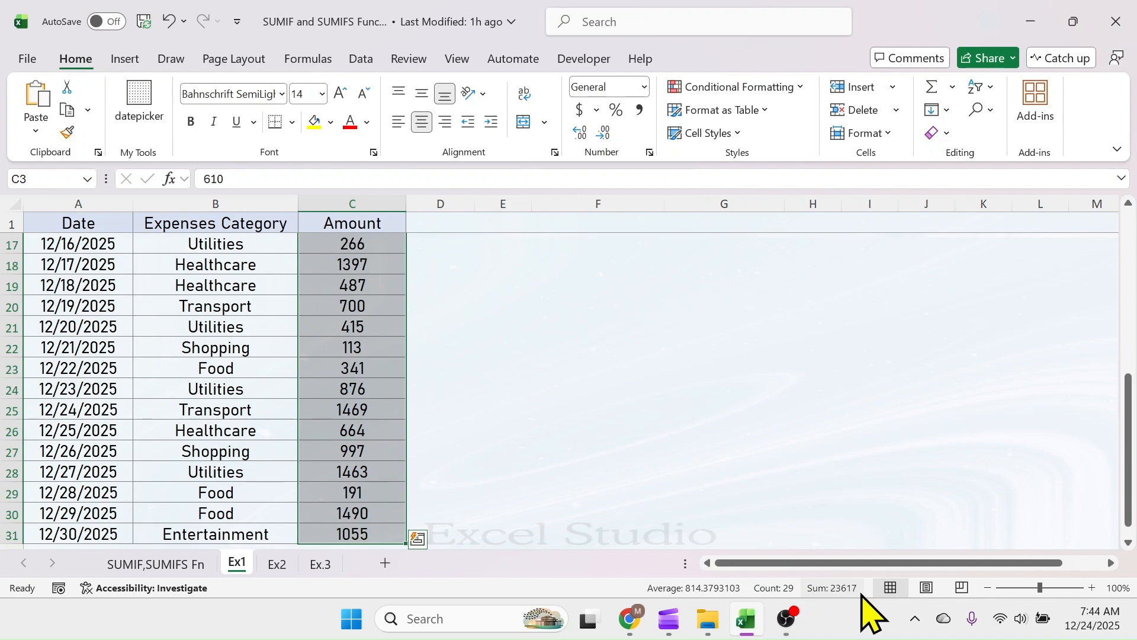
{"action": "scroll", "coordinate": [746, 378], "scroll_direction": "up", "scroll_amount": 5}
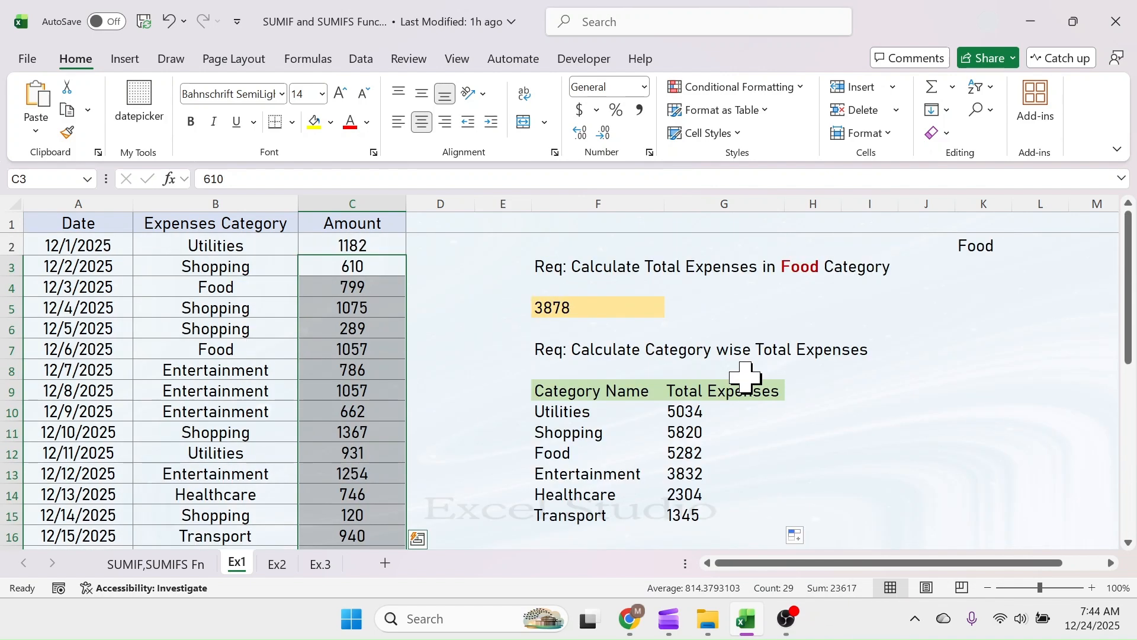
{"action": "left_click", "coordinate": [865, 407]}
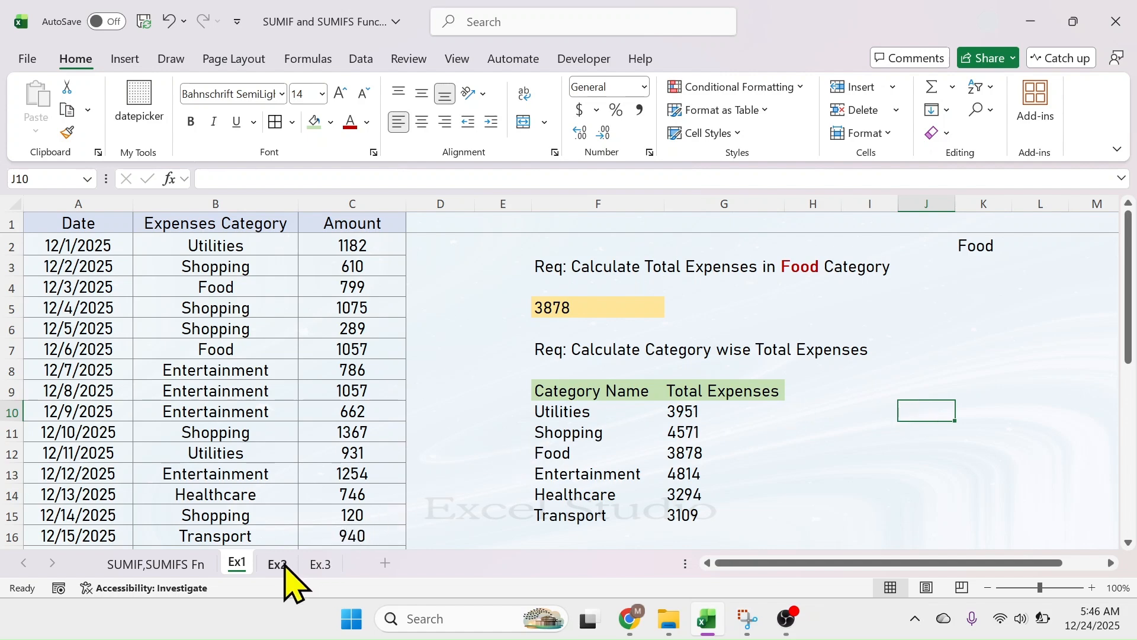
Step: Open the Ex2 sheet and examine its Invoice Number, Invoice Date, Customer Name, Purchase Amount and Type columns
{"action": "left_click", "coordinate": [285, 565]}
{"action": "left_click", "coordinate": [790, 365]}
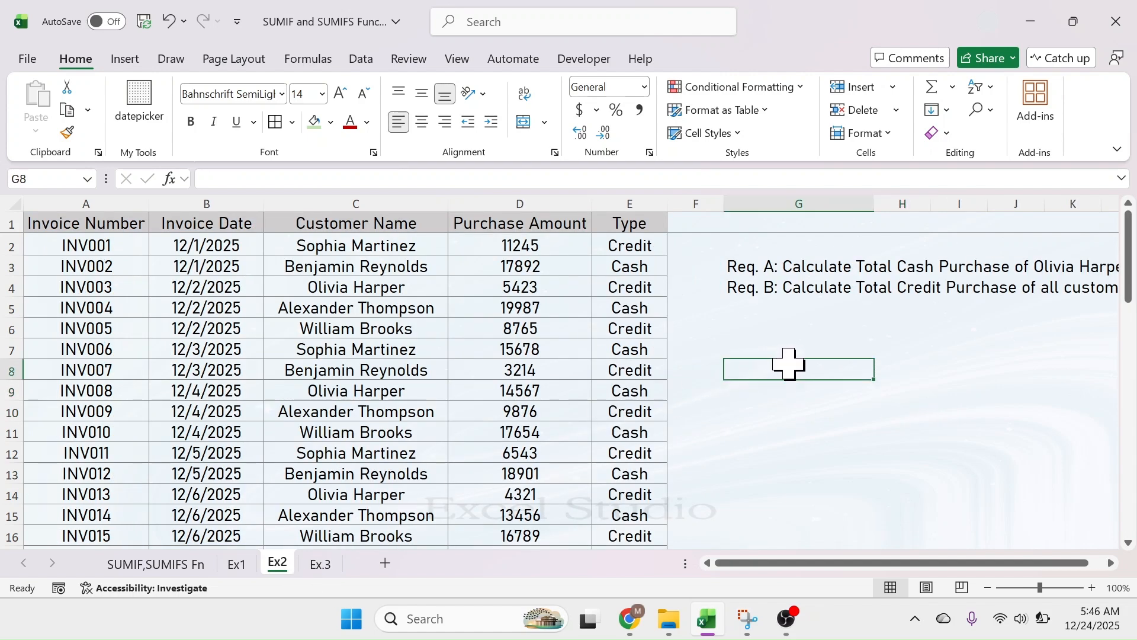
{"action": "left_click_drag", "start_coordinate": [125, 228], "coordinate": [119, 436]}
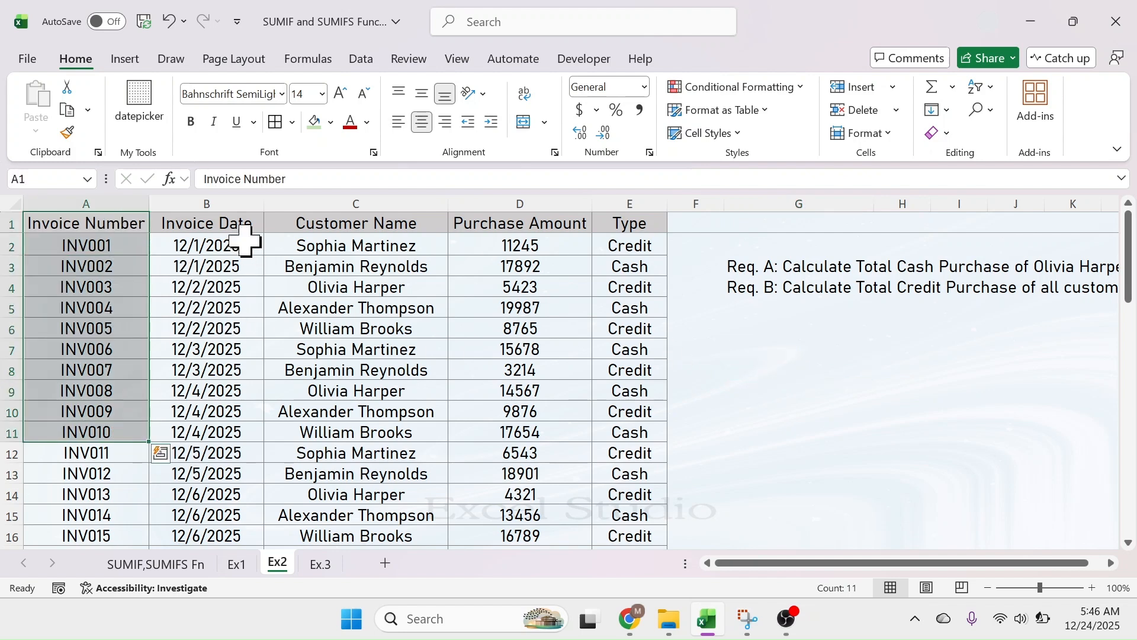
{"action": "left_click_drag", "start_coordinate": [243, 226], "coordinate": [215, 432]}
{"action": "left_click_drag", "start_coordinate": [367, 224], "coordinate": [364, 427]}
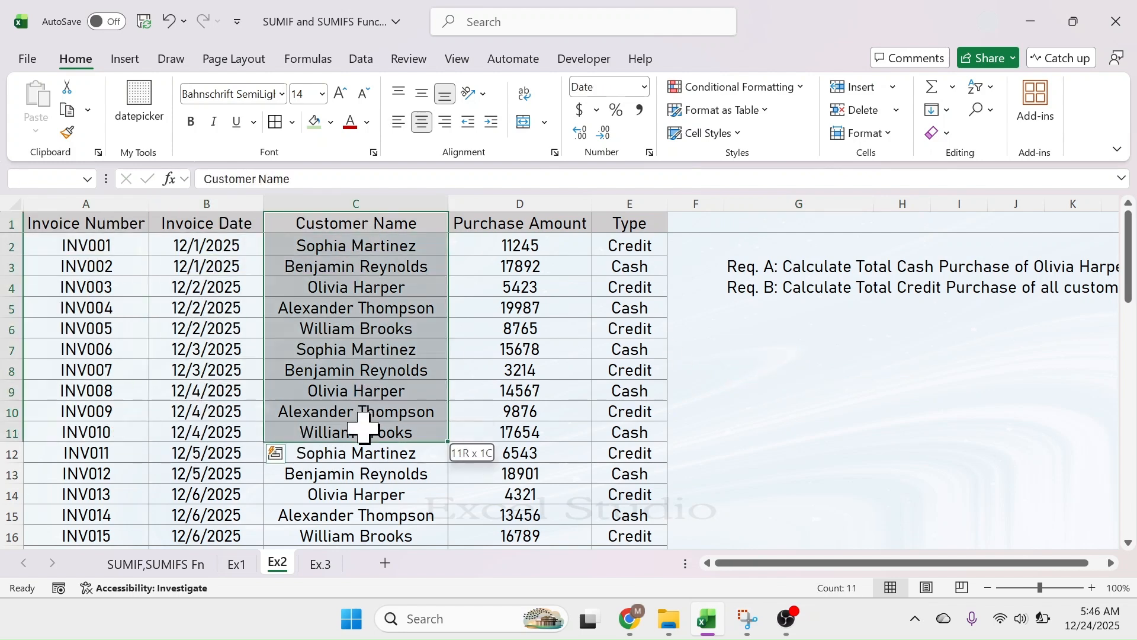
{"action": "left_click_drag", "start_coordinate": [521, 223], "coordinate": [490, 414]}
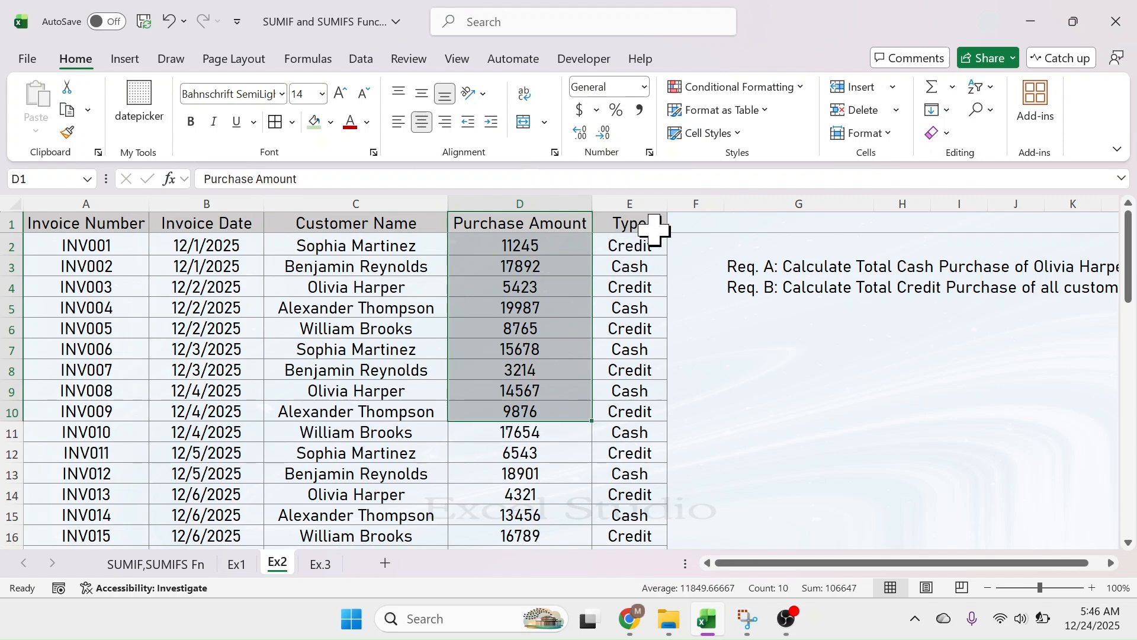
{"action": "left_click_drag", "start_coordinate": [652, 225], "coordinate": [637, 391]}
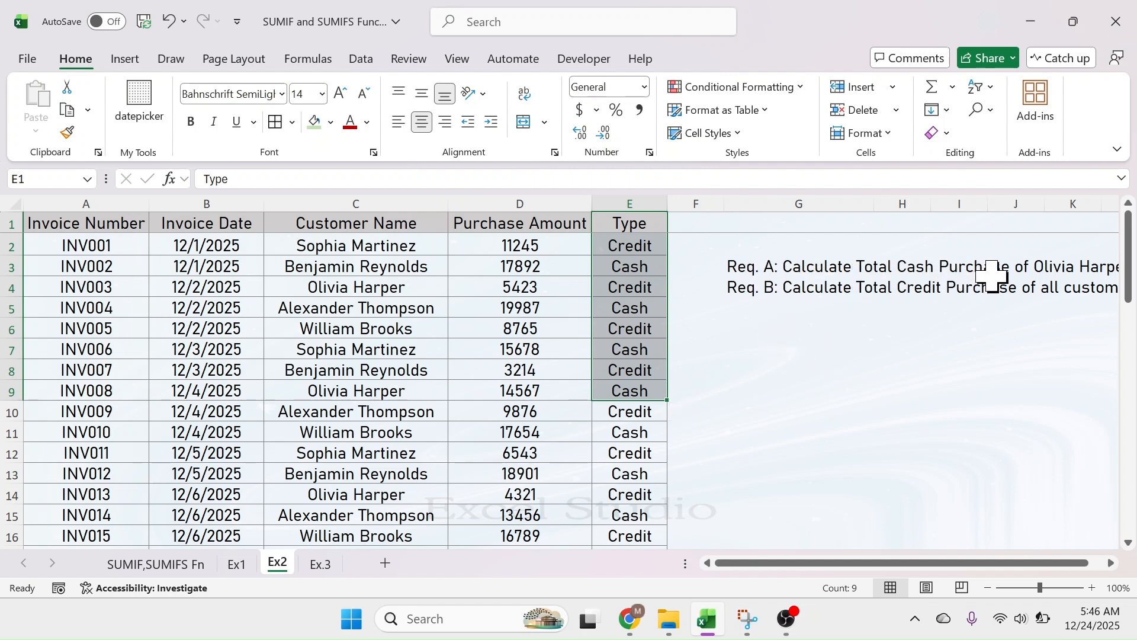
Step: Read requirements A and B on Ex2 and examine the Type and Customer Name columns needed as criteria for requirement A
{"action": "left_click_drag", "start_coordinate": [980, 564], "coordinate": [994, 564]}
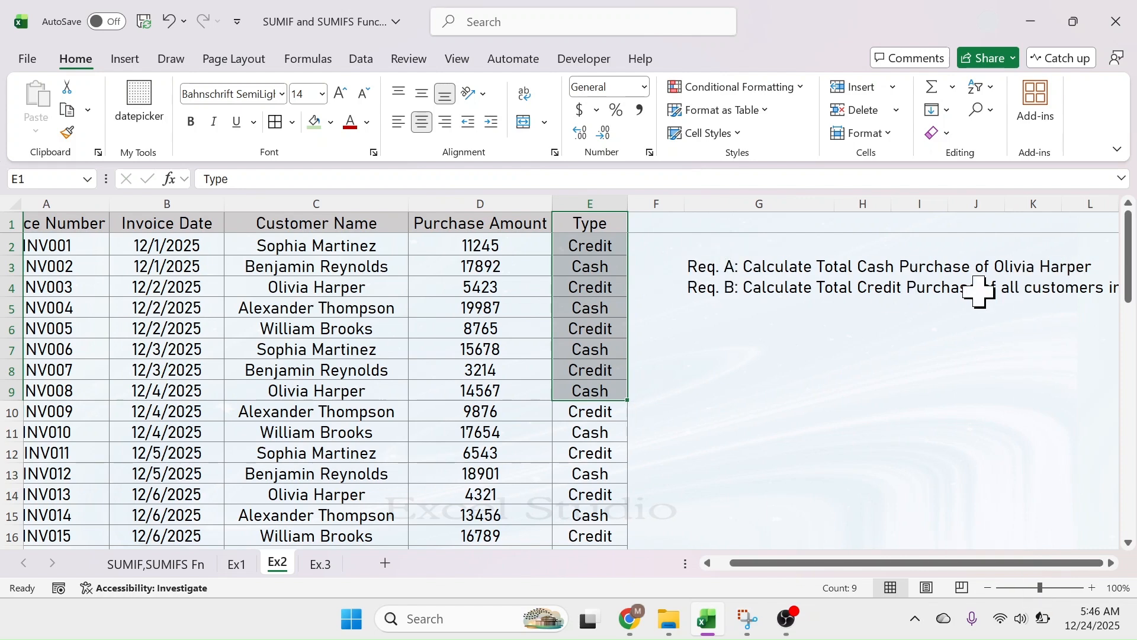
{"action": "left_click", "coordinate": [858, 355]}
{"action": "left_click_drag", "start_coordinate": [589, 243], "coordinate": [604, 492]}
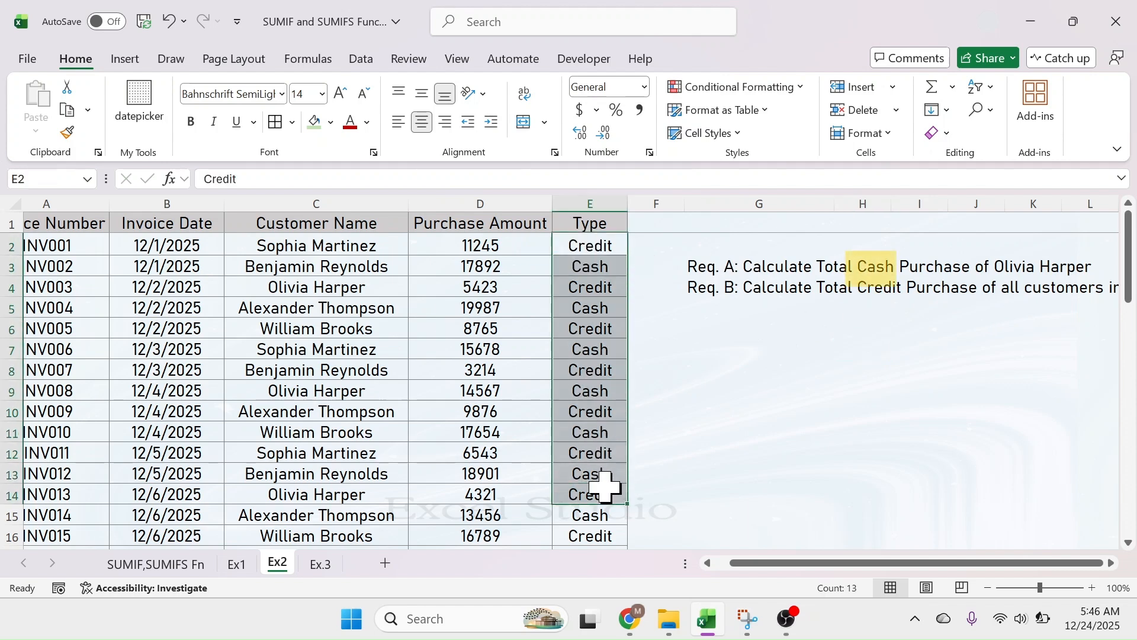
{"action": "left_click", "coordinate": [308, 248]}
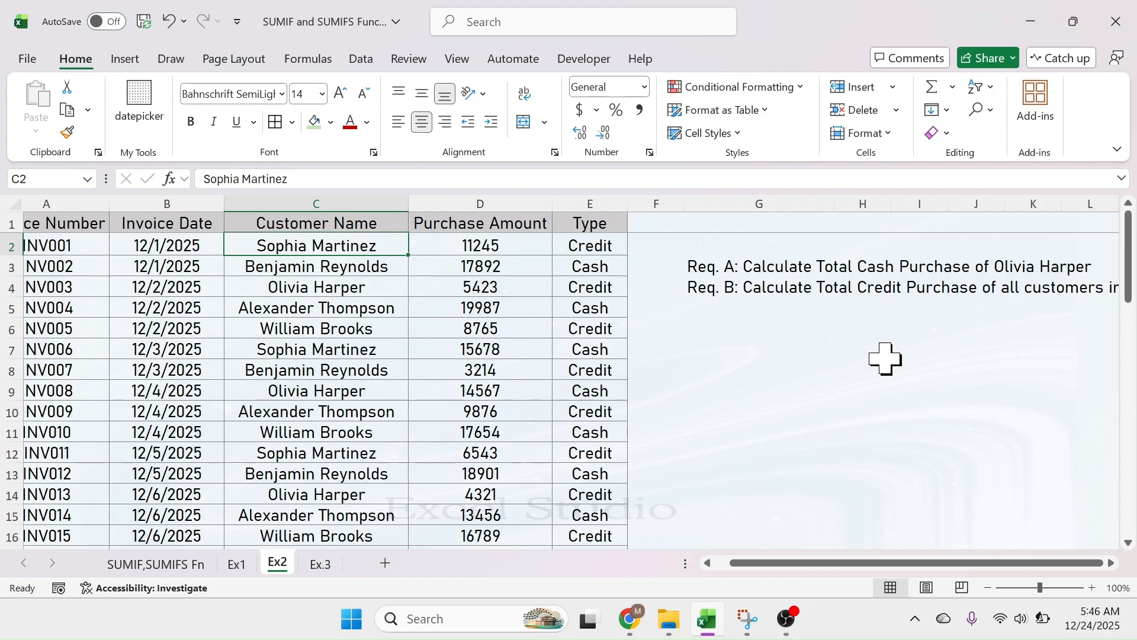
{"action": "left_click_drag", "start_coordinate": [608, 224], "coordinate": [609, 389]}
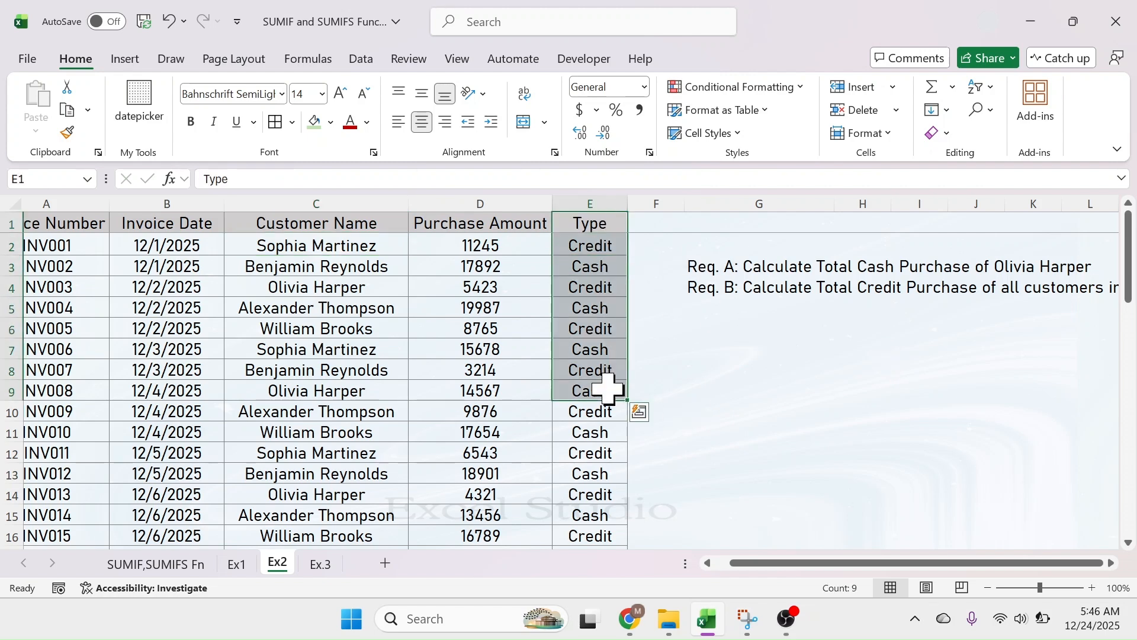
{"action": "left_click_drag", "start_coordinate": [355, 223], "coordinate": [356, 411]}
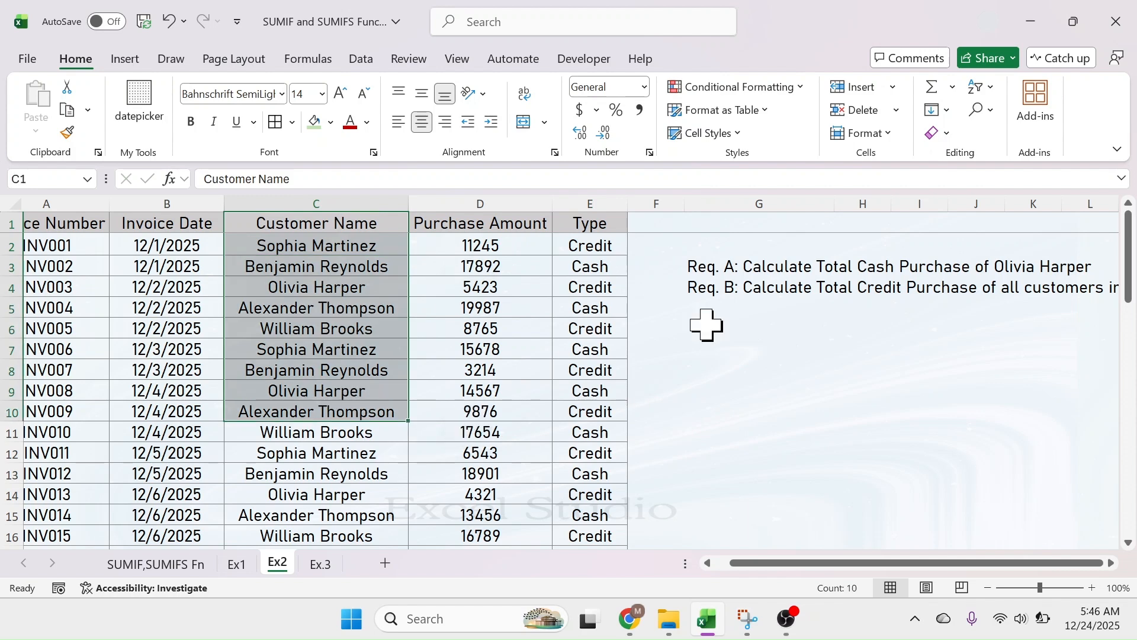
{"action": "left_click", "coordinate": [873, 265]}
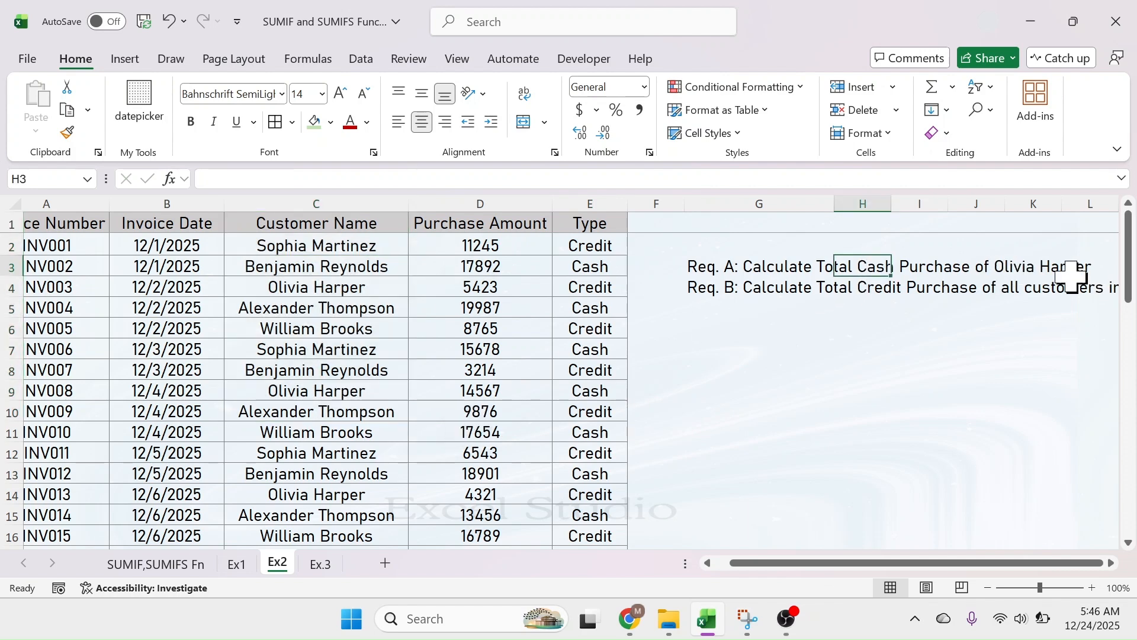
Step: Consult the SUMIFS syntax on the SUMIF,SUMIFS Fn sheet and return to Ex2
{"action": "left_click", "coordinate": [727, 333]}
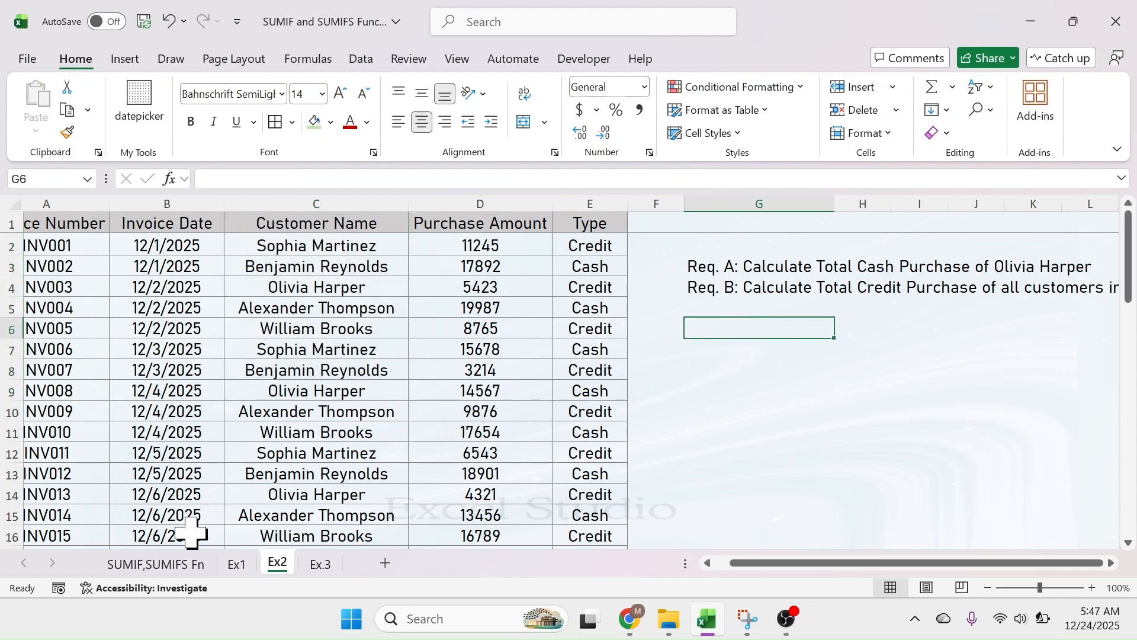
{"action": "left_click", "coordinate": [155, 564]}
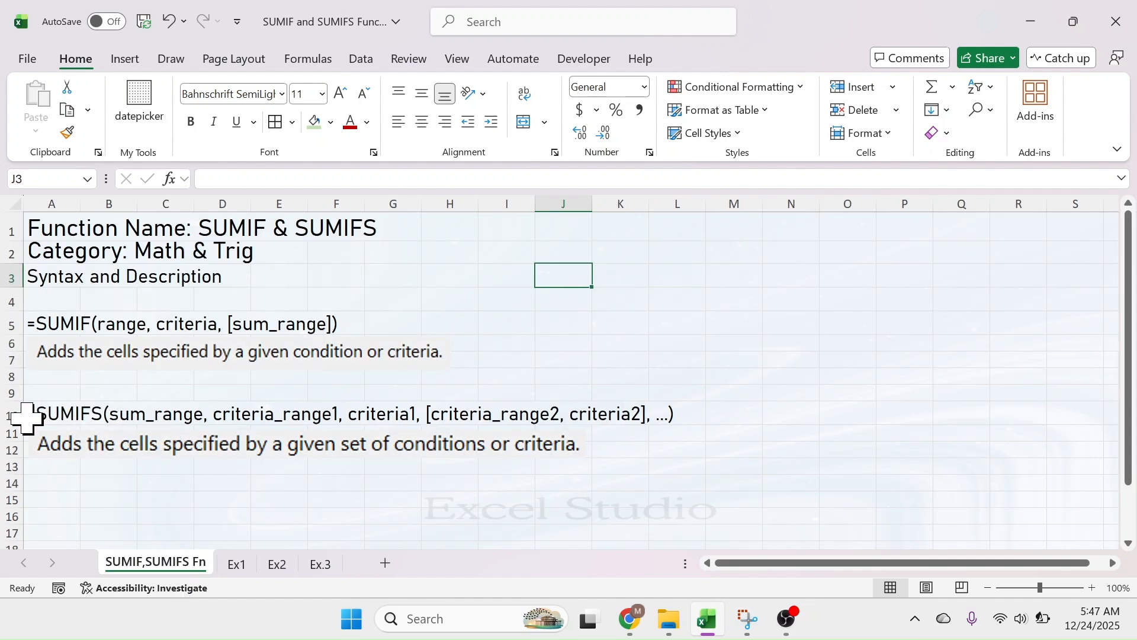
{"action": "left_click", "coordinate": [279, 566]}
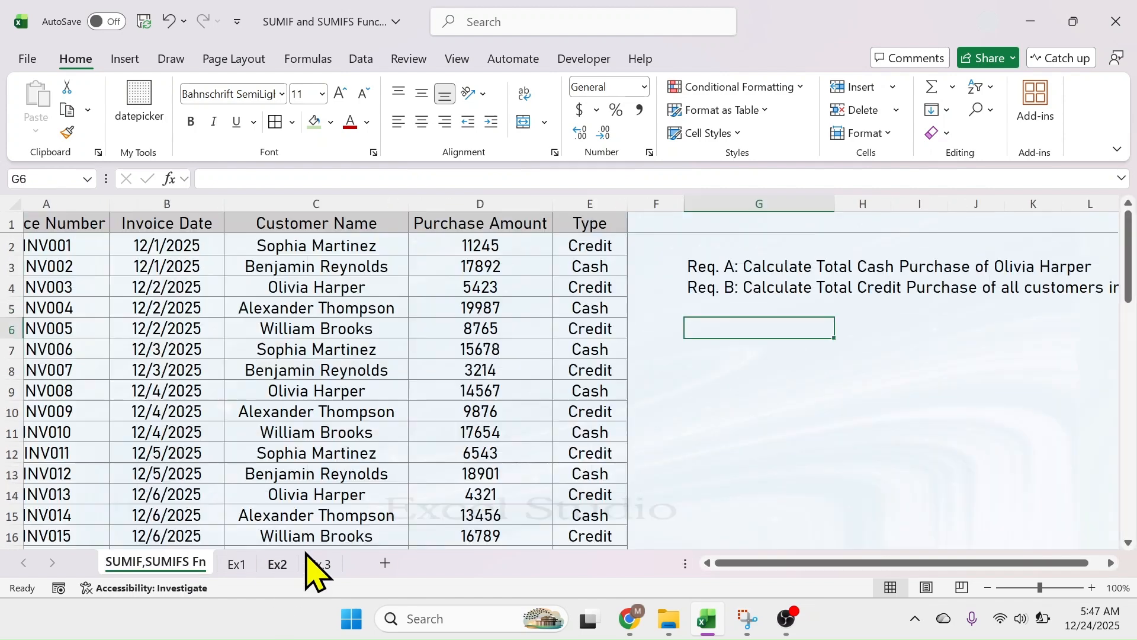
Step: Format cell G7 with a light orange fill and left alignment
{"action": "left_click", "coordinate": [751, 349]}
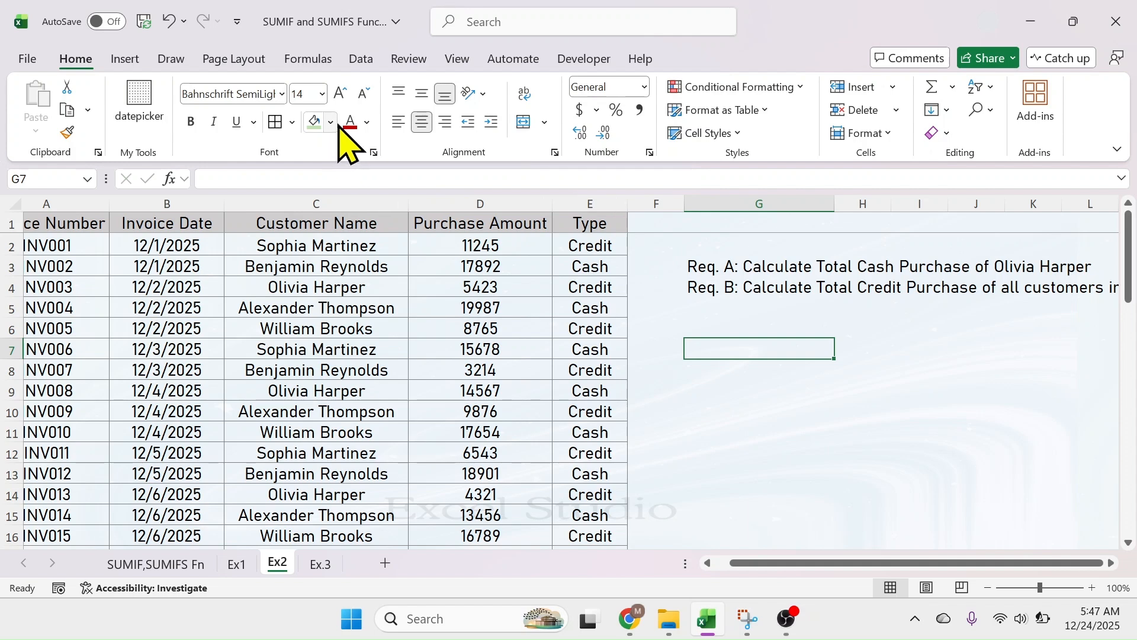
{"action": "left_click", "coordinate": [332, 122]}
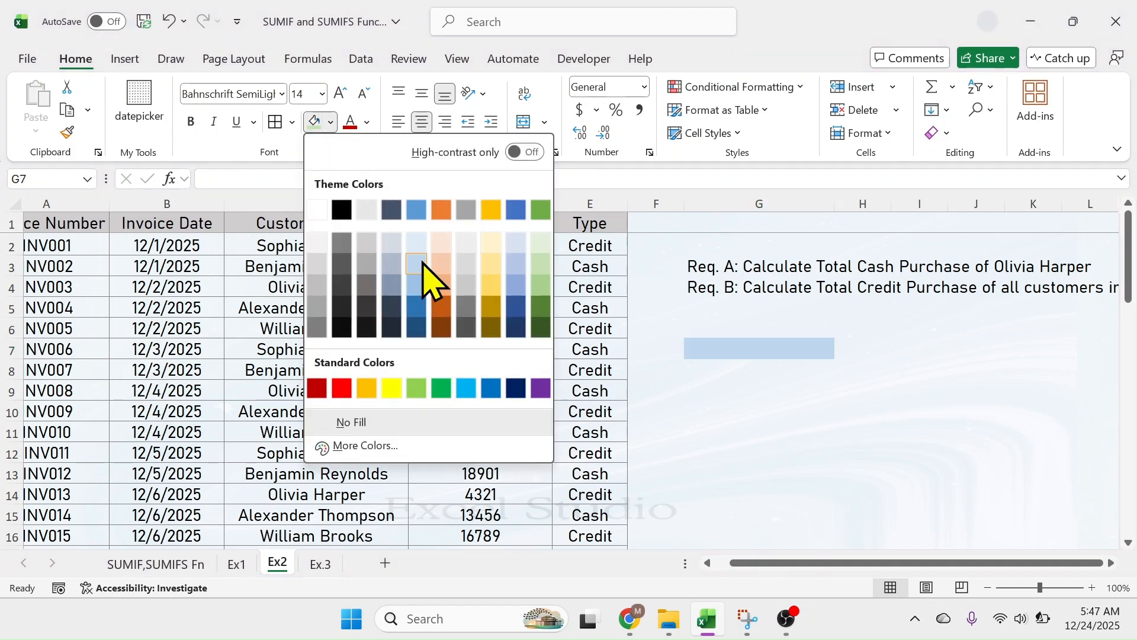
{"action": "left_click", "coordinate": [442, 265]}
{"action": "left_click", "coordinate": [398, 122]}
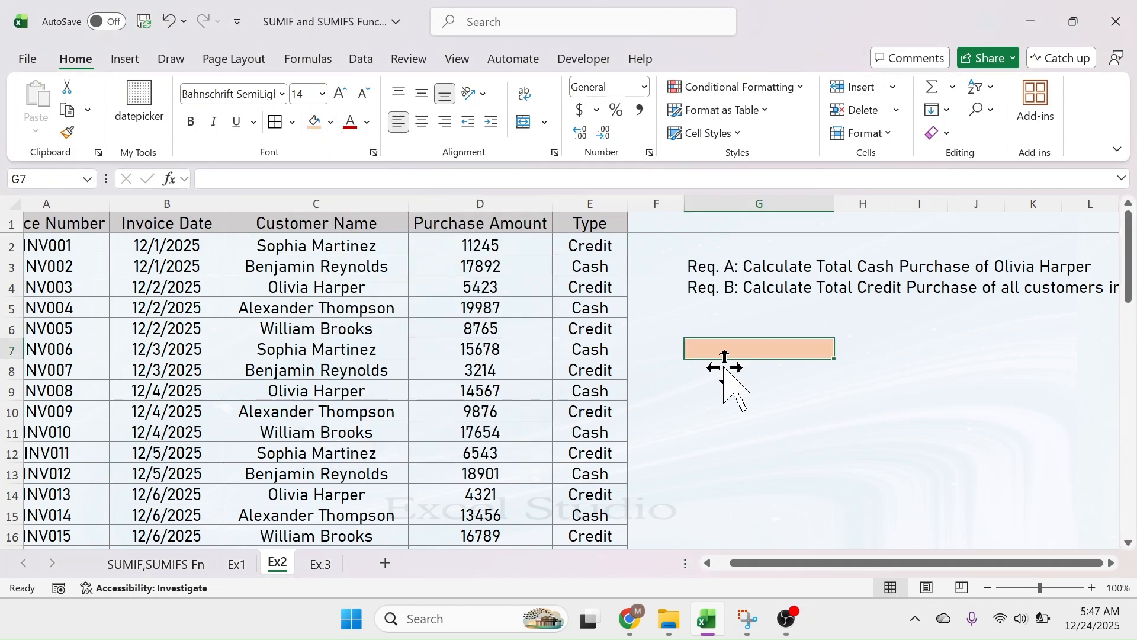
Step: Start a SUMIFS formula in G7 with the purchase amounts D2:D51 as the sum range
{"action": "type", "text": "="}
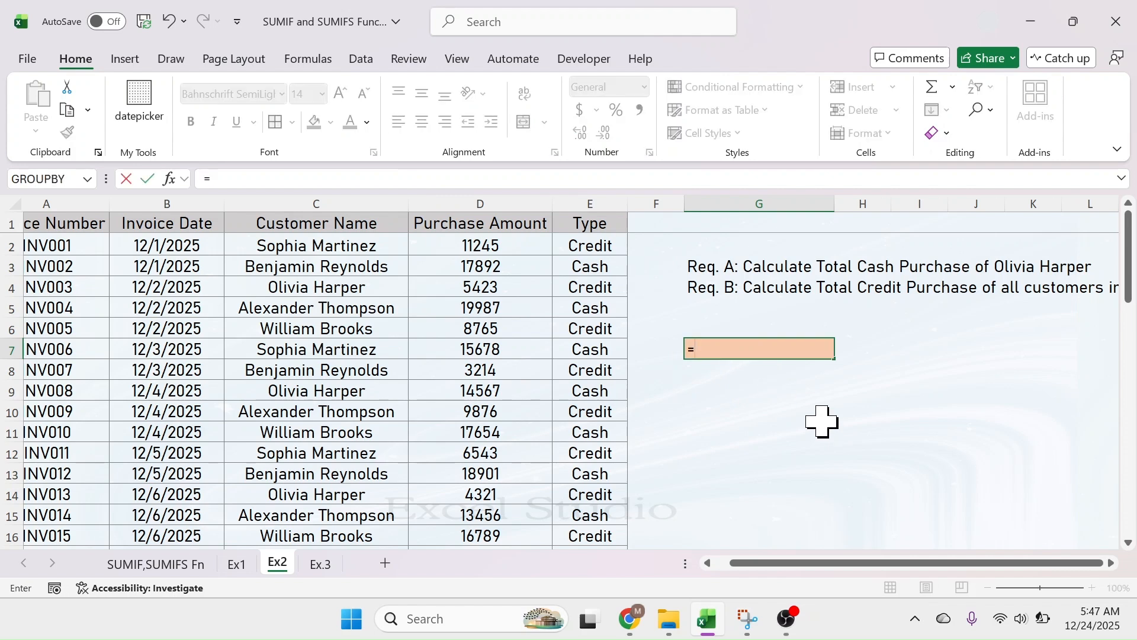
{"action": "type", "text": "SUMIFS"}
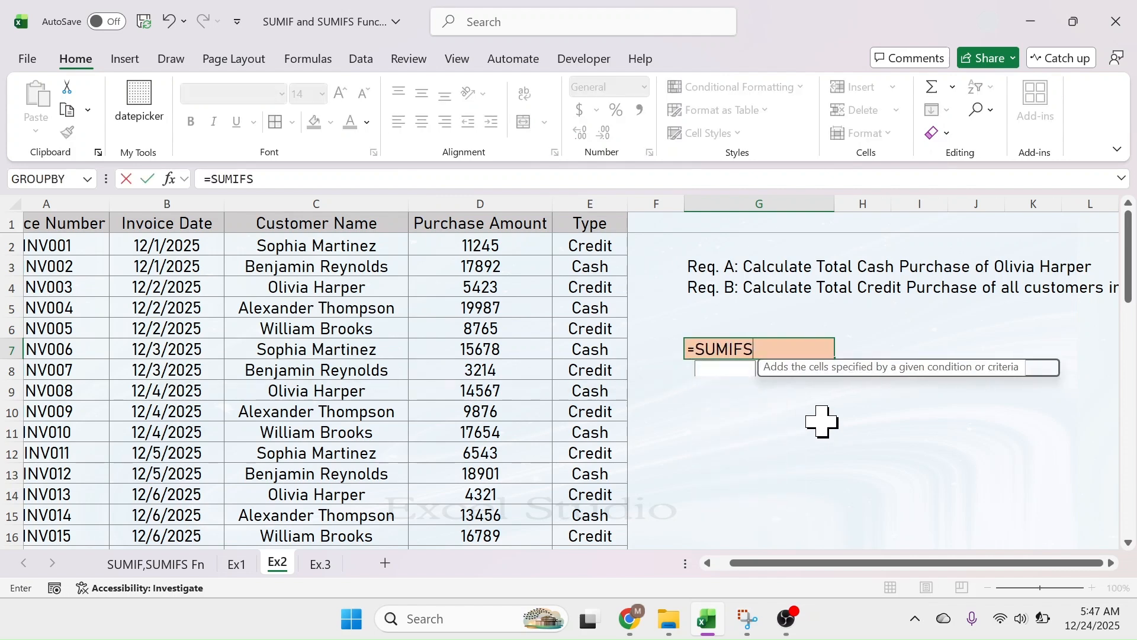
{"action": "type", "text": "("}
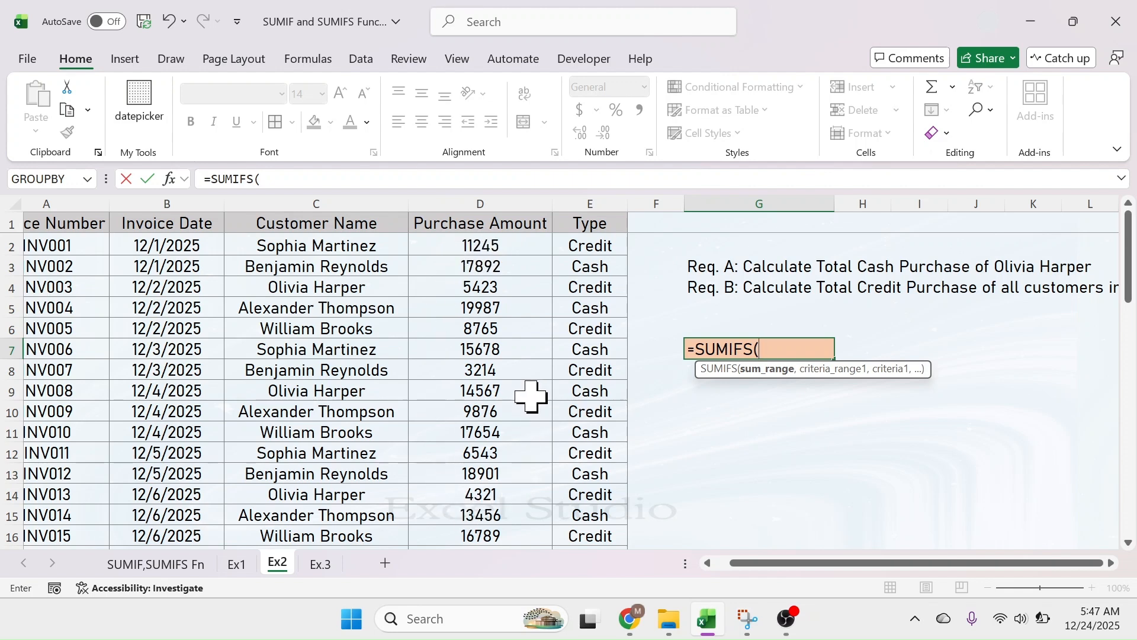
{"action": "left_click_drag", "start_coordinate": [516, 243], "coordinate": [480, 516]}
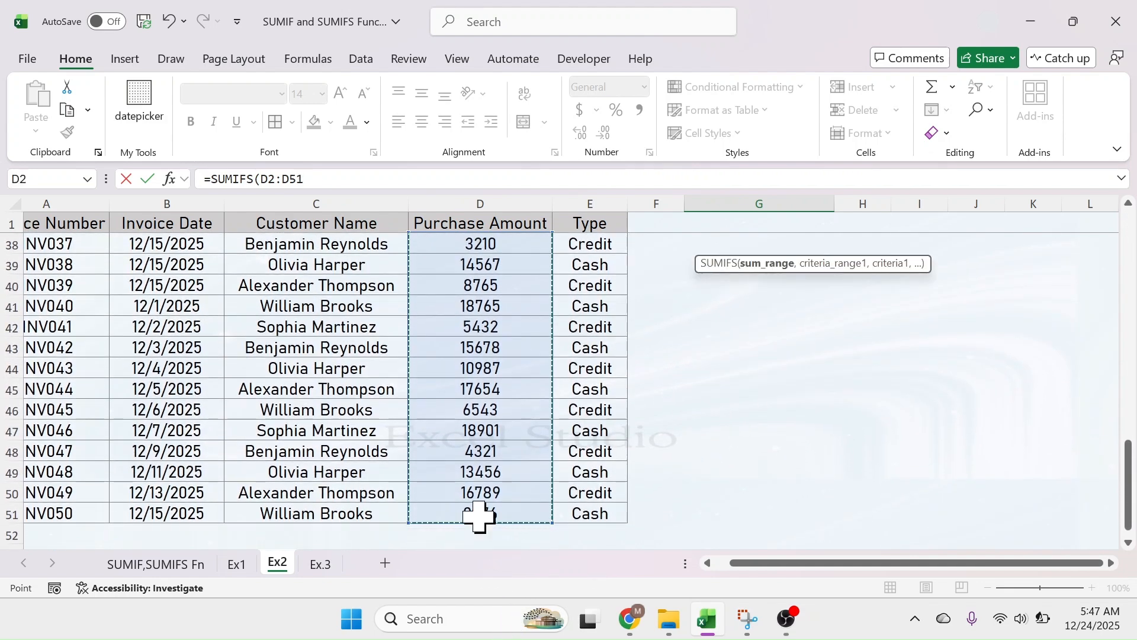
{"action": "scroll", "coordinate": [480, 516], "scroll_direction": "up", "scroll_amount": 12}
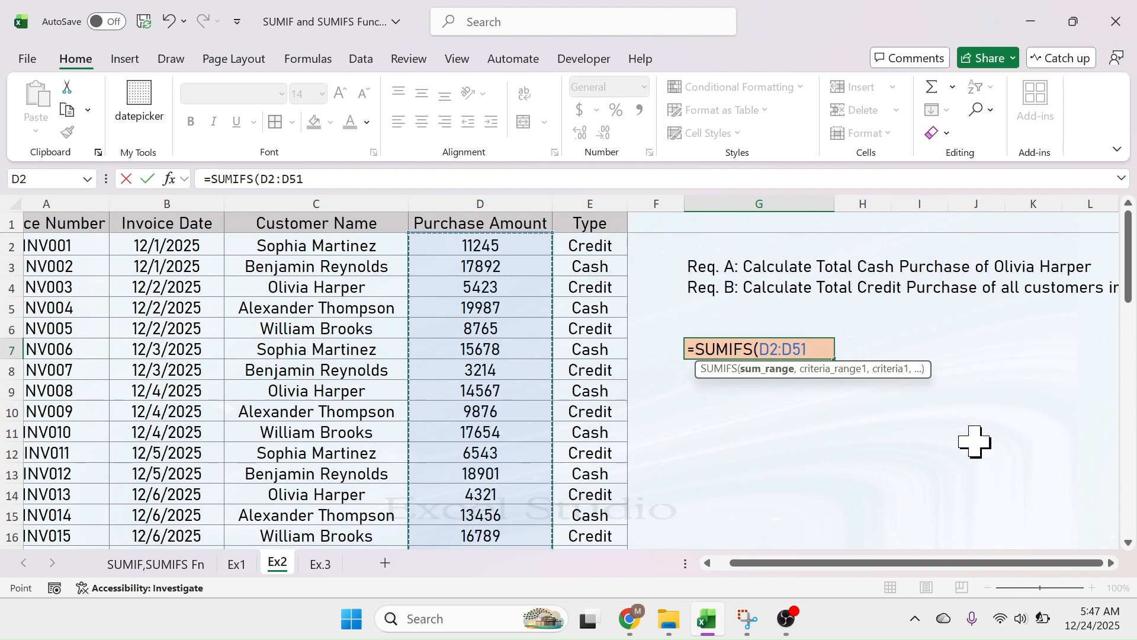
Step: Add the Type range E2:E51 to the G7 formula as the first criteria range, with "Cash" as its criteria
{"action": "type", "text": ","}
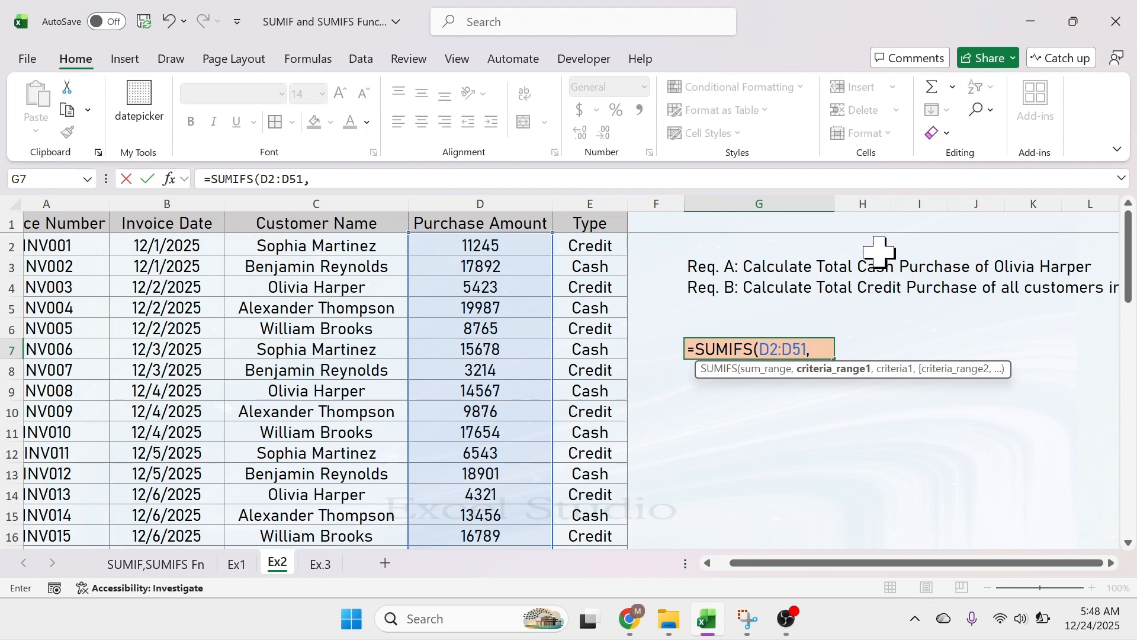
{"action": "left_click", "coordinate": [594, 247]}
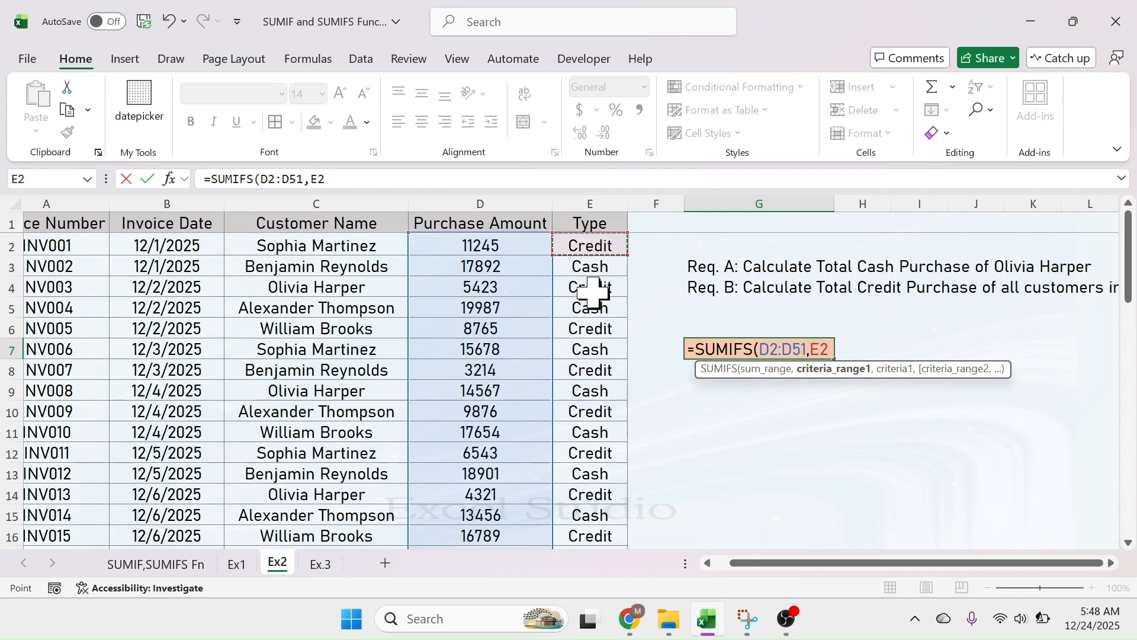
{"action": "key", "text": "ctrl+shift+Down"}
{"action": "scroll", "coordinate": [592, 290], "scroll_direction": "up", "scroll_amount": 12}
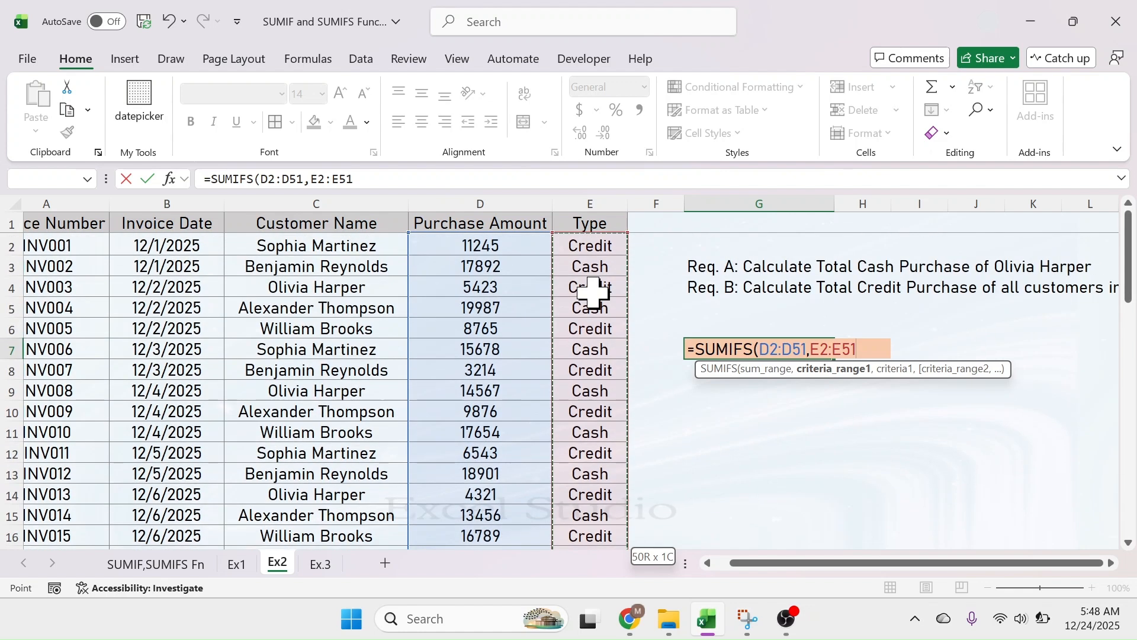
{"action": "type", "text": ",\"Ca"}
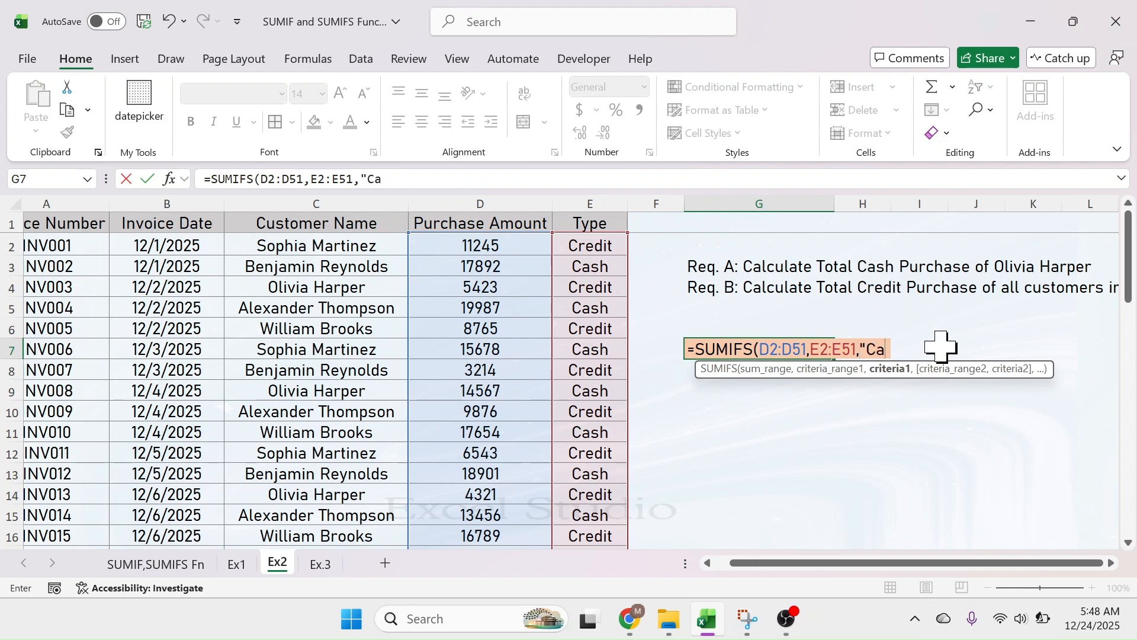
{"action": "type", "text": "sh\""}
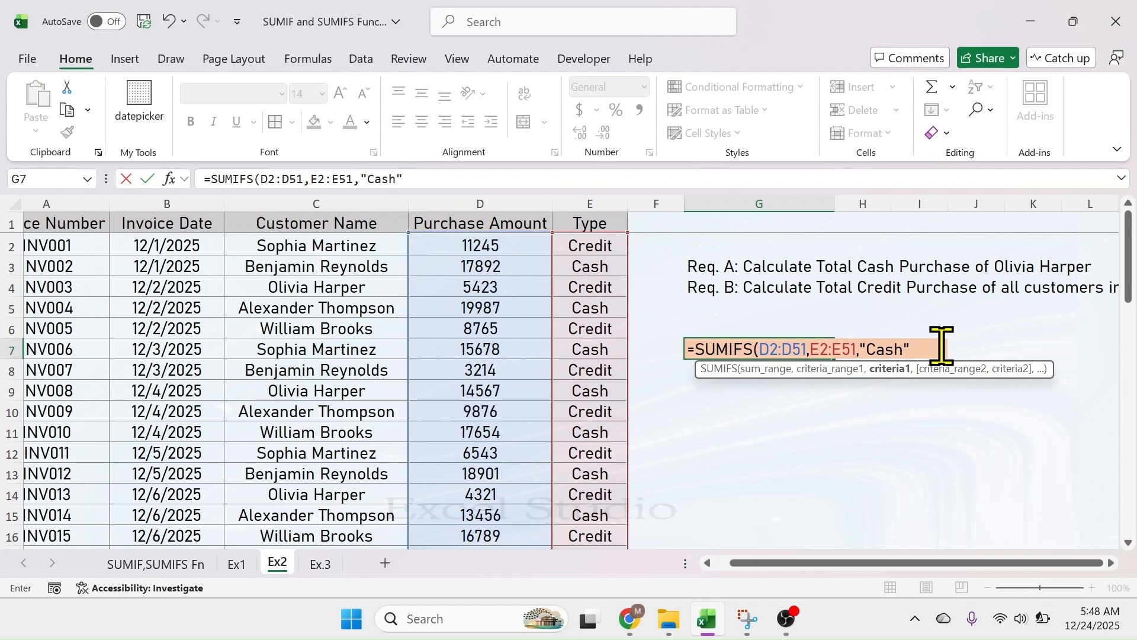
Step: Add the Customer Name range C2:C51 to the G7 SUMIFS formula as the second criteria range
{"action": "type", "text": ","}
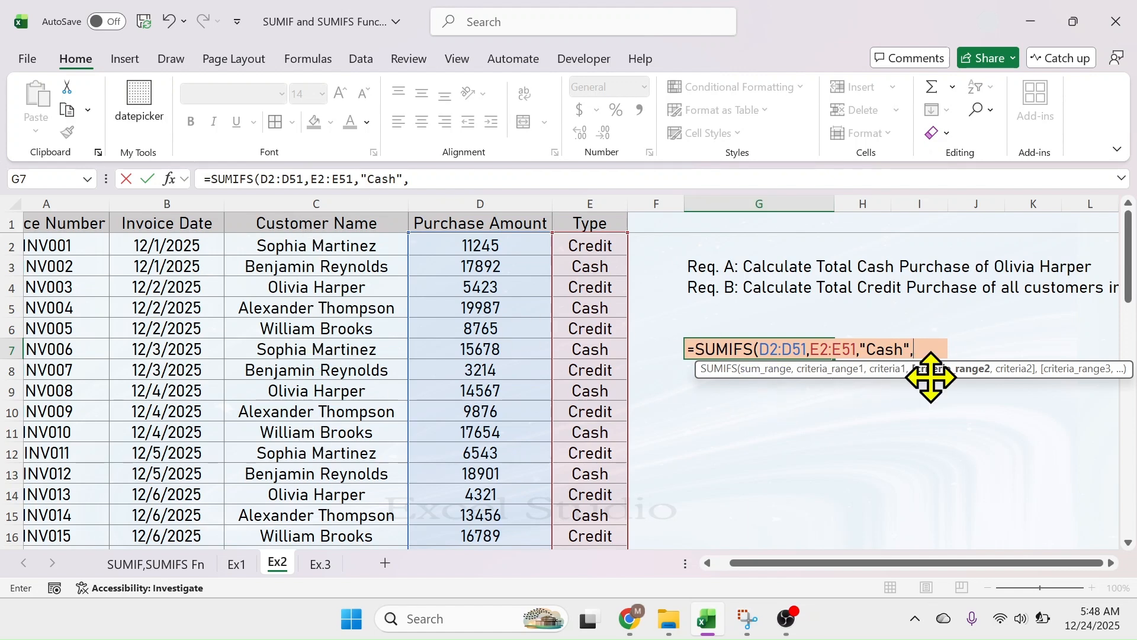
{"action": "left_click", "coordinate": [339, 252]}
{"action": "key", "text": "shift+Down"}
{"action": "key", "text": "shift+Down"}
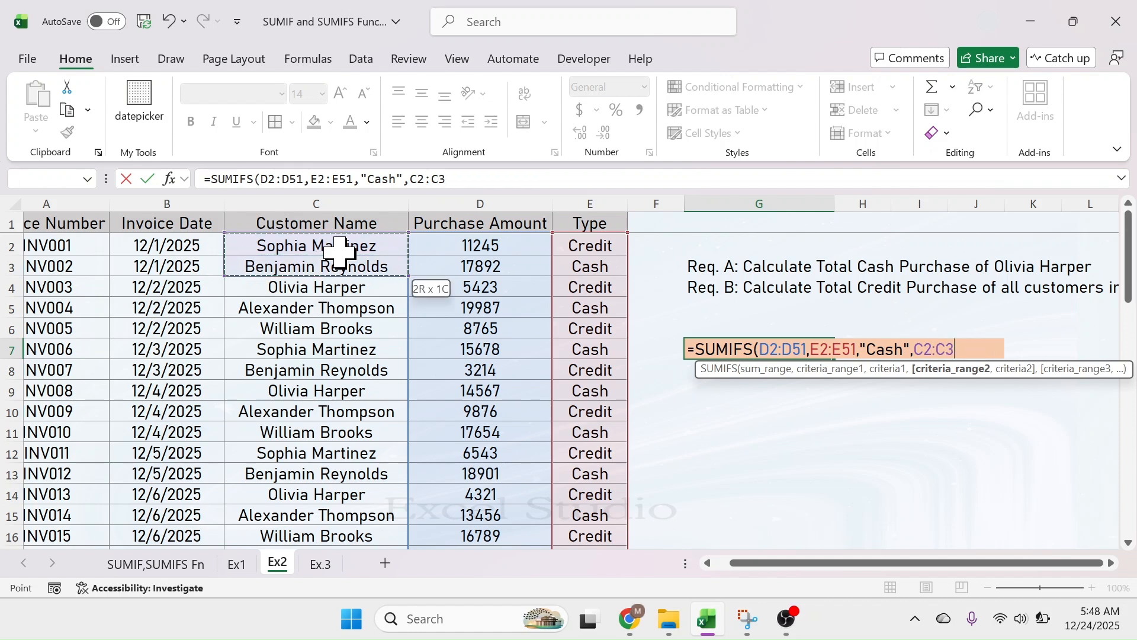
{"action": "key", "text": "ctrl+shift+Down"}
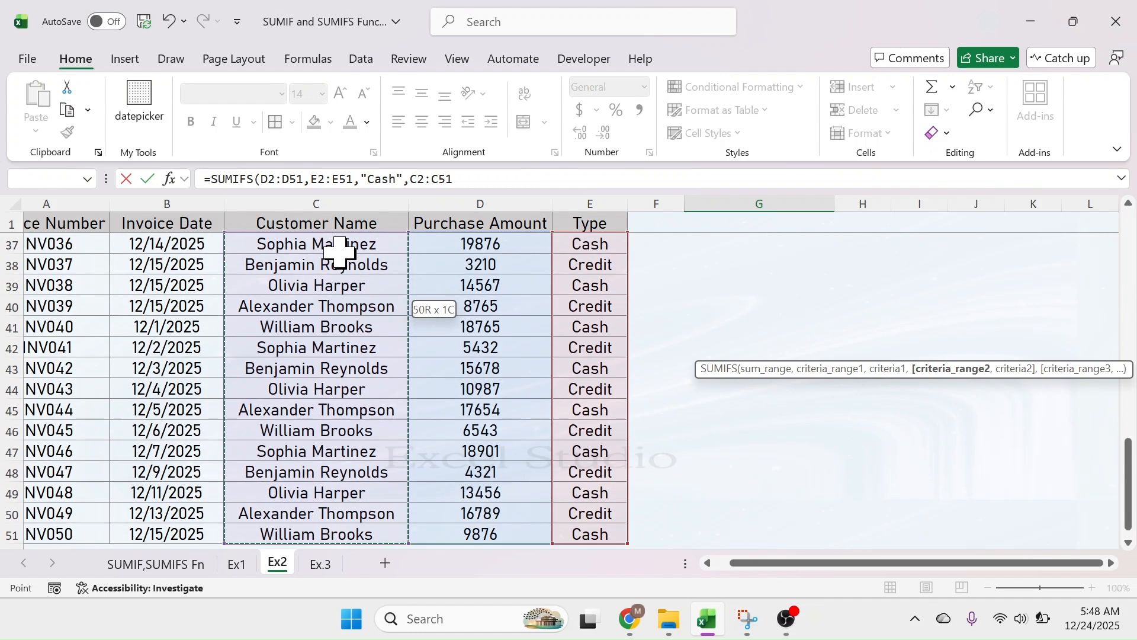
Step: Complete the G7 SUMIFS formula with the full name of the customer in requirement A as the second criterion
{"action": "scroll", "coordinate": [340, 252], "scroll_direction": "up", "scroll_amount": 12}
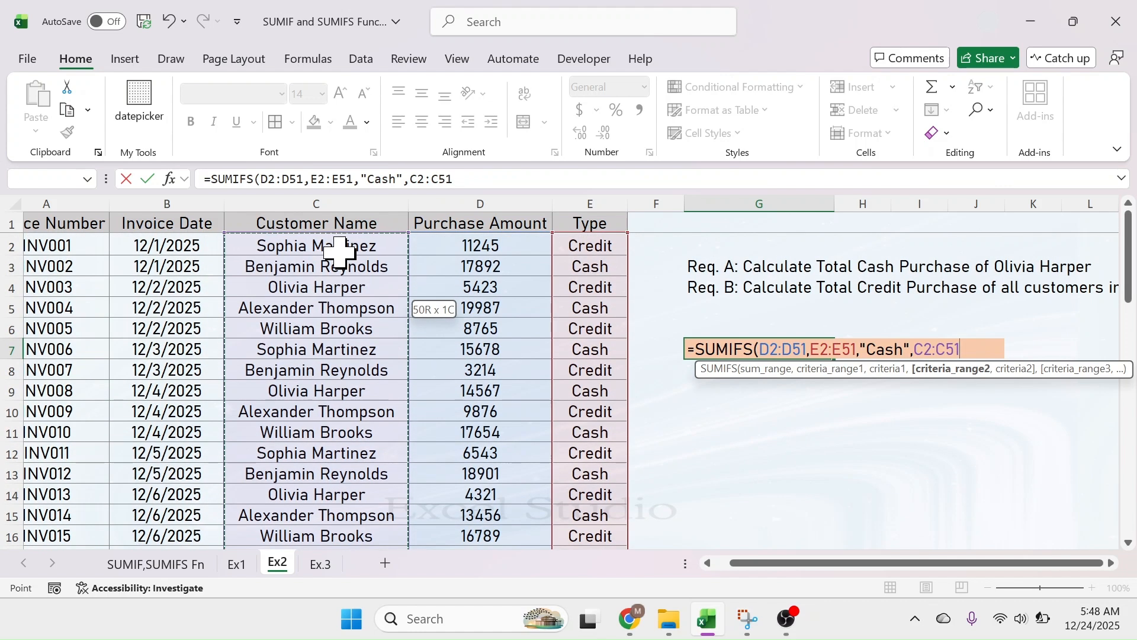
{"action": "type", "text": ","}
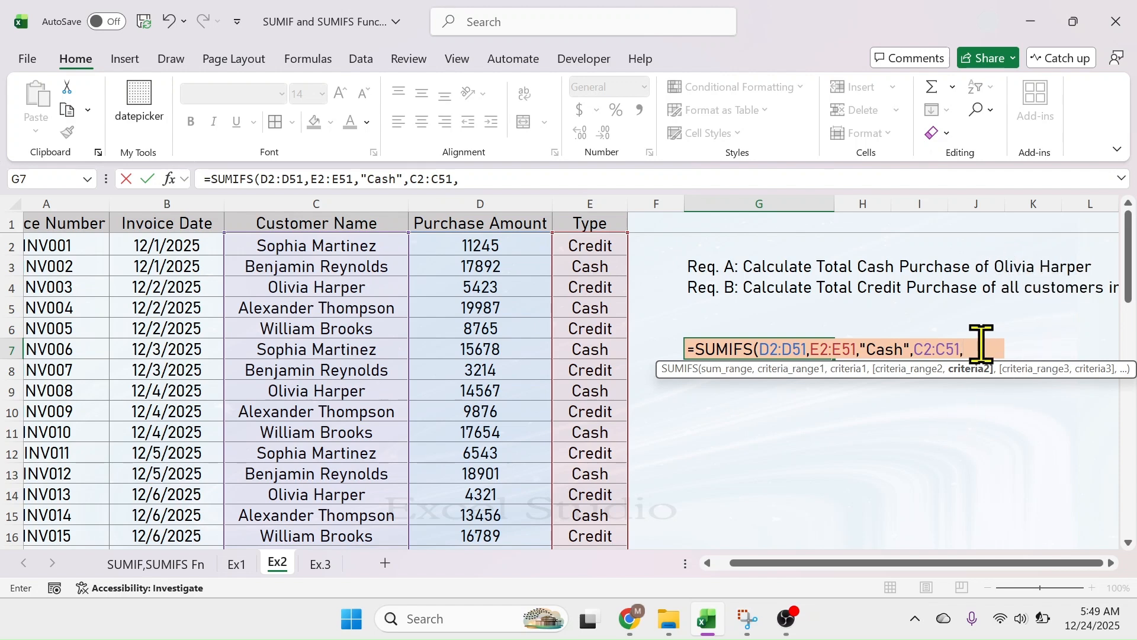
{"action": "type", "text": "\"Olivia"}
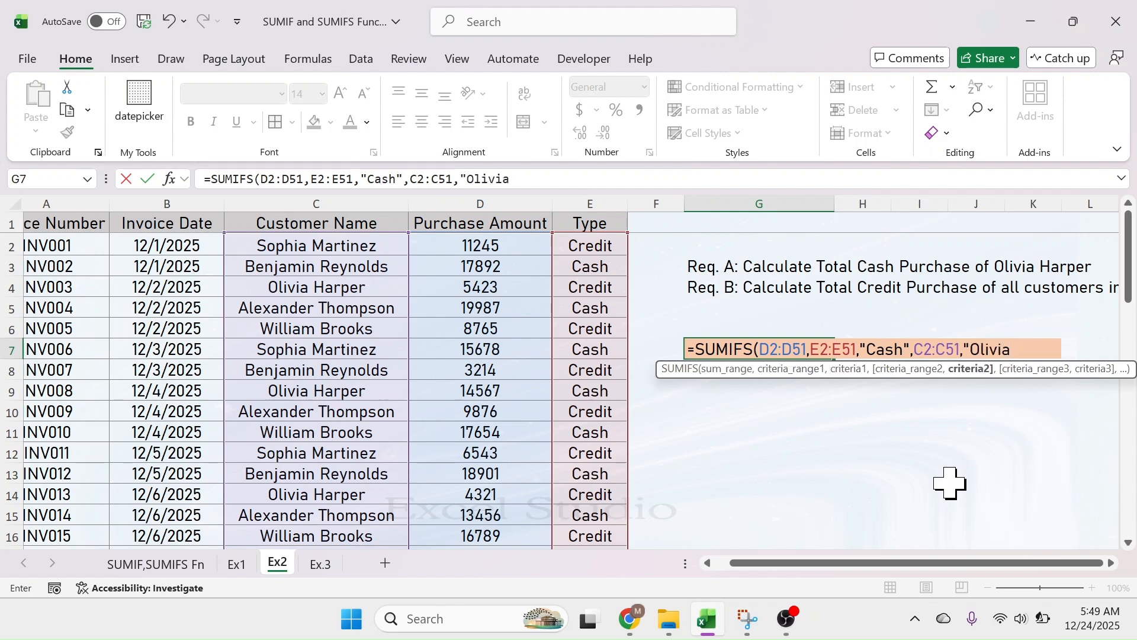
{"action": "type", "text": " Harpe"}
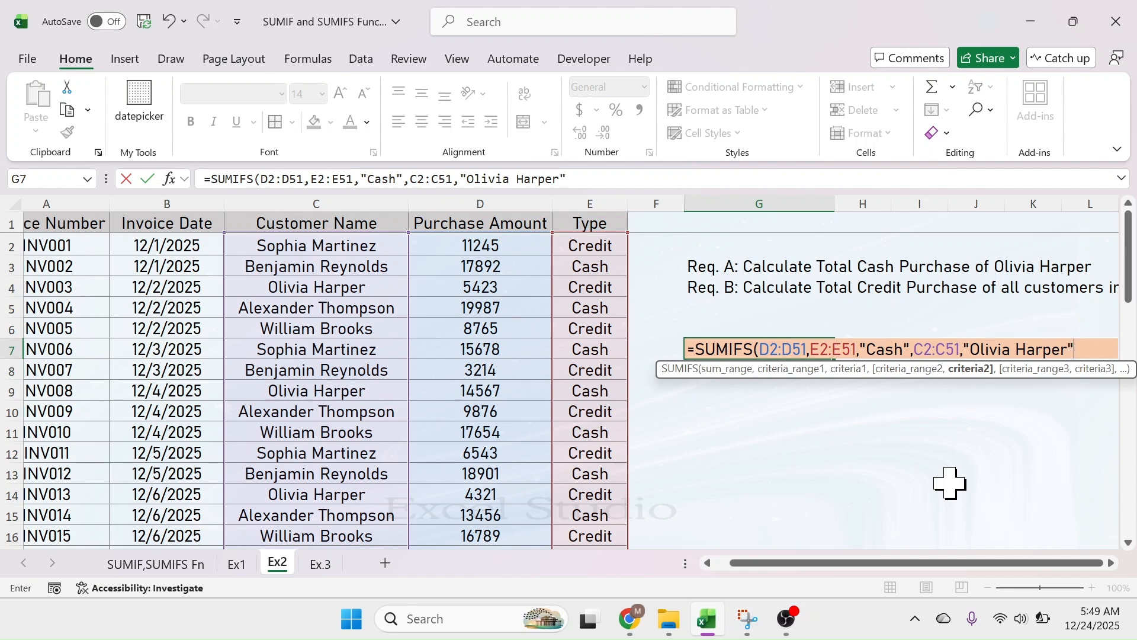
{"action": "type", "text": "r\")"}
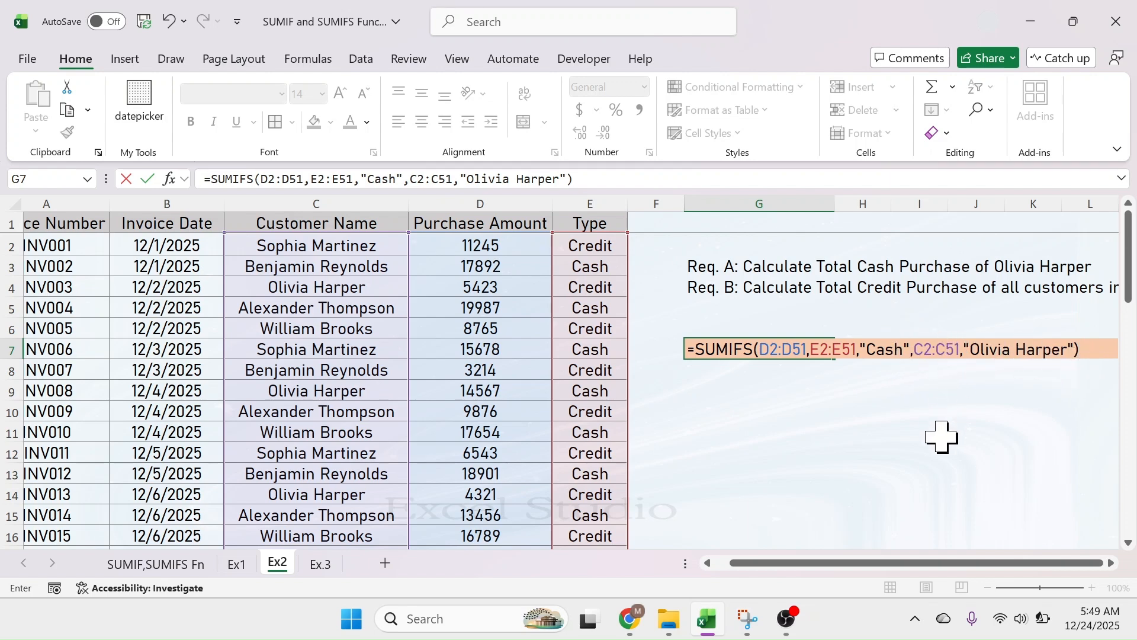
{"action": "key", "text": "Return"}
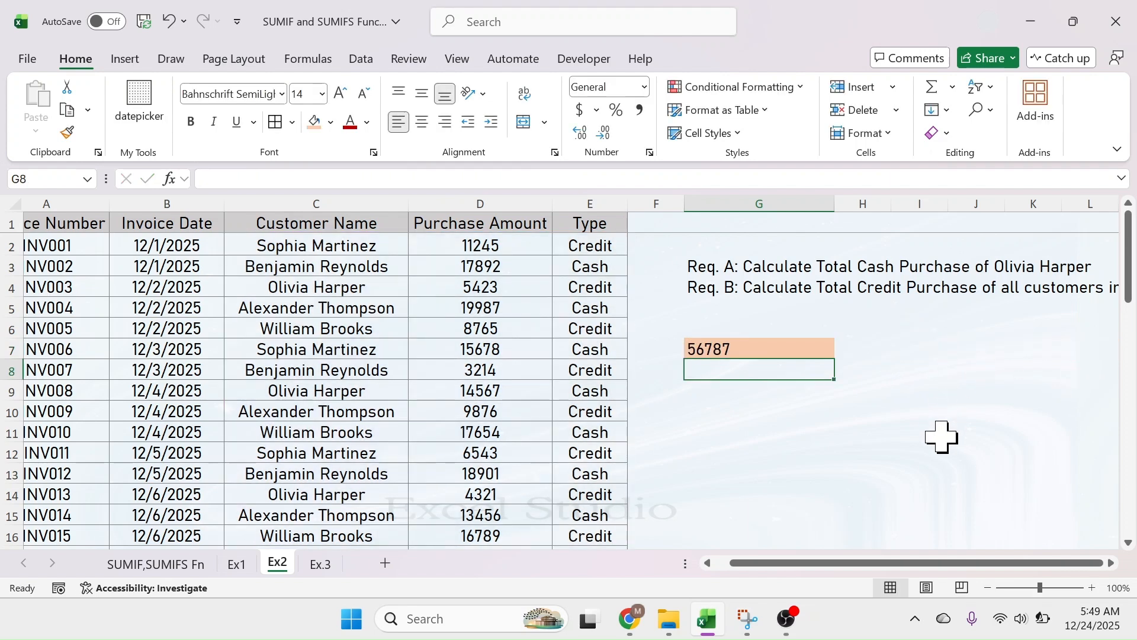
{"action": "left_click", "coordinate": [744, 353]}
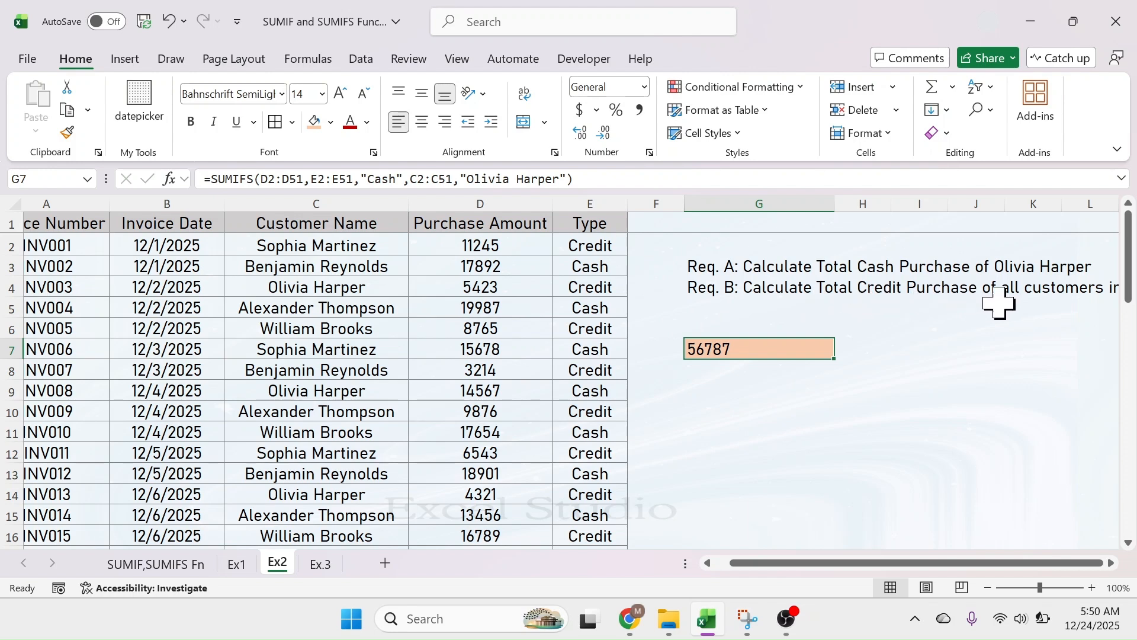
Step: Read requirement B in full and fill cell G10 with light green for its answer
{"action": "left_click_drag", "start_coordinate": [981, 562], "coordinate": [1099, 560]}
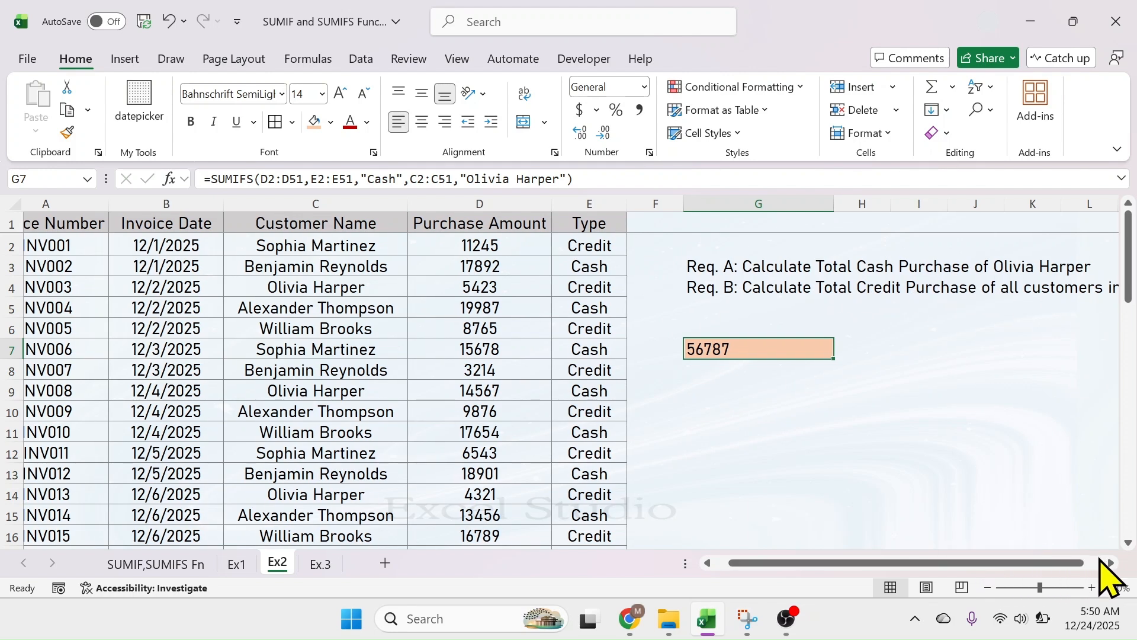
{"action": "left_click", "coordinate": [1111, 562]}
{"action": "left_click", "coordinate": [1110, 563]}
{"action": "left_click", "coordinate": [1110, 562]}
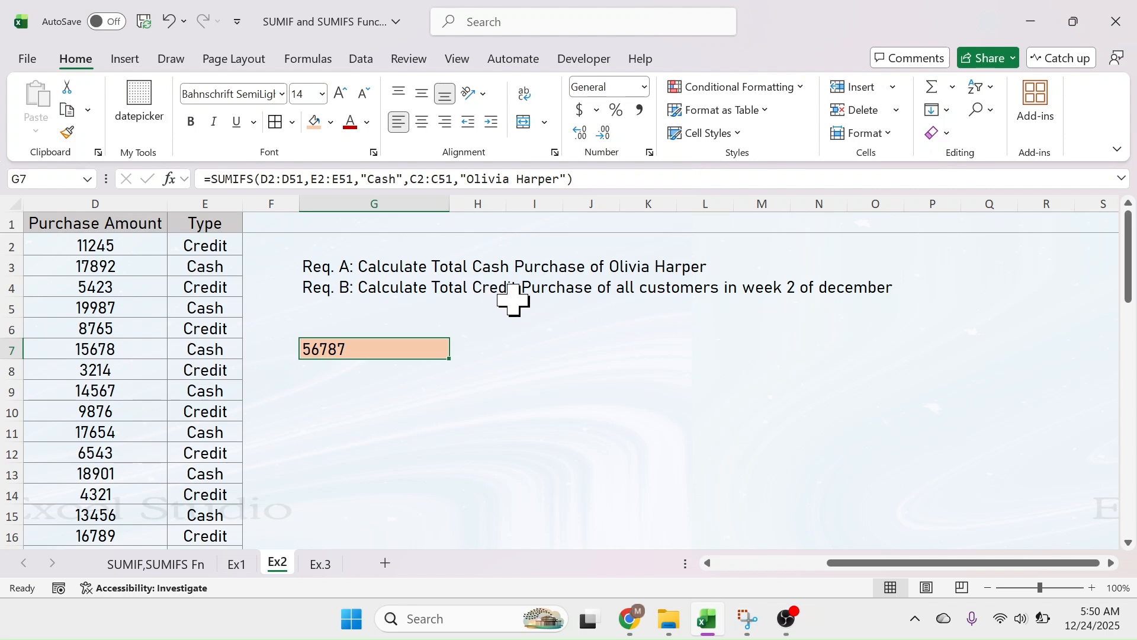
{"action": "left_click_drag", "start_coordinate": [901, 563], "coordinate": [790, 566]}
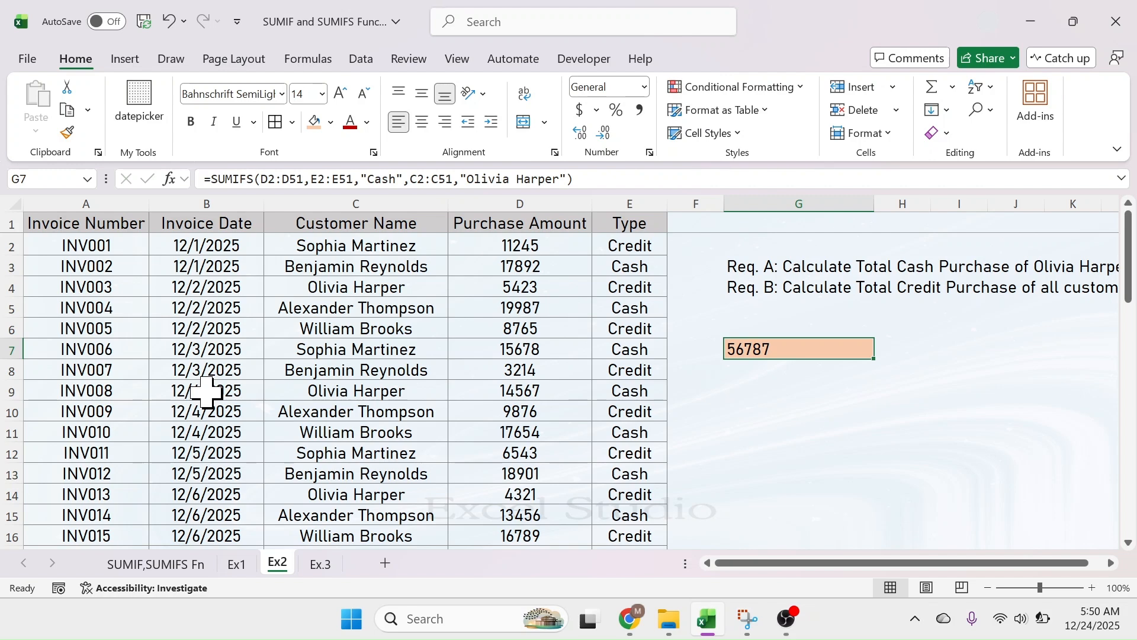
{"action": "left_click", "coordinate": [815, 414]}
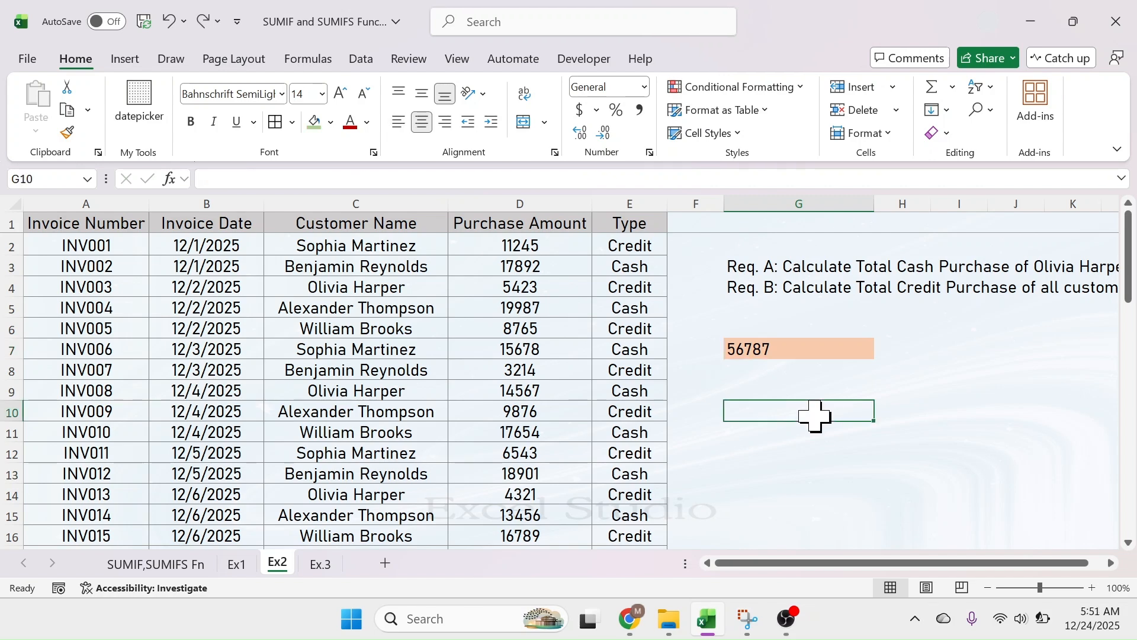
{"action": "left_click", "coordinate": [315, 122]}
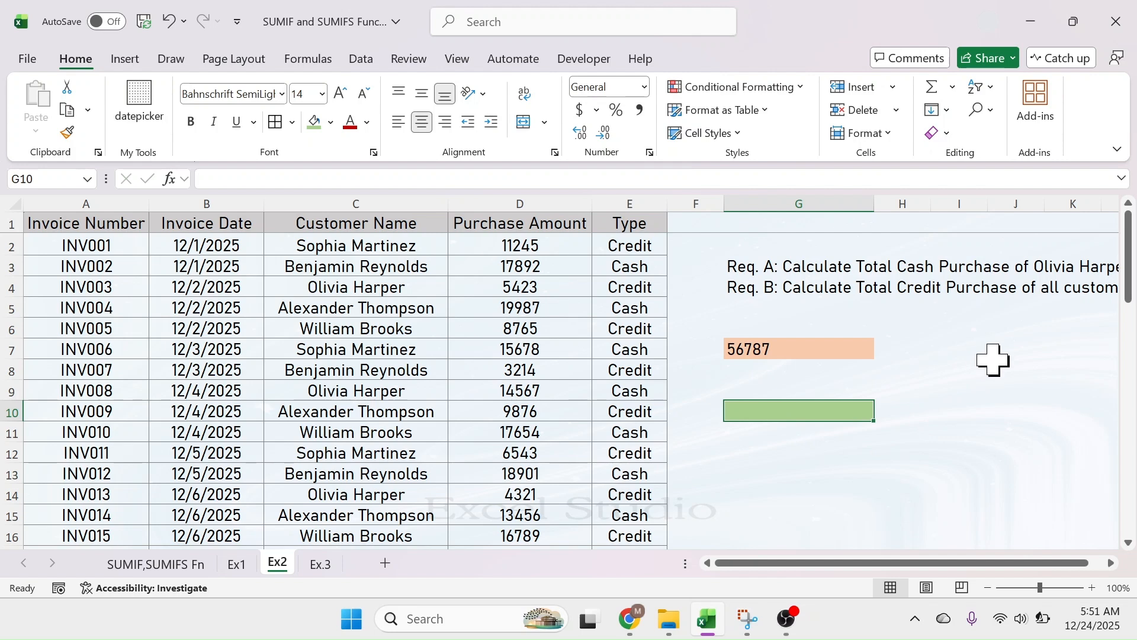
Step: Start a SUMIFS formula in G10 with the purchase amounts D3:D51 as the sum range
{"action": "scroll", "coordinate": [1054, 505], "scroll_direction": "down", "scroll_amount": 1}
{"action": "type", "text": "=SU"}
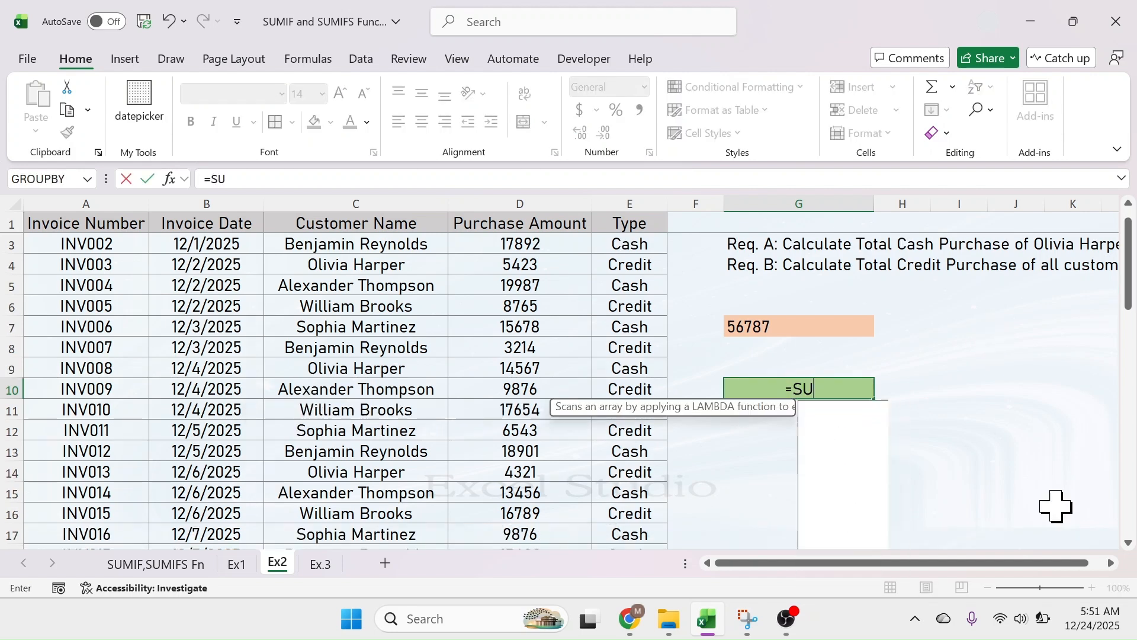
{"action": "type", "text": "MIFS("}
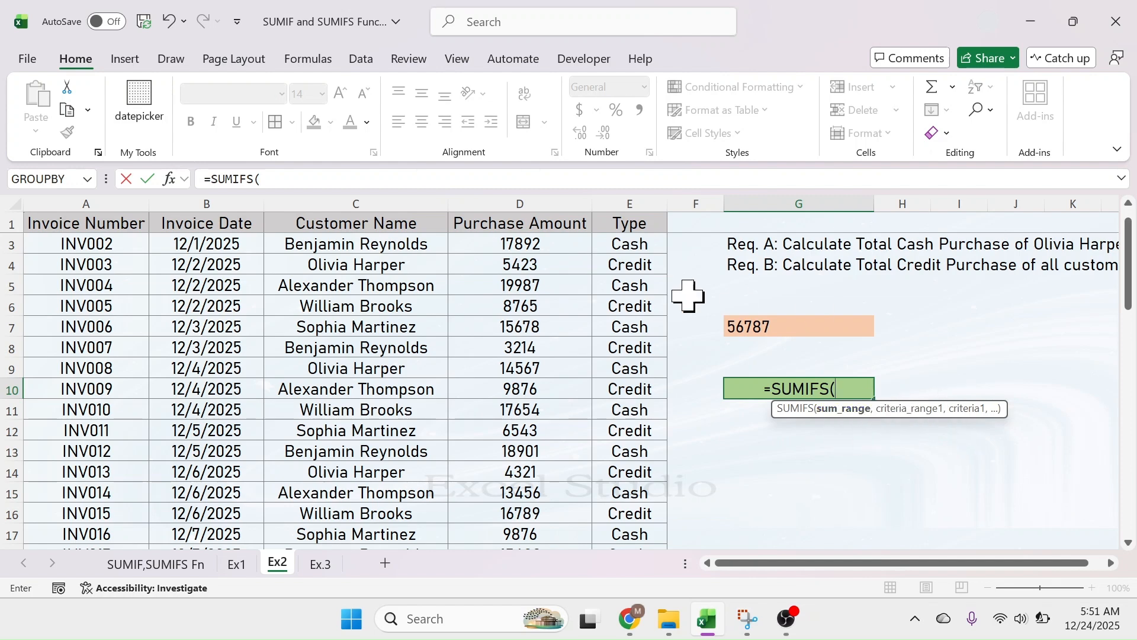
{"action": "left_click", "coordinate": [548, 245]}
{"action": "key", "text": "shift+Down"}
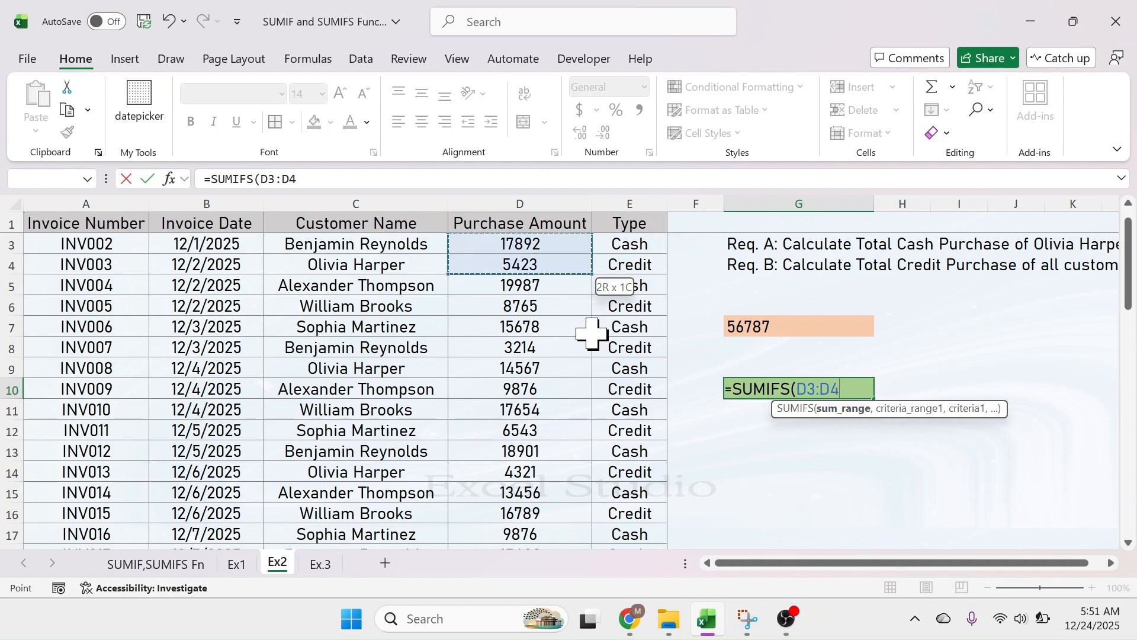
{"action": "key", "text": "ctrl+shift+Down"}
{"action": "key", "text": "ctrl+BackSpace"}
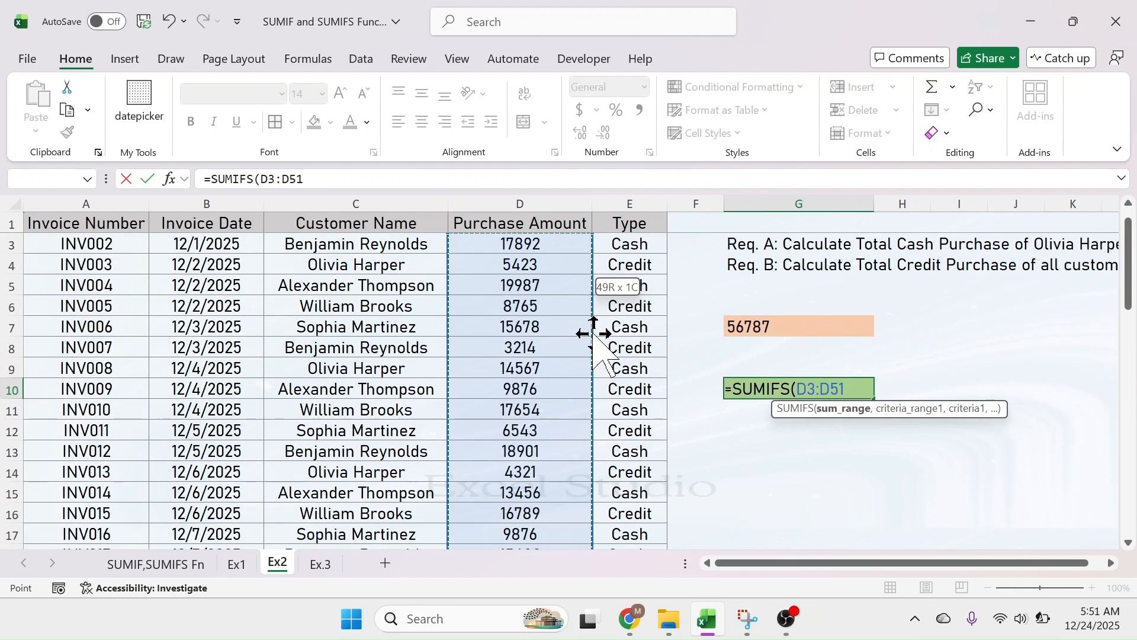
{"action": "type", "text": ","}
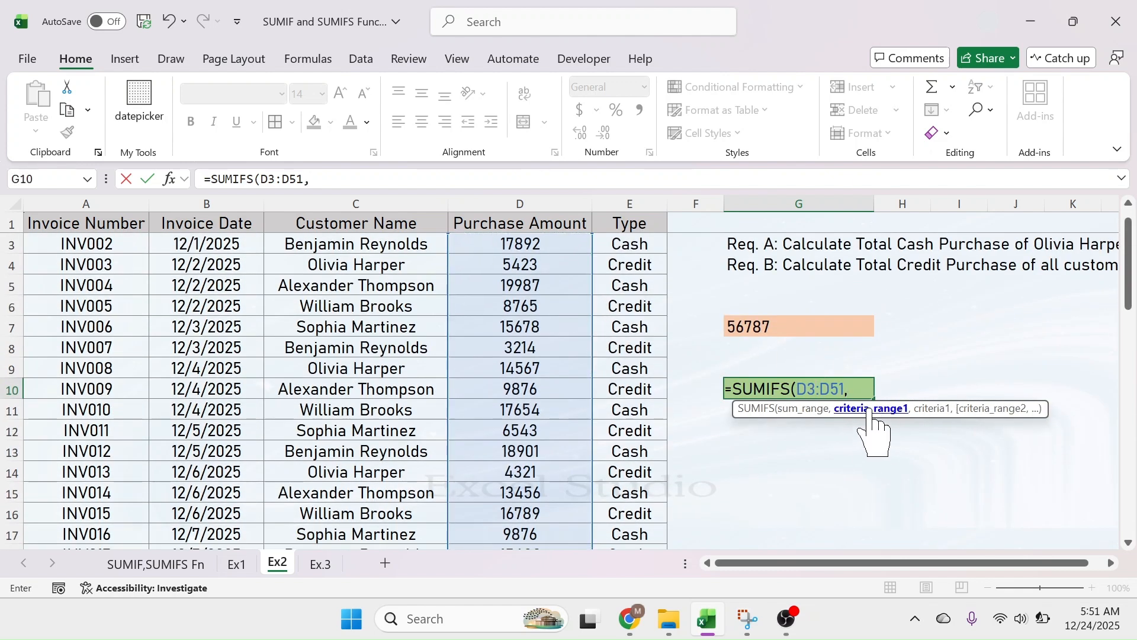
Step: Add the Type range E3:E51 to the G10 formula as the first criteria range
{"action": "left_click", "coordinate": [646, 244]}
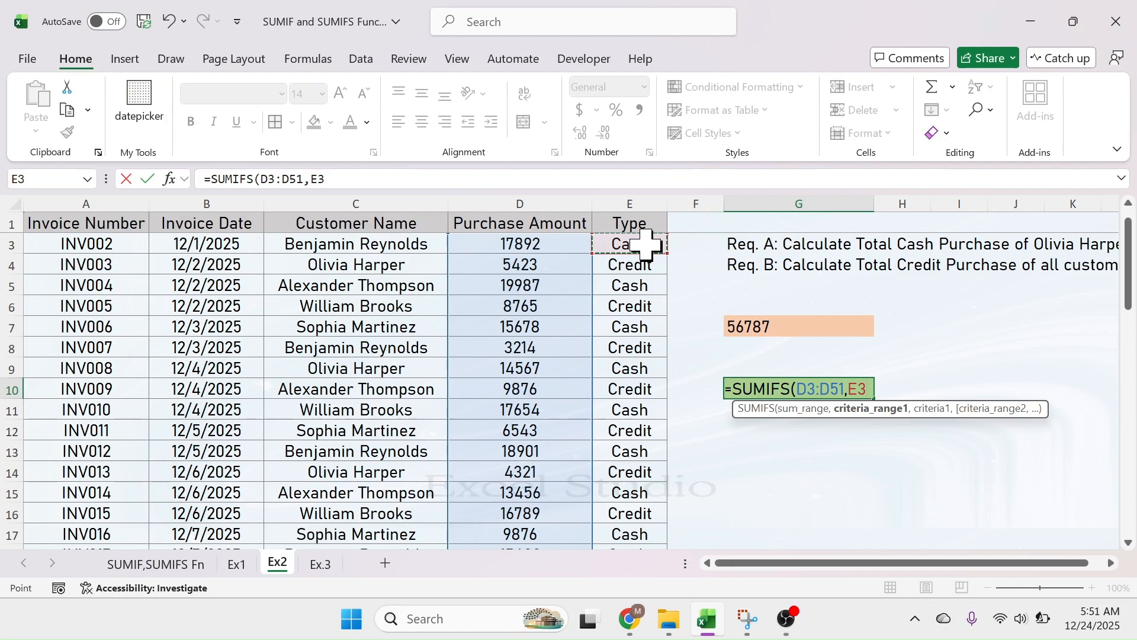
{"action": "key", "text": "shift+Down"}
{"action": "key", "text": "ctrl+shift+Down"}
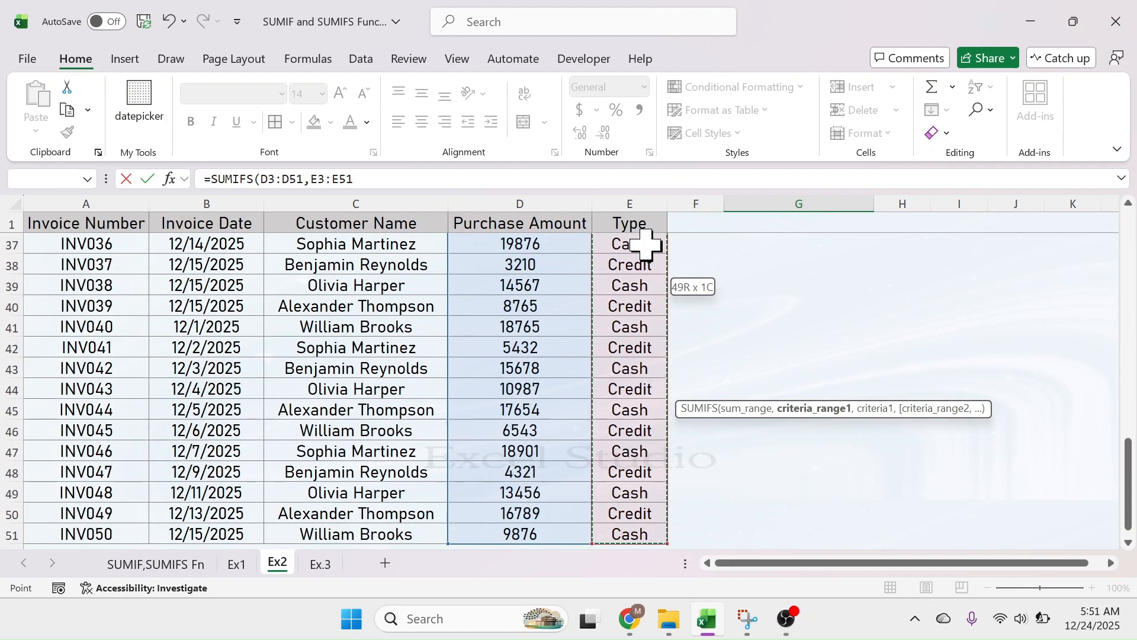
{"action": "key", "text": "ctrl+BackSpace"}
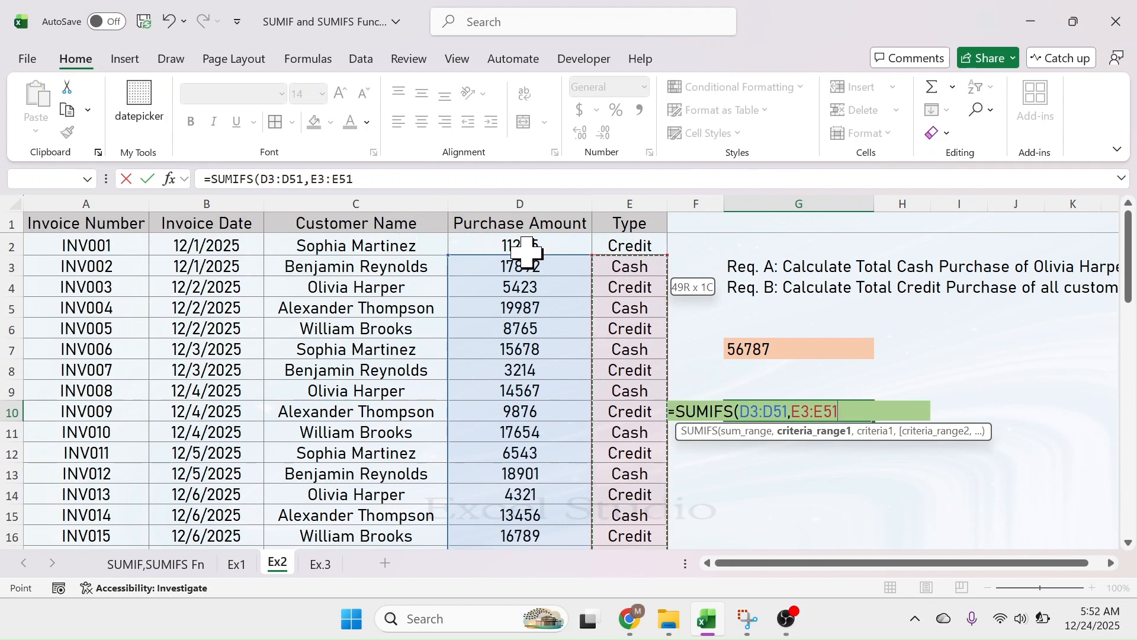
Step: Correct the ranges in the G10 formula so they start at row 2, as D2:D51 and E2:E51
{"action": "left_click", "coordinate": [757, 412]}
{"action": "key", "text": "BackSpace"}
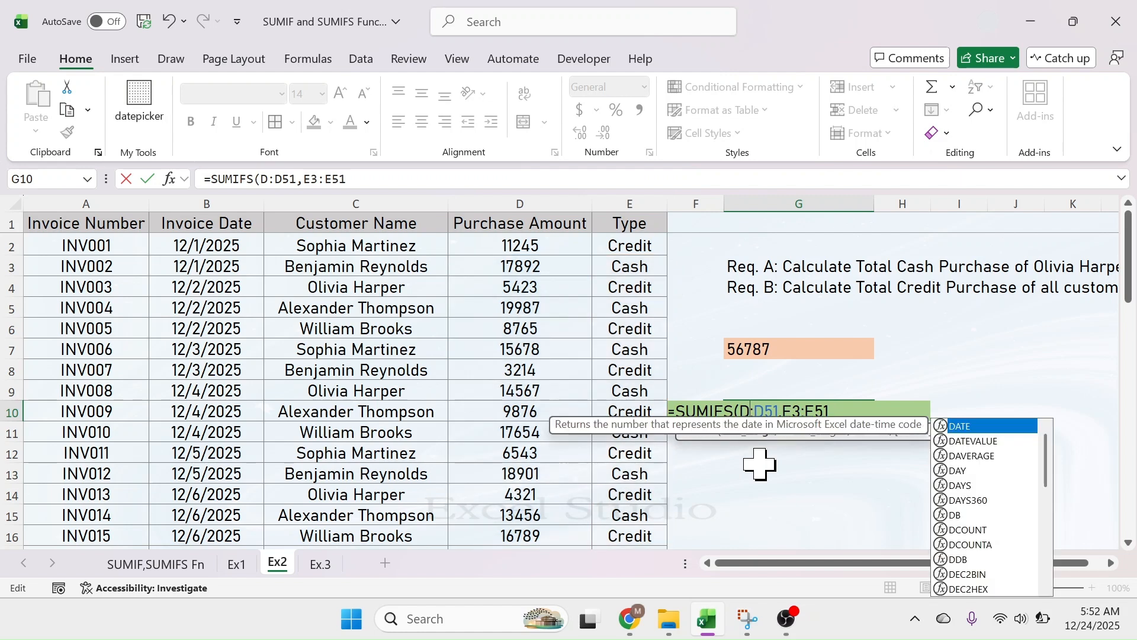
{"action": "type", "text": "2"}
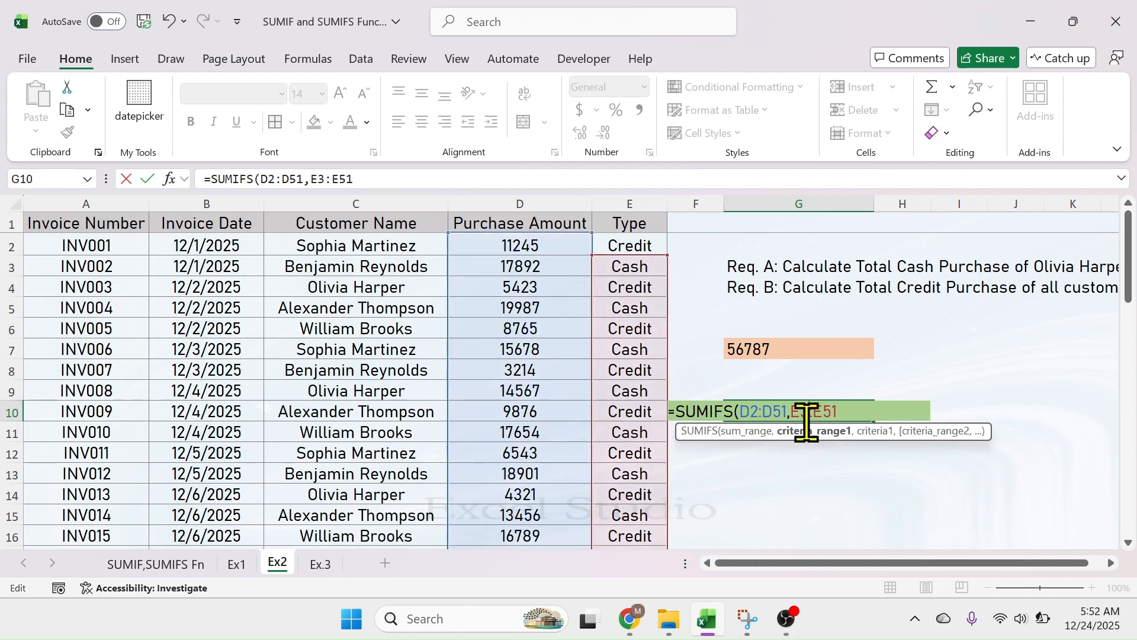
{"action": "key", "text": "Right"}
{"action": "key", "text": "Right"}
{"action": "key", "text": "Right"}
{"action": "key", "text": "Right"}
{"action": "key", "text": "Right"}
{"action": "key", "text": "Right"}
{"action": "key", "text": "Right"}
{"action": "key", "text": "BackSpace"}
{"action": "type", "text": "2:D51"}
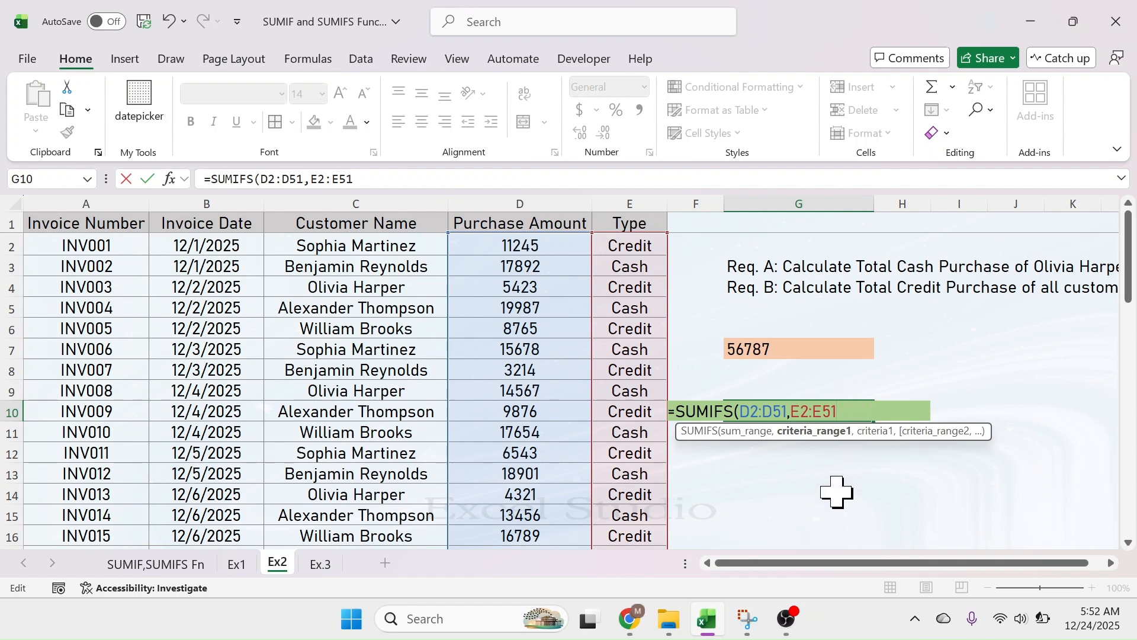
Step: Enter "Credit" as the first criterion in G10 and add the Invoice Date range B2:B51 as the second criteria range
{"action": "type", "text": ","}
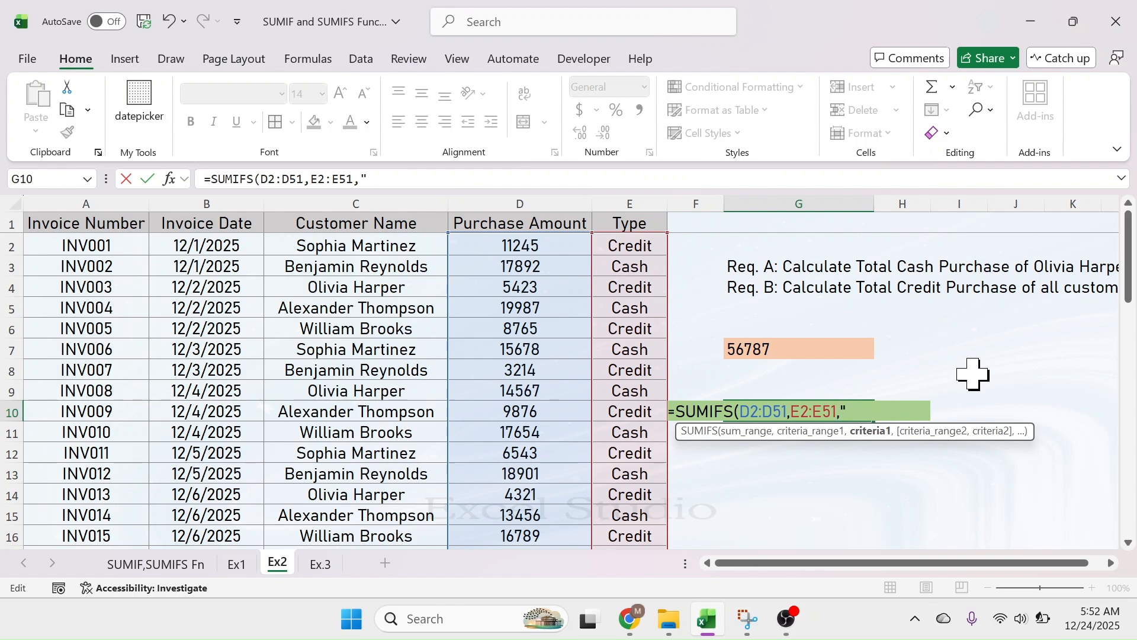
{"action": "type", "text": "Credit\","}
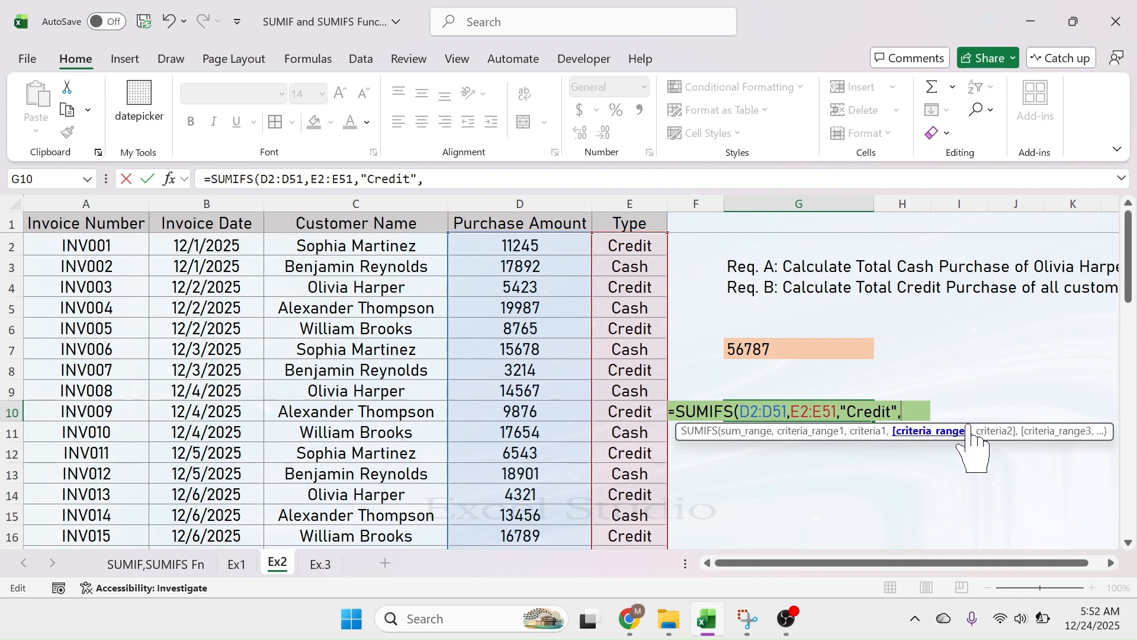
{"action": "left_click", "coordinate": [210, 245]}
{"action": "key", "text": "ctrl+shift+Down"}
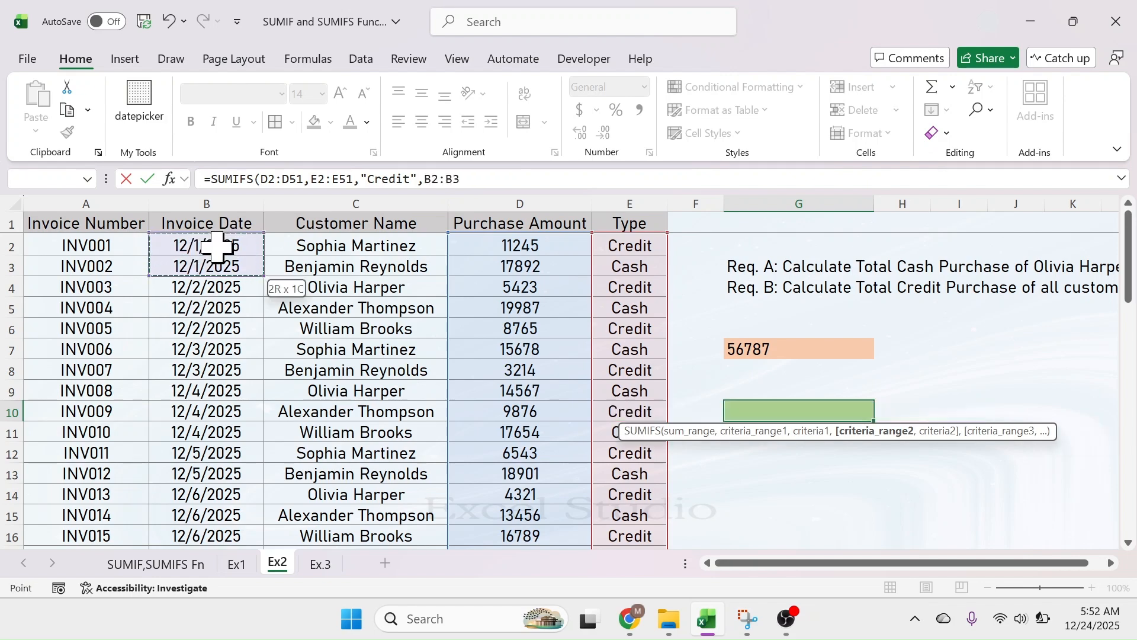
{"action": "scroll", "coordinate": [216, 246], "scroll_direction": "up", "scroll_amount": 11}
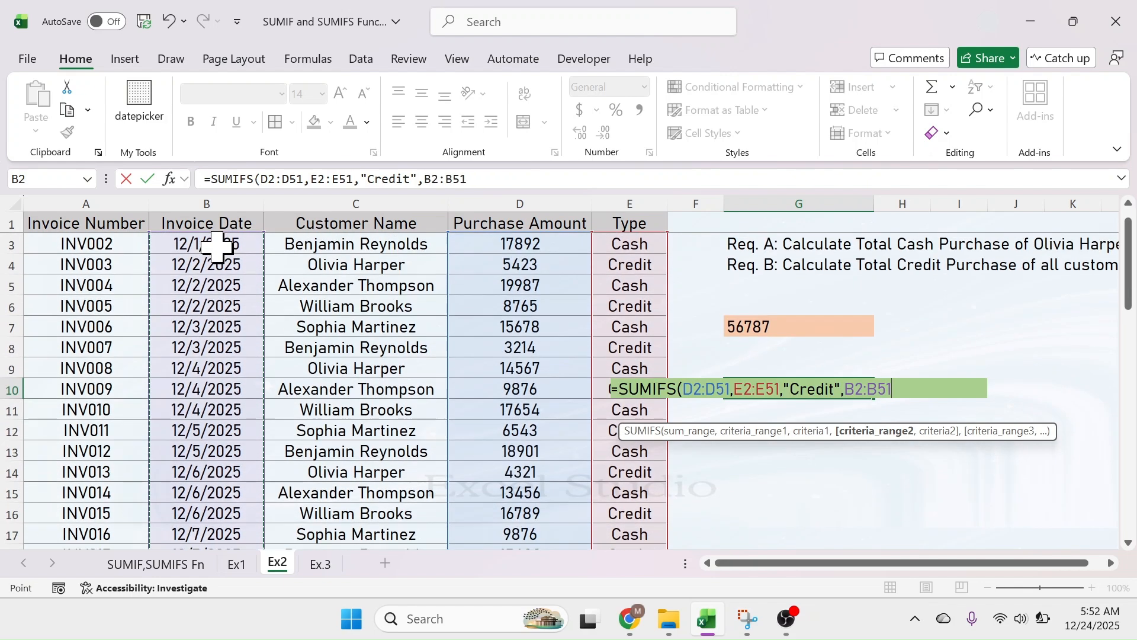
Step: Enter ">"&date(2025,12,7) as the criterion for the invoice date range in the G10 formula
{"action": "type", "text": ",\">"}
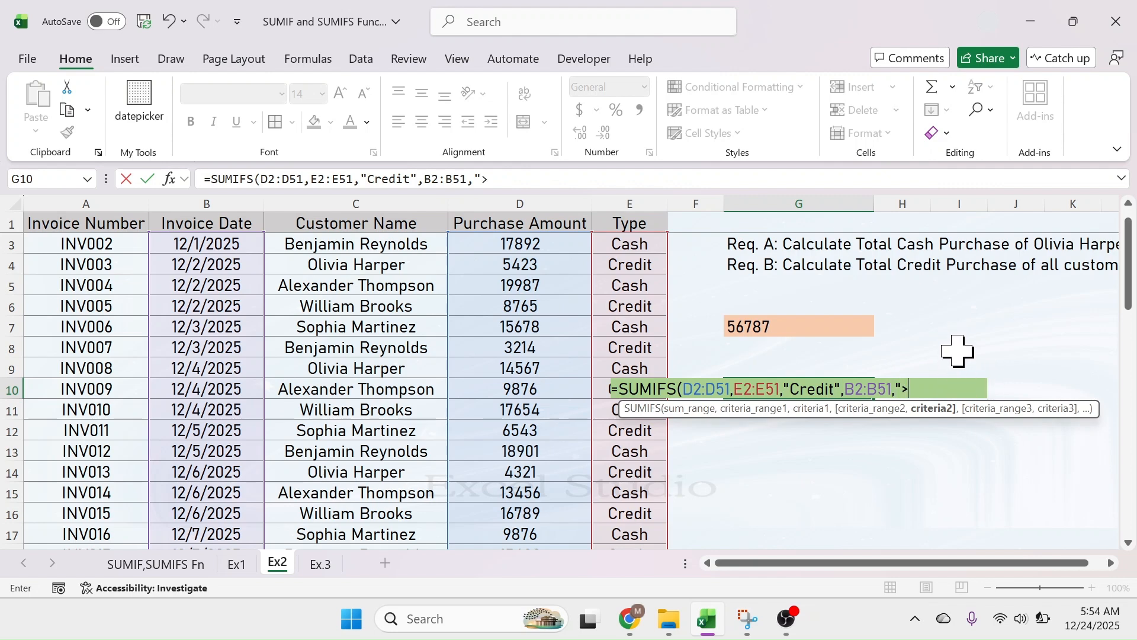
{"action": "type", "text": "\"&date"}
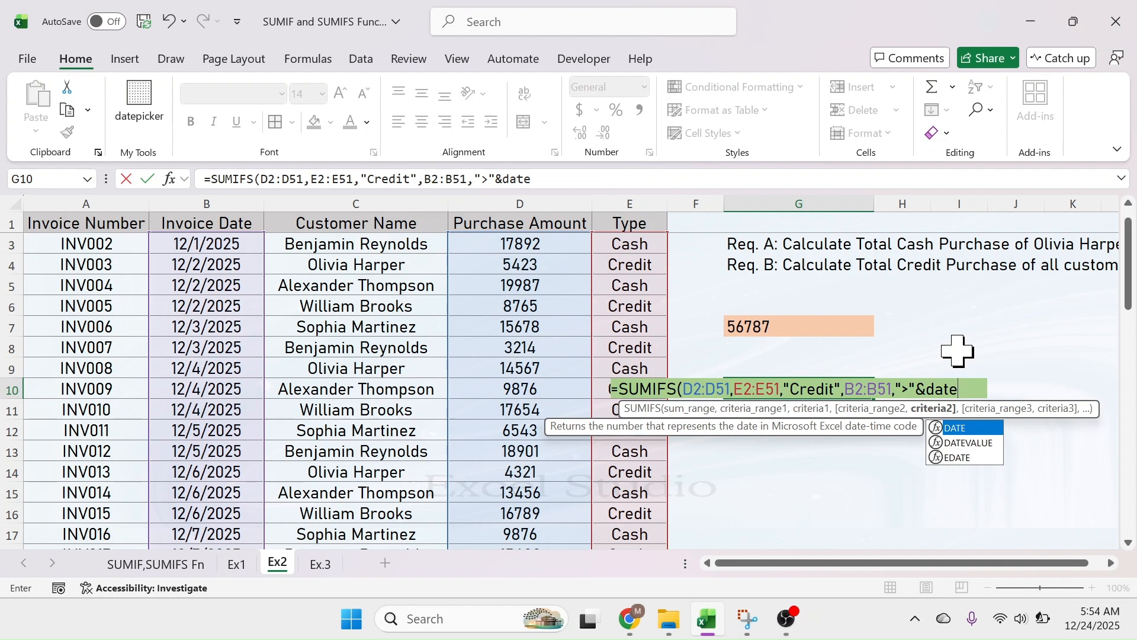
{"action": "type", "text": "("}
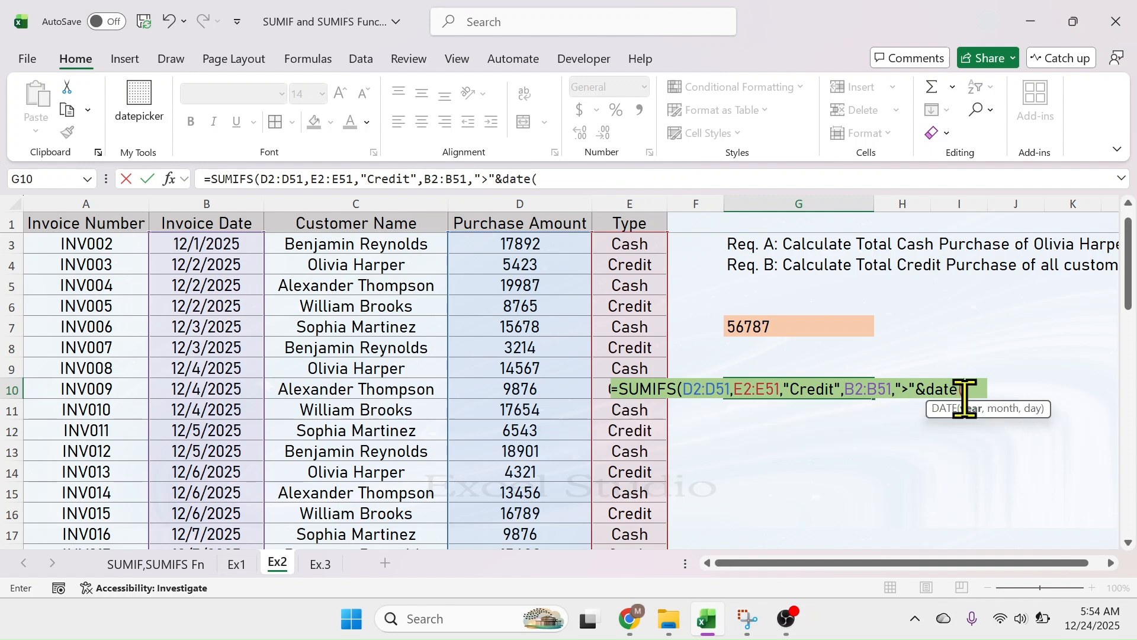
{"action": "type", "text": "2025,"}
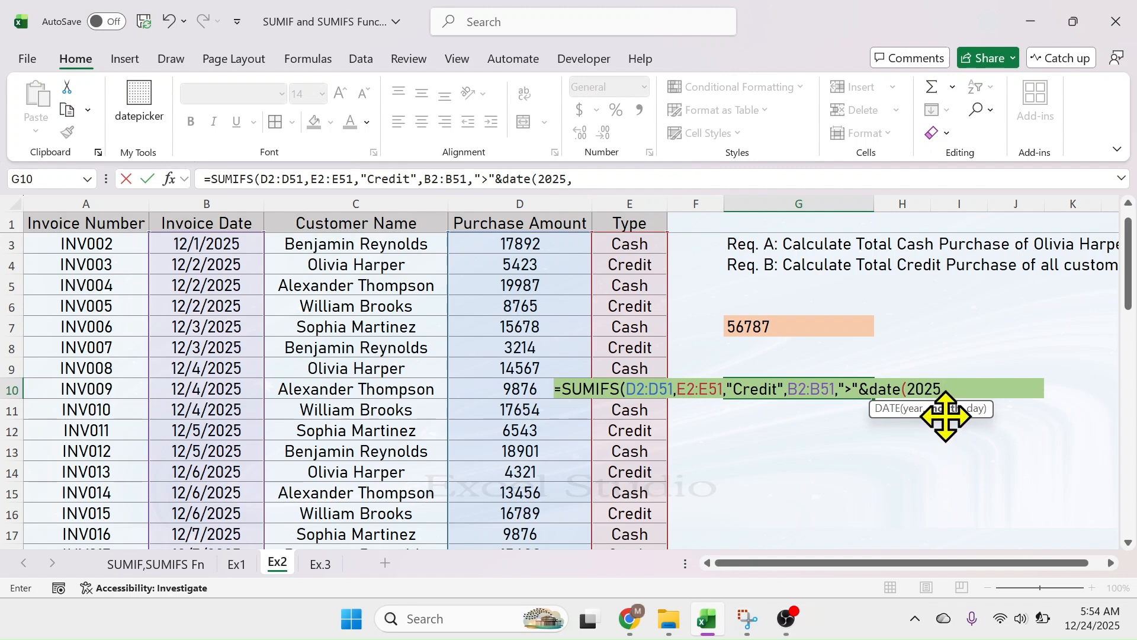
{"action": "type", "text": "1"}
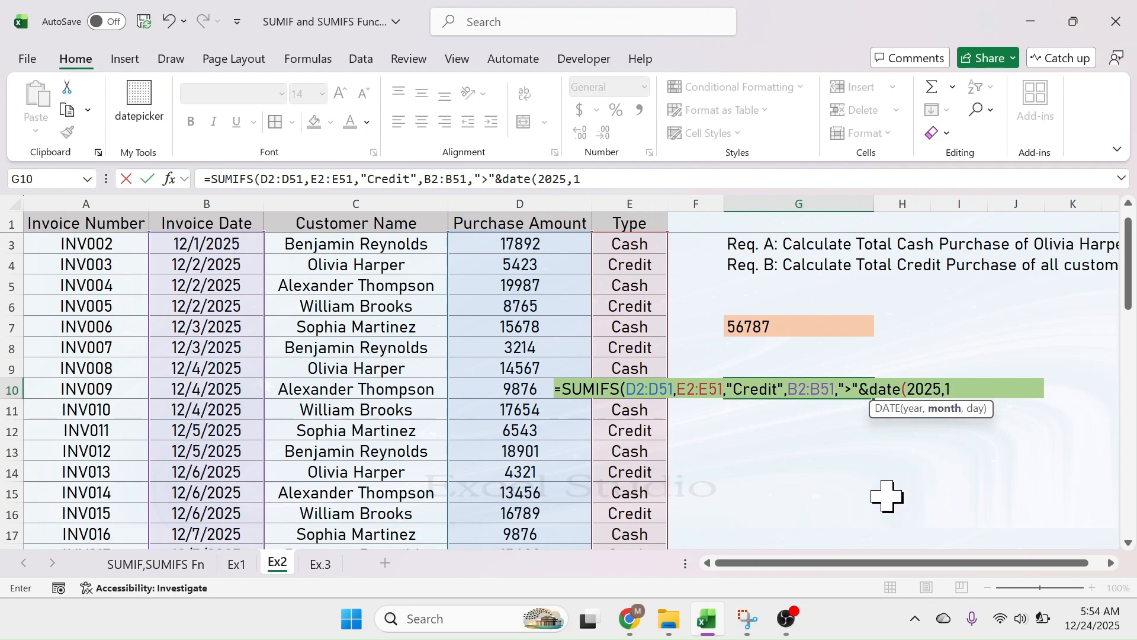
{"action": "type", "text": "2,"}
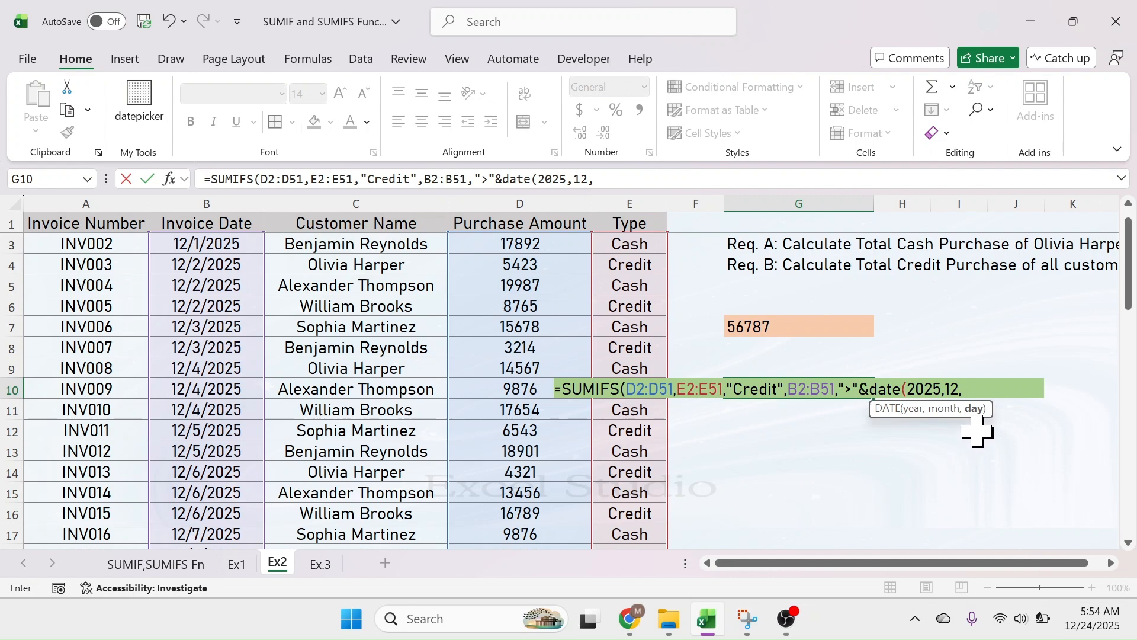
{"action": "type", "text": "7"}
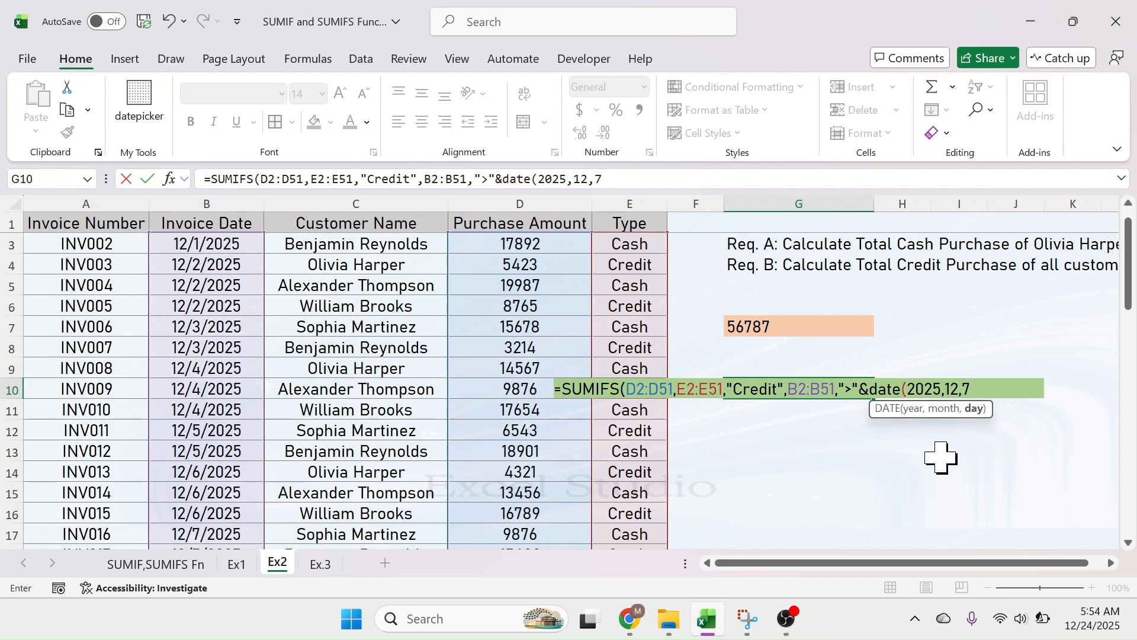
{"action": "type", "text": ")"}
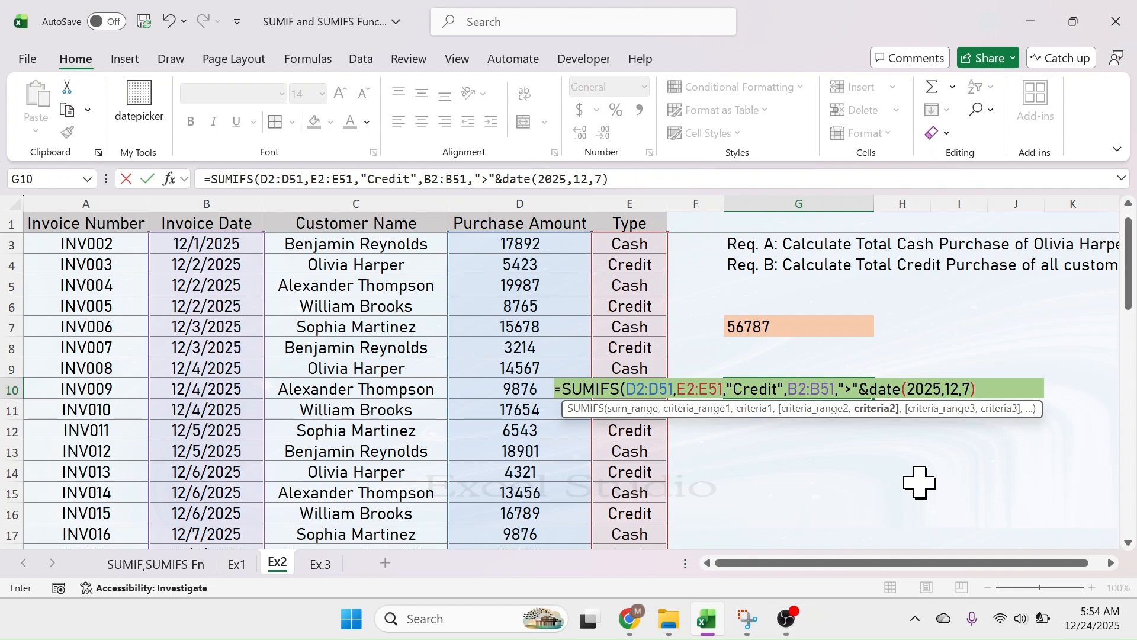
Step: Add the Invoice Date range B3:B51 to the G10 formula as the third criteria range
{"action": "type", "text": ","}
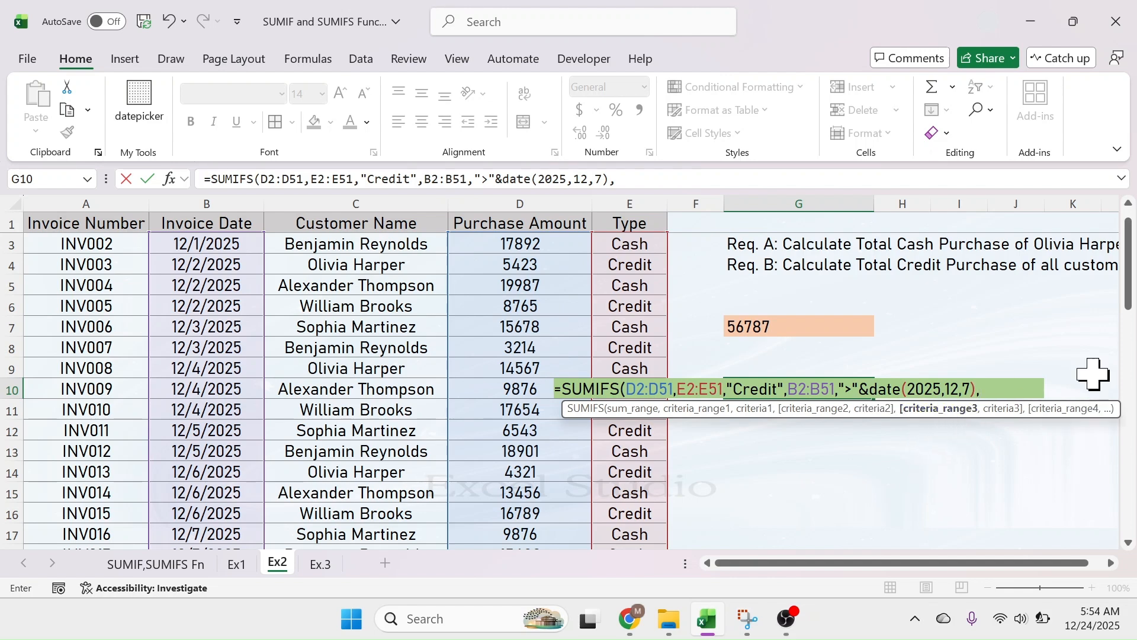
{"action": "left_click", "coordinate": [207, 244]}
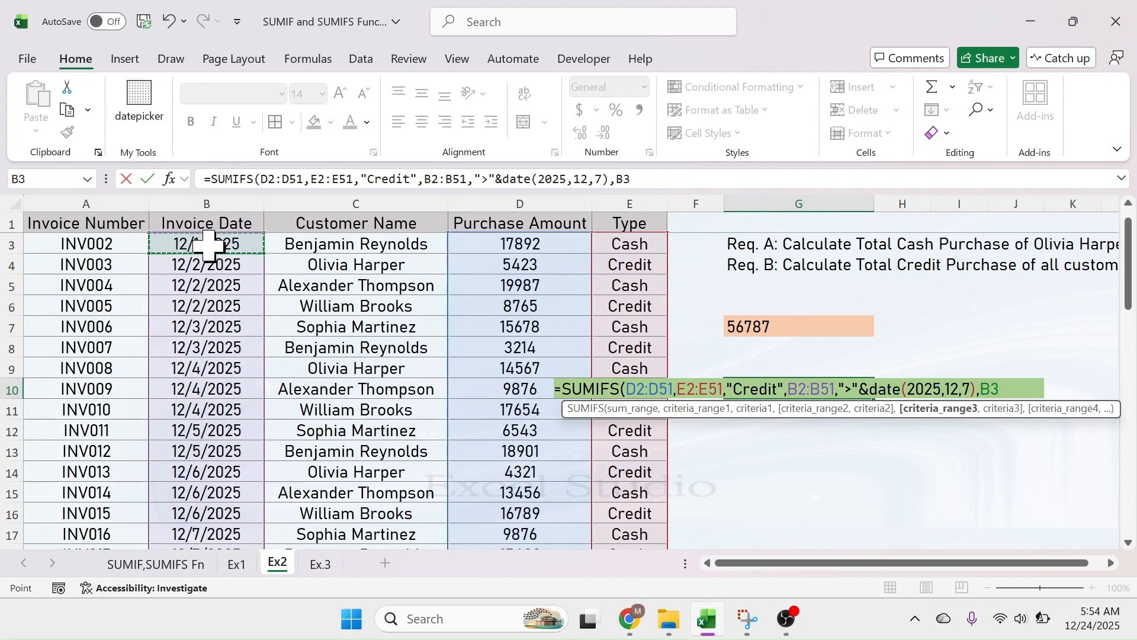
{"action": "key", "text": "shift+Down"}
{"action": "key", "text": "ctrl+shift+Down"}
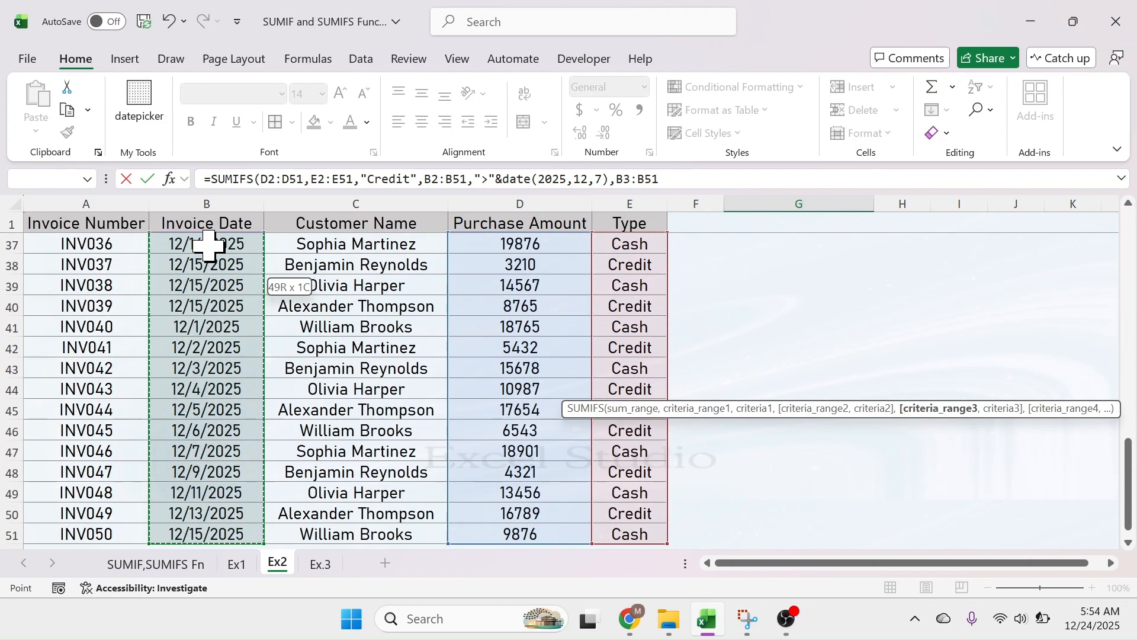
{"action": "type", "text": ","}
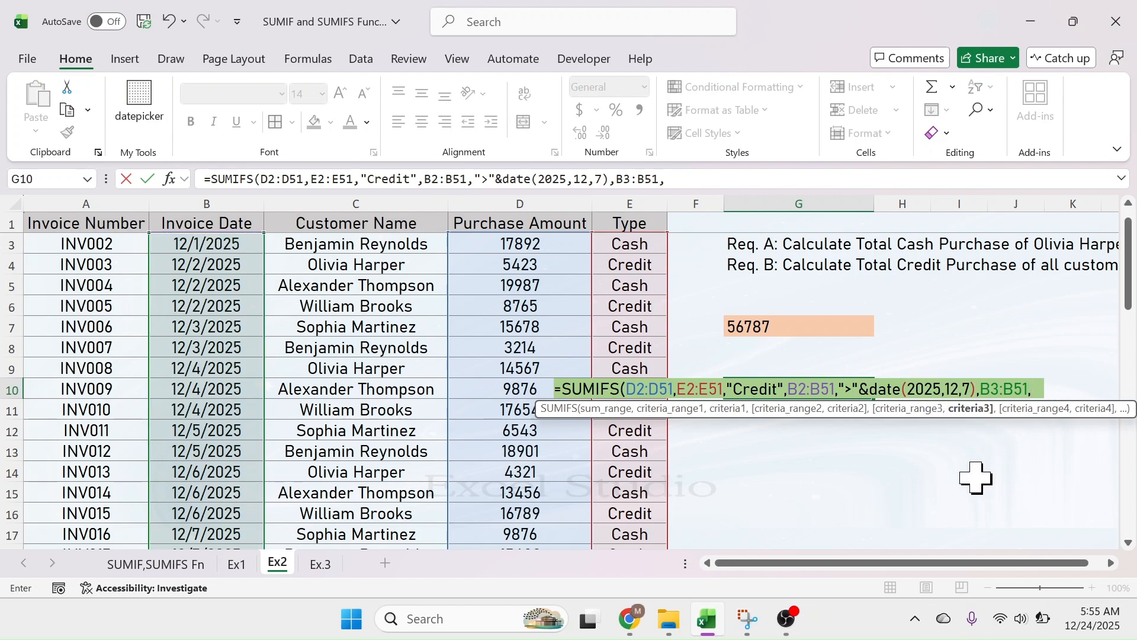
Step: Enter "<"&date(2025,12,15) as the third criterion in G10 and complete the SUMIFS formula
{"action": "type", "text": "\"<\""}
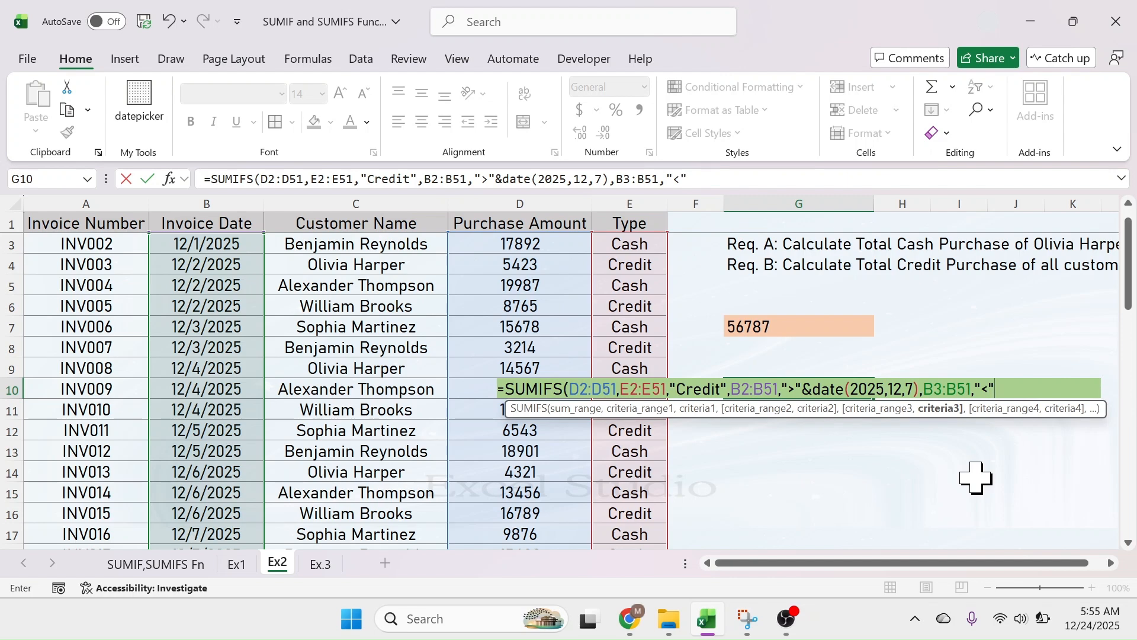
{"action": "type", "text": "&date"}
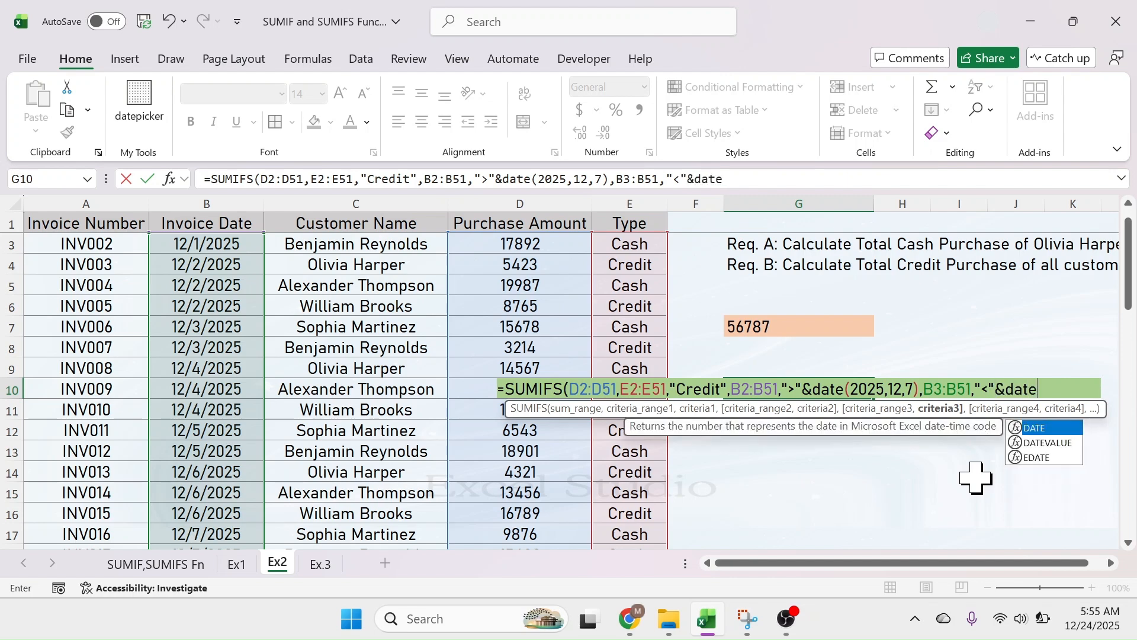
{"action": "type", "text": "("}
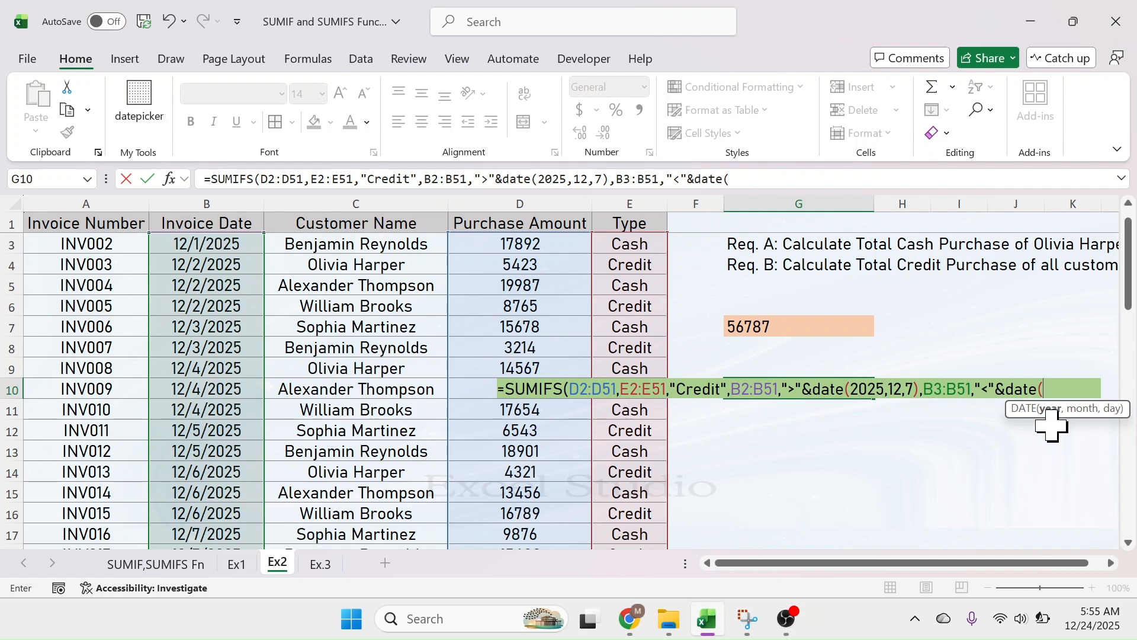
{"action": "type", "text": "2025"}
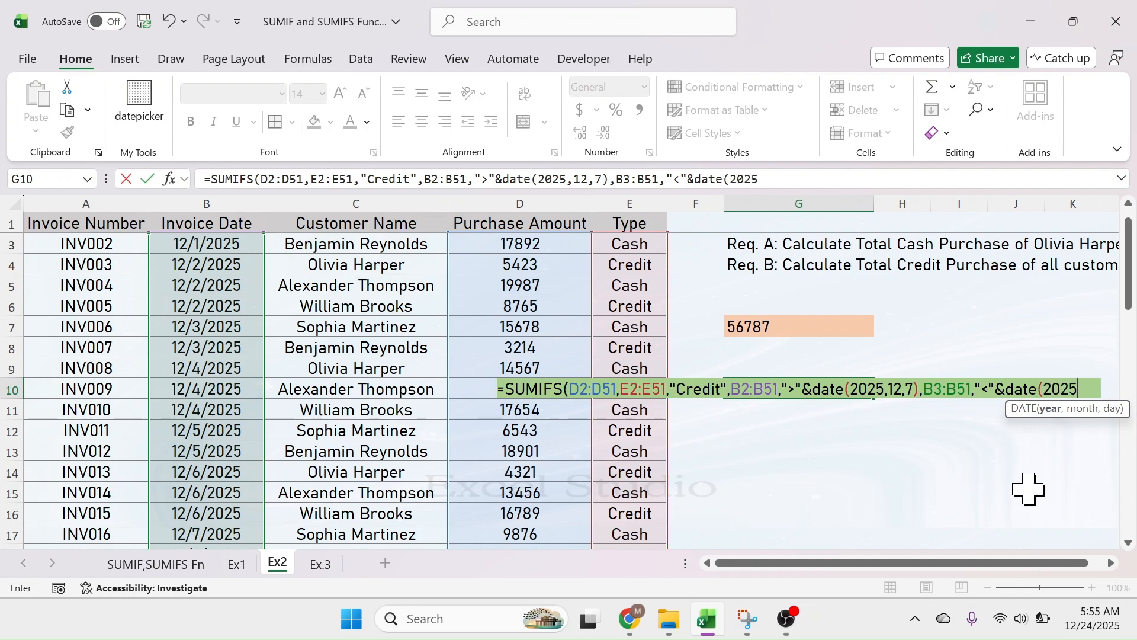
{"action": "type", "text": ",12,"}
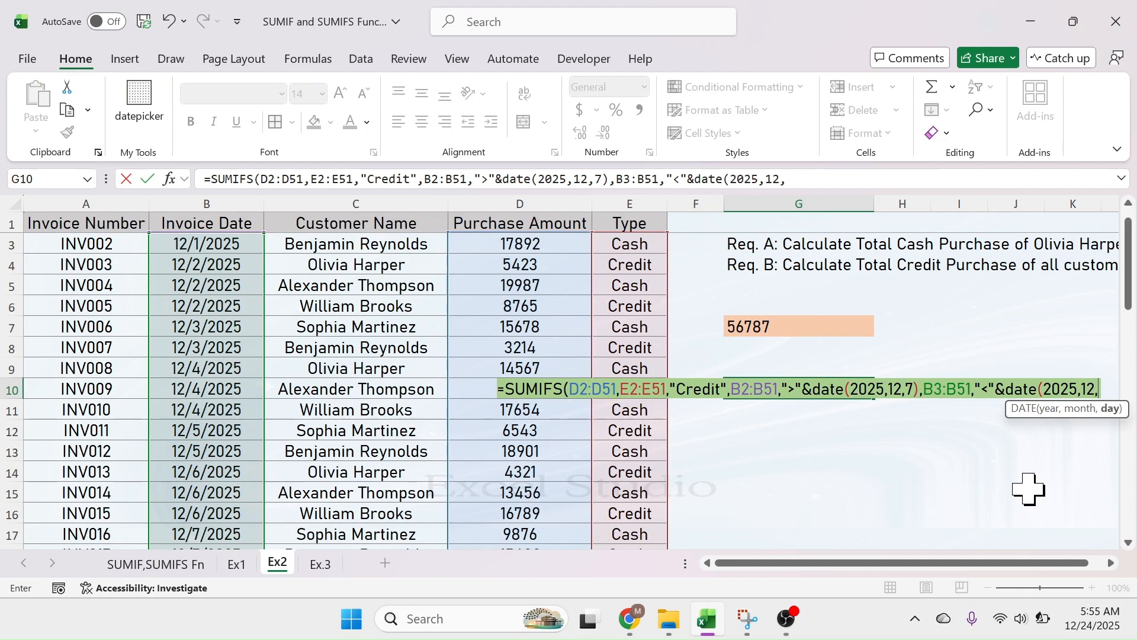
{"action": "type", "text": "15"}
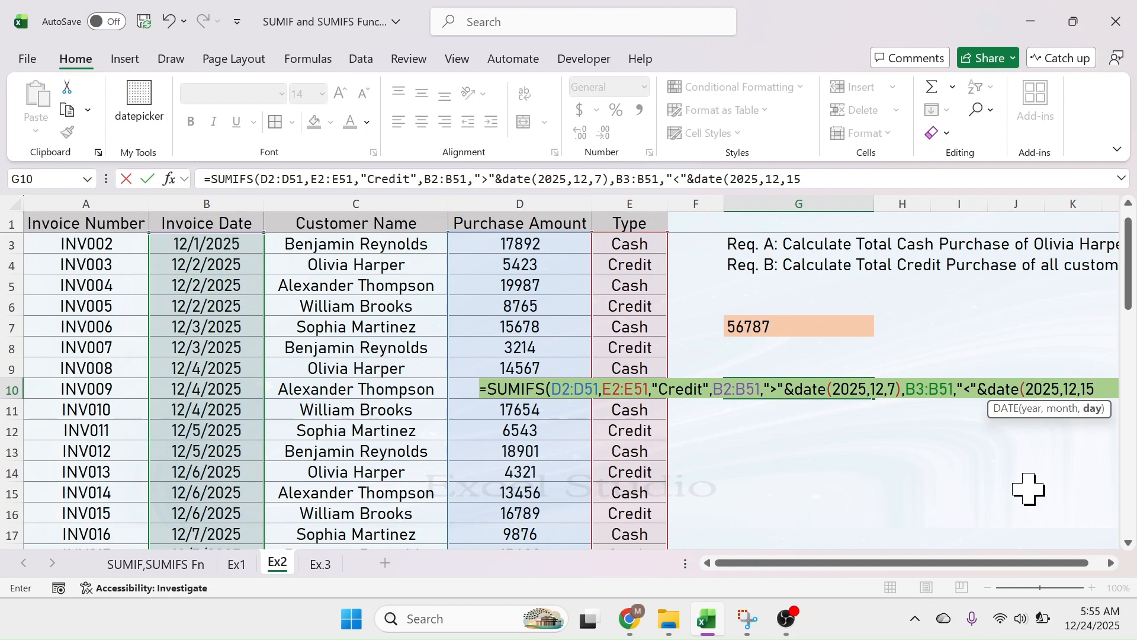
{"action": "type", "text": ")"}
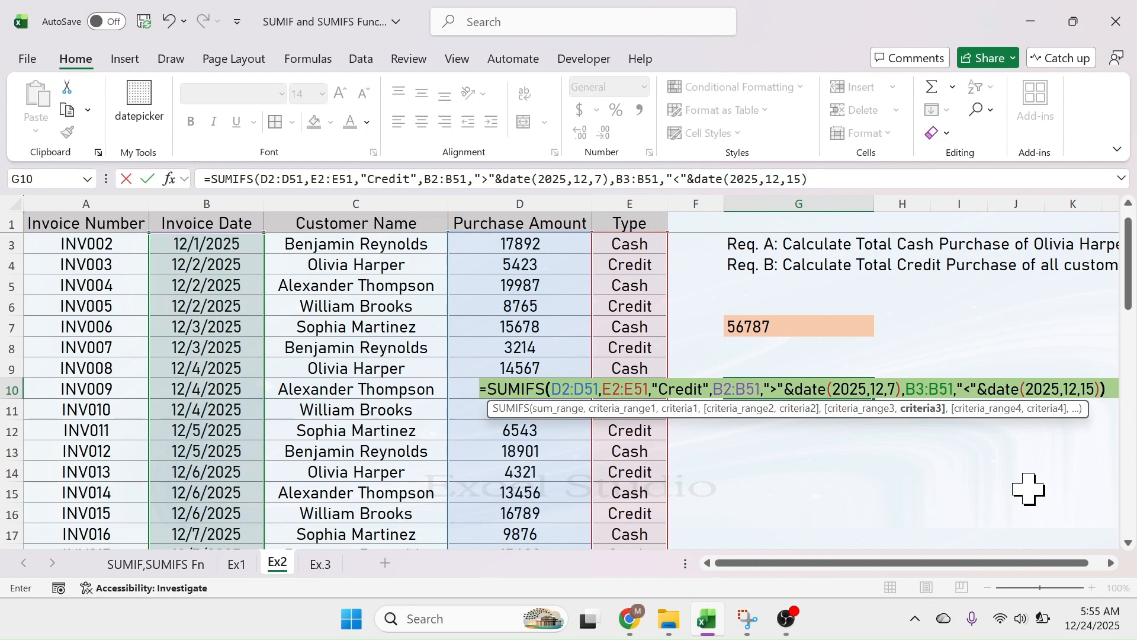
{"action": "type", "text": ")"}
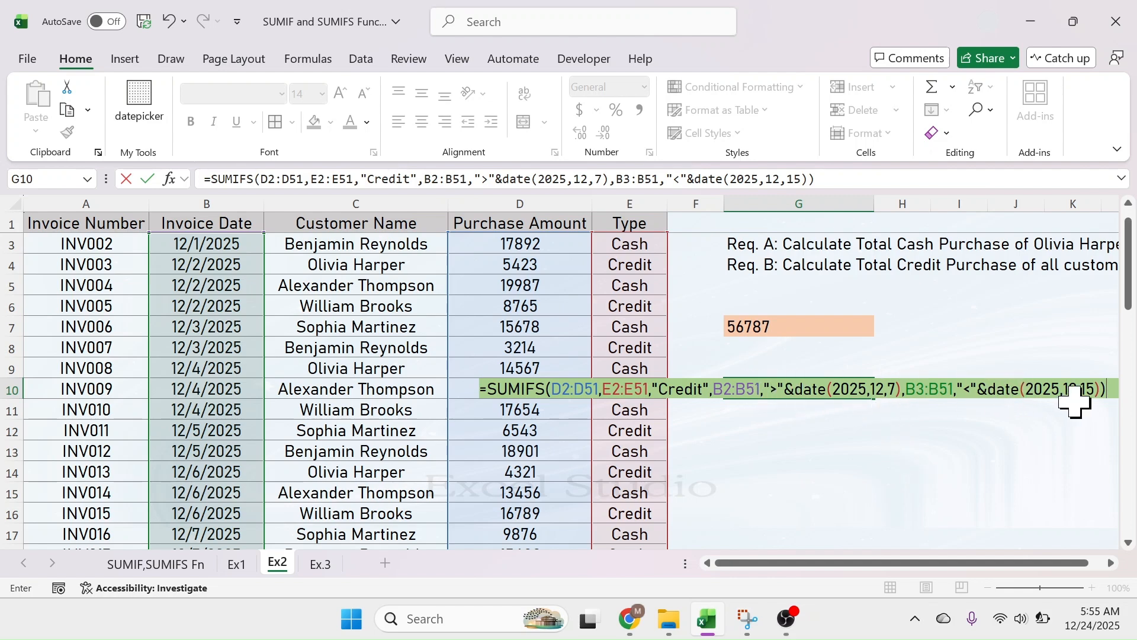
{"action": "key", "text": "Return"}
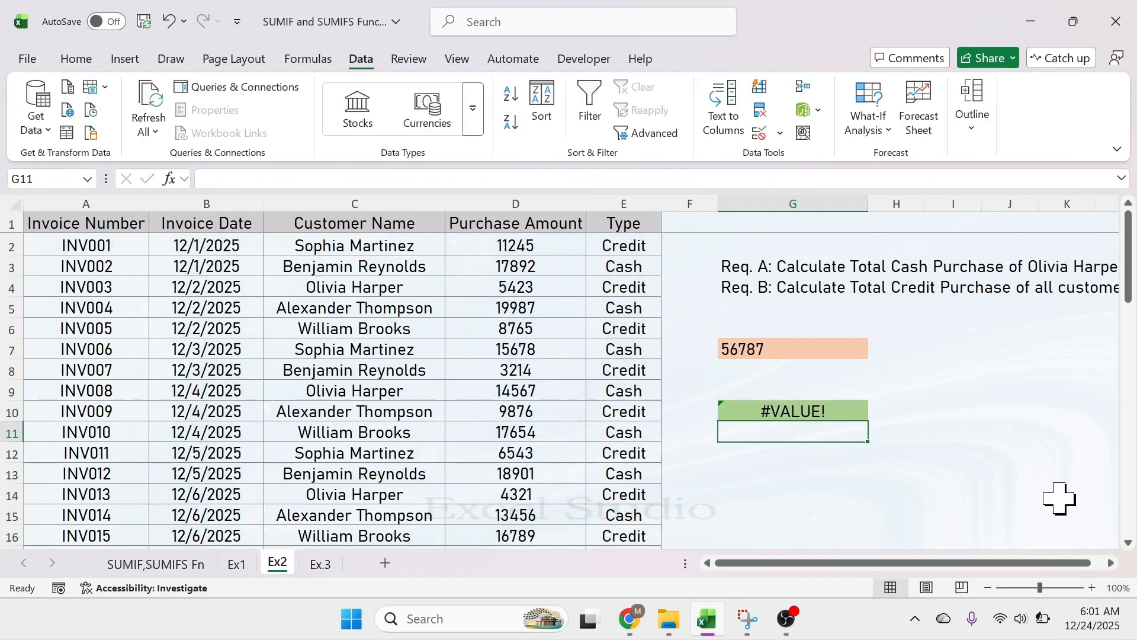
Step: Correct the third criteria range in the G10 formula so it starts at row 2, as B2:B51
{"action": "left_click", "coordinate": [824, 411]}
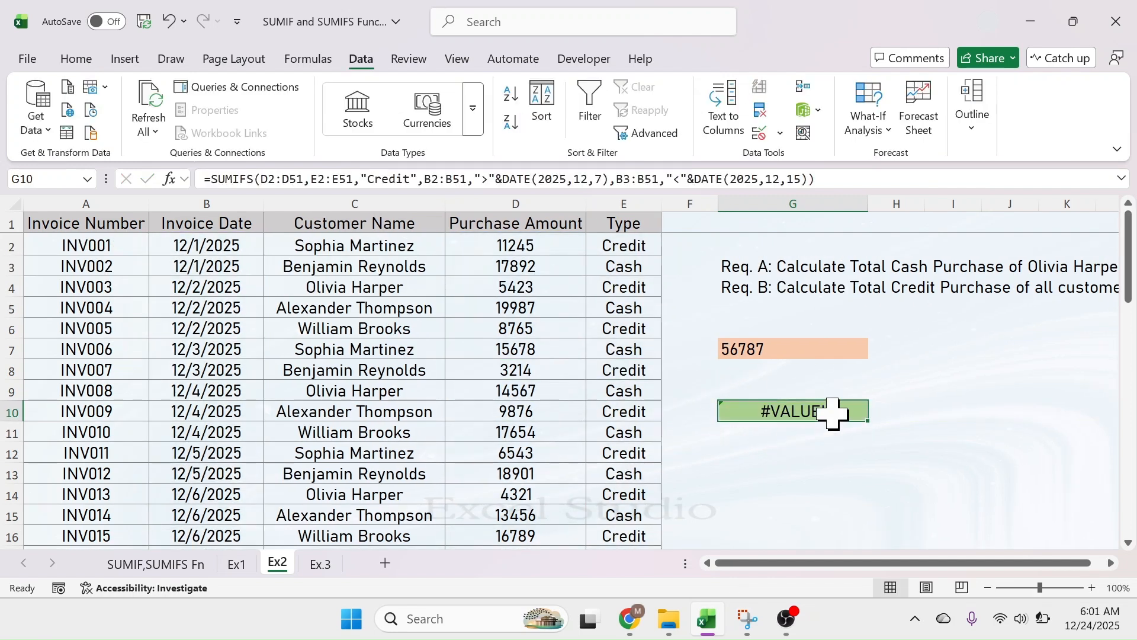
{"action": "left_click", "coordinate": [721, 423]}
{"action": "double_click", "coordinate": [835, 409]}
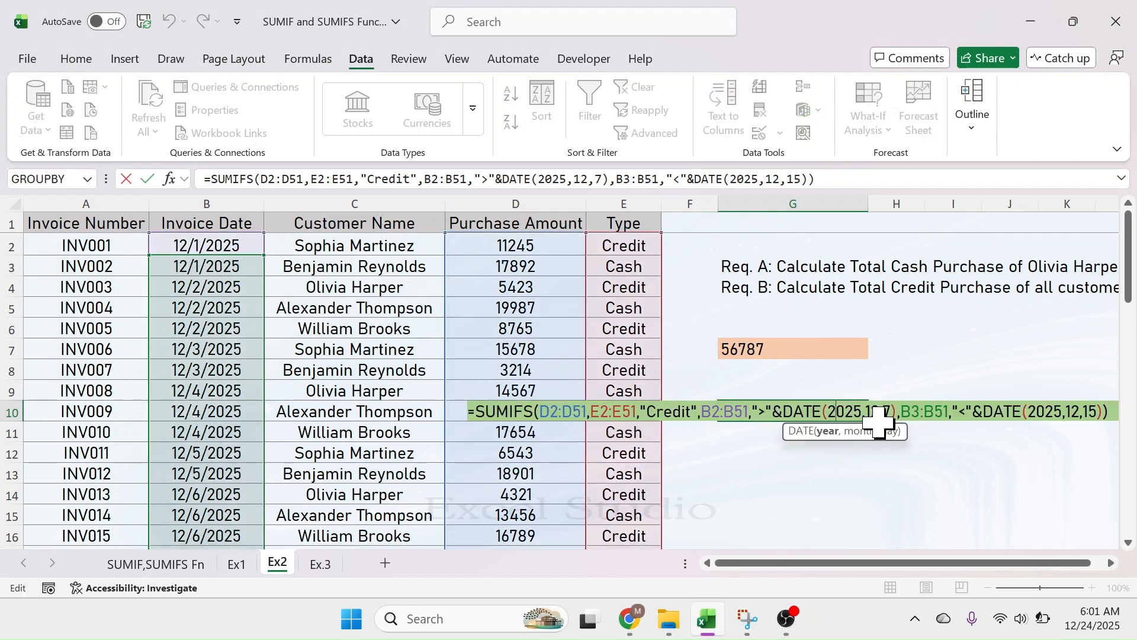
{"action": "left_click", "coordinate": [912, 411]}
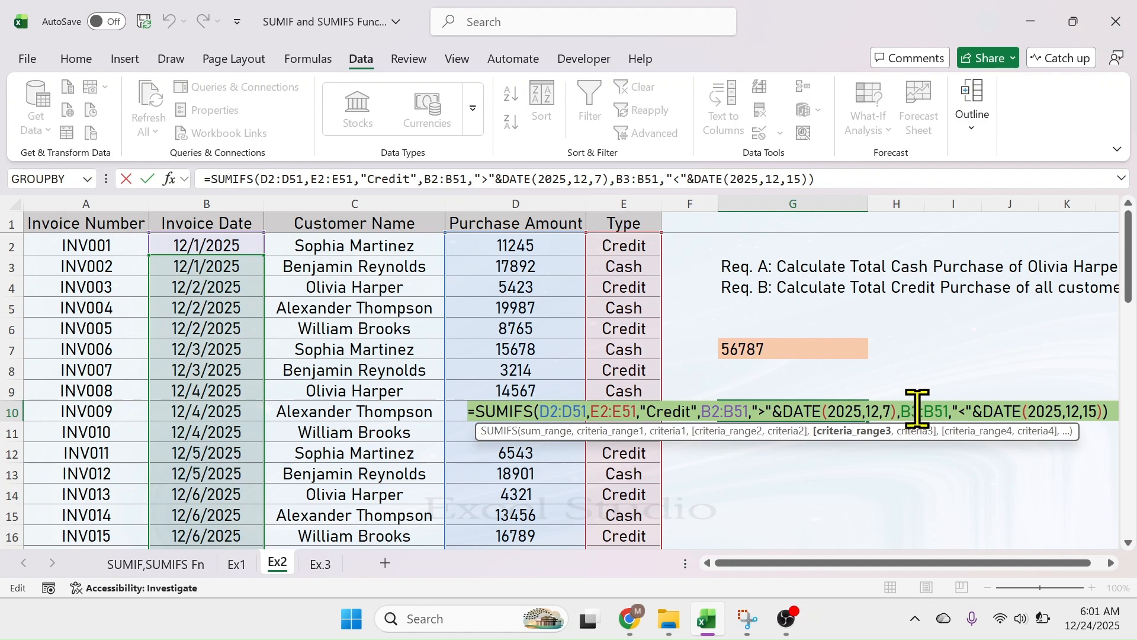
{"action": "key", "text": "BackSpace"}
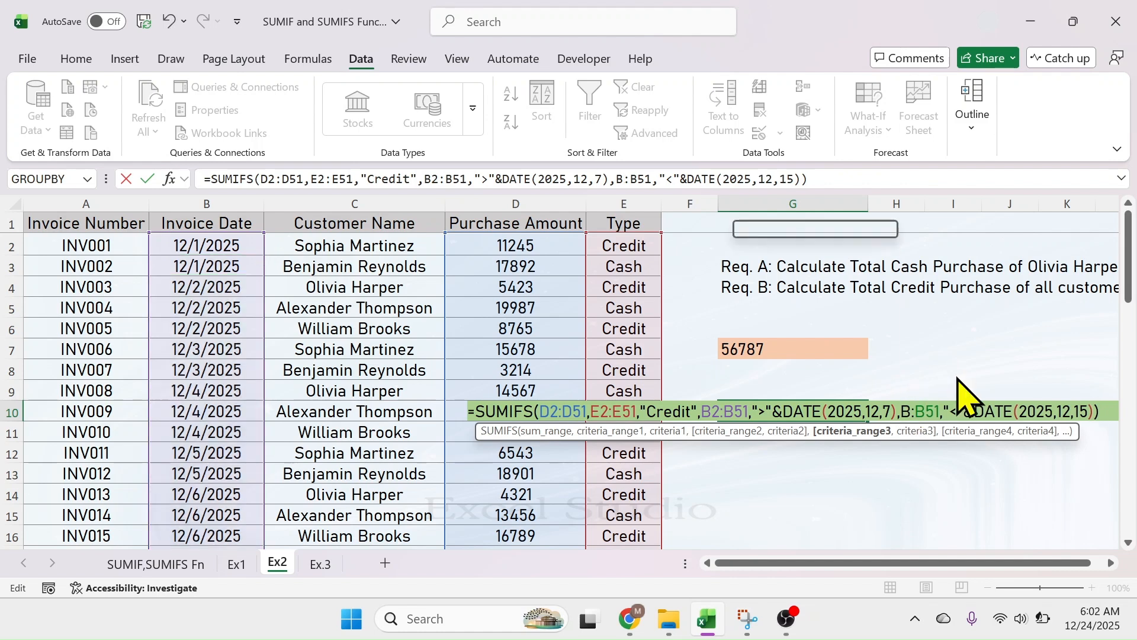
{"action": "type", "text": "2"}
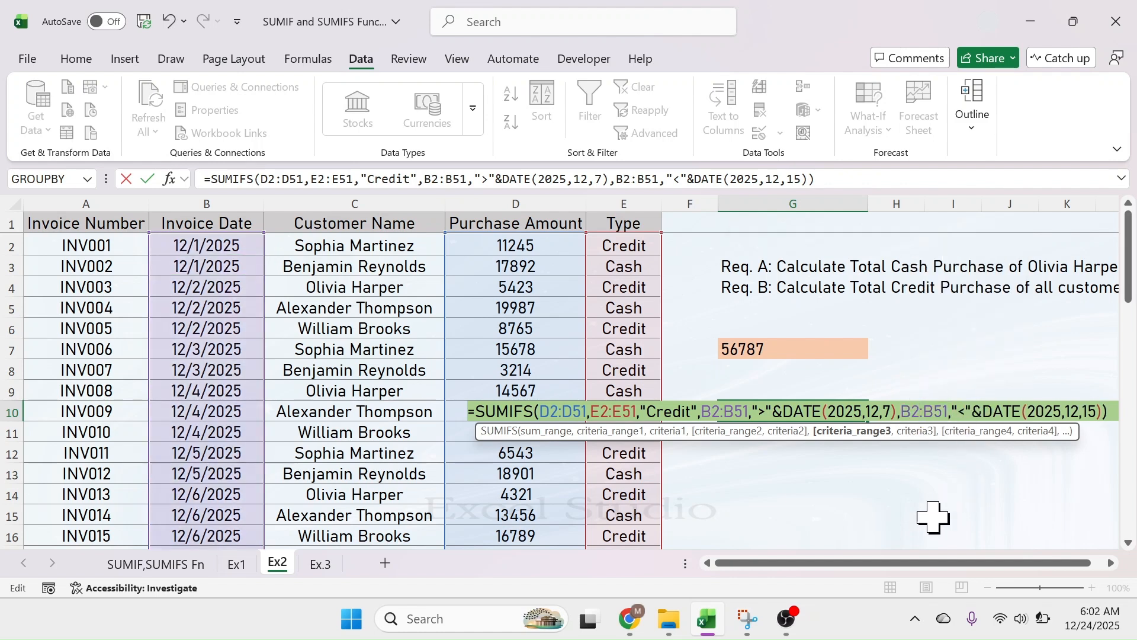
{"action": "key", "text": "Return"}
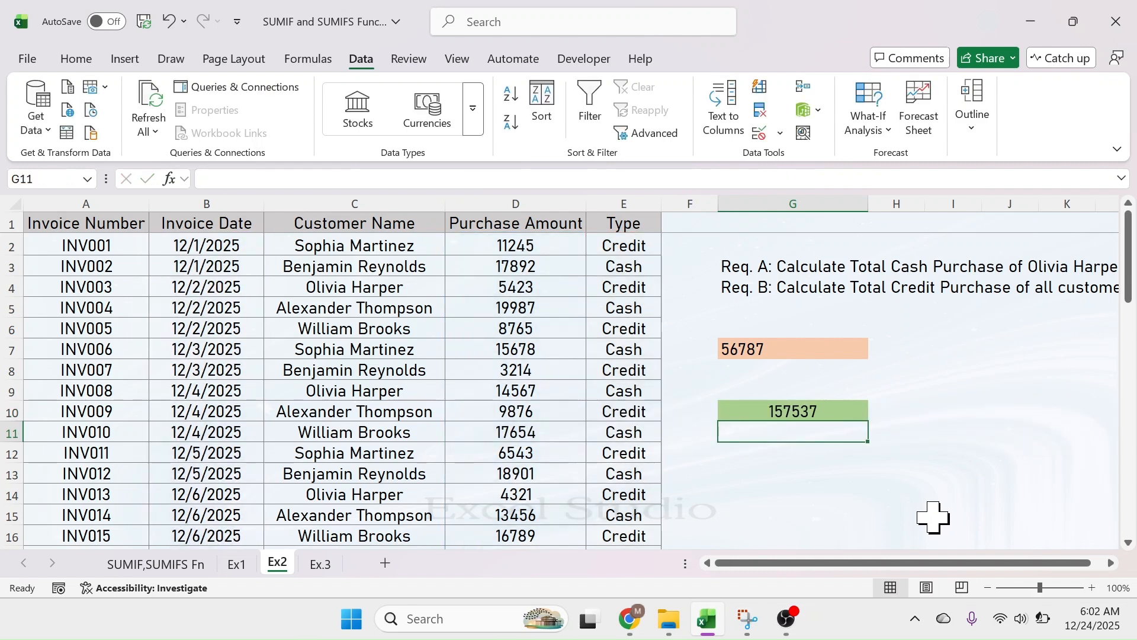
{"action": "left_click", "coordinate": [825, 412]}
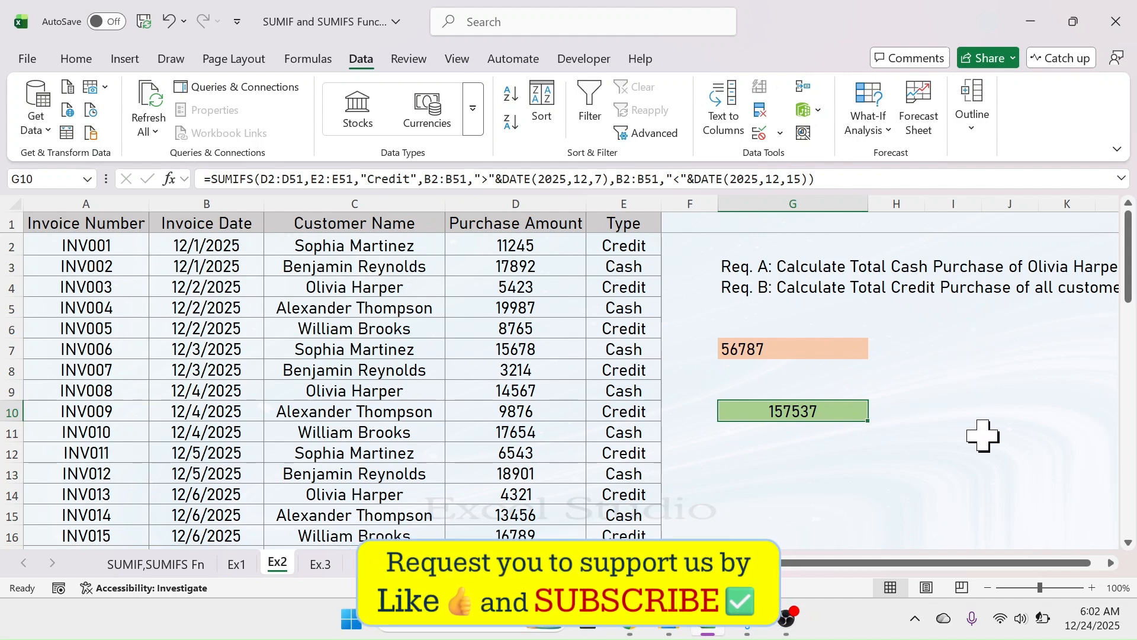
Step: Open the Ex.3 sheet and examine the invoice table's columns from Invoice Number to Status
{"action": "left_click", "coordinate": [318, 564]}
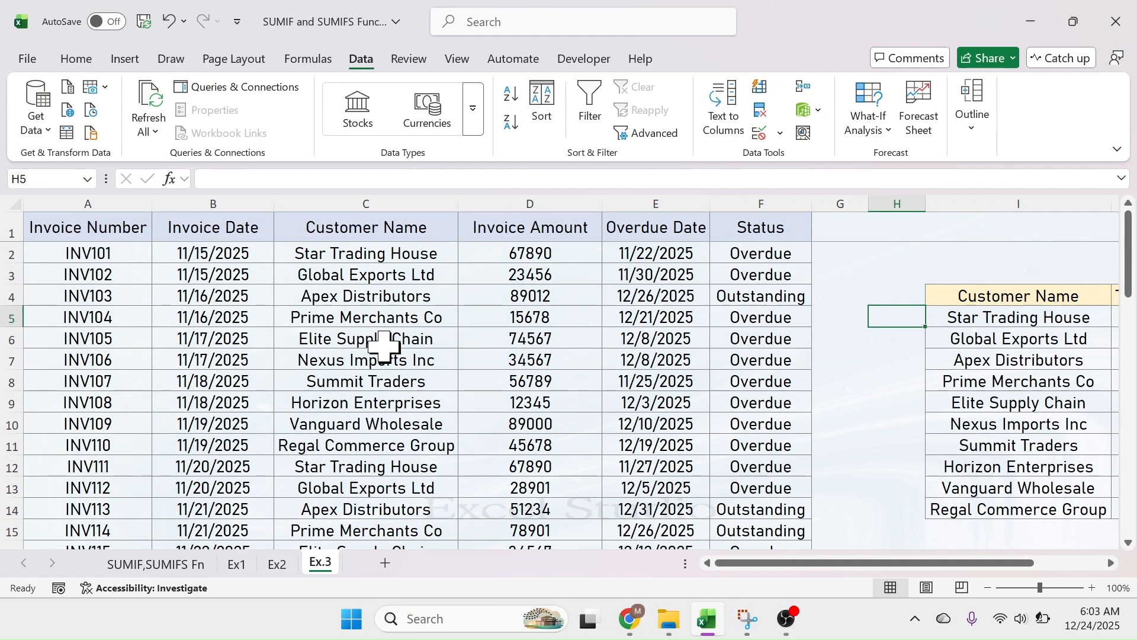
{"action": "left_click_drag", "start_coordinate": [111, 232], "coordinate": [127, 414]}
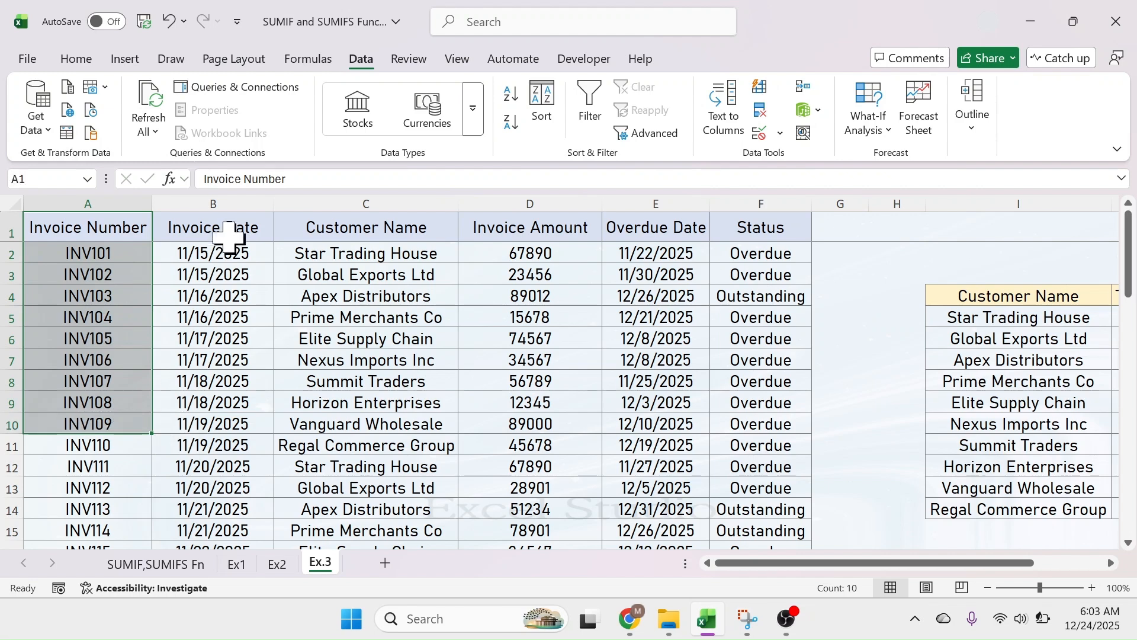
{"action": "left_click_drag", "start_coordinate": [228, 234], "coordinate": [228, 401]}
{"action": "left_click_drag", "start_coordinate": [355, 237], "coordinate": [365, 447]}
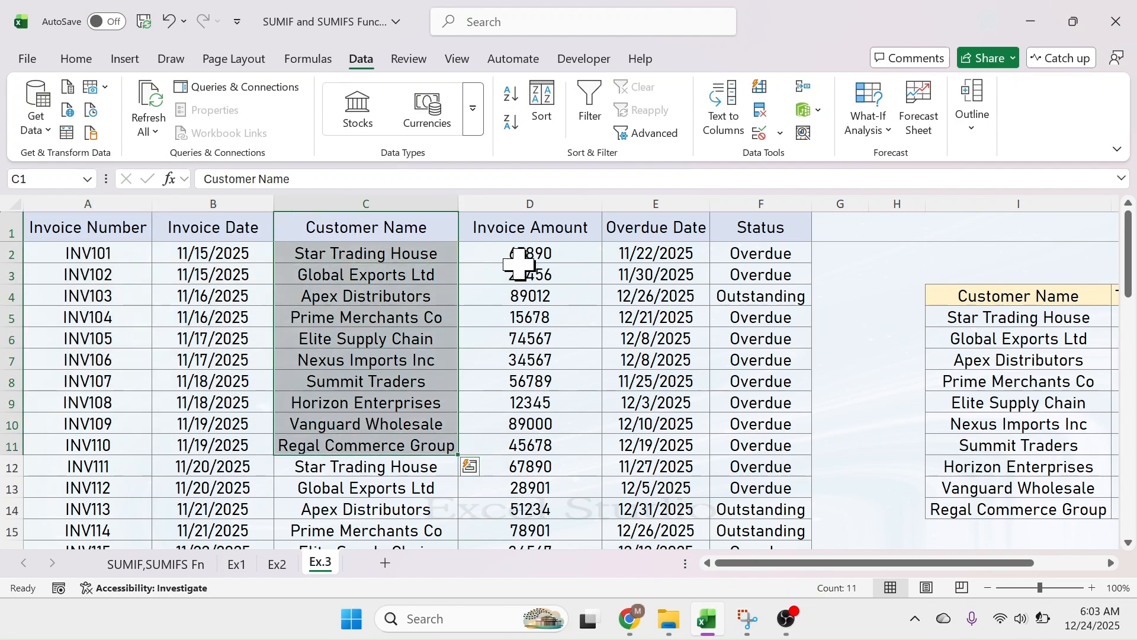
{"action": "left_click_drag", "start_coordinate": [536, 229], "coordinate": [545, 402]}
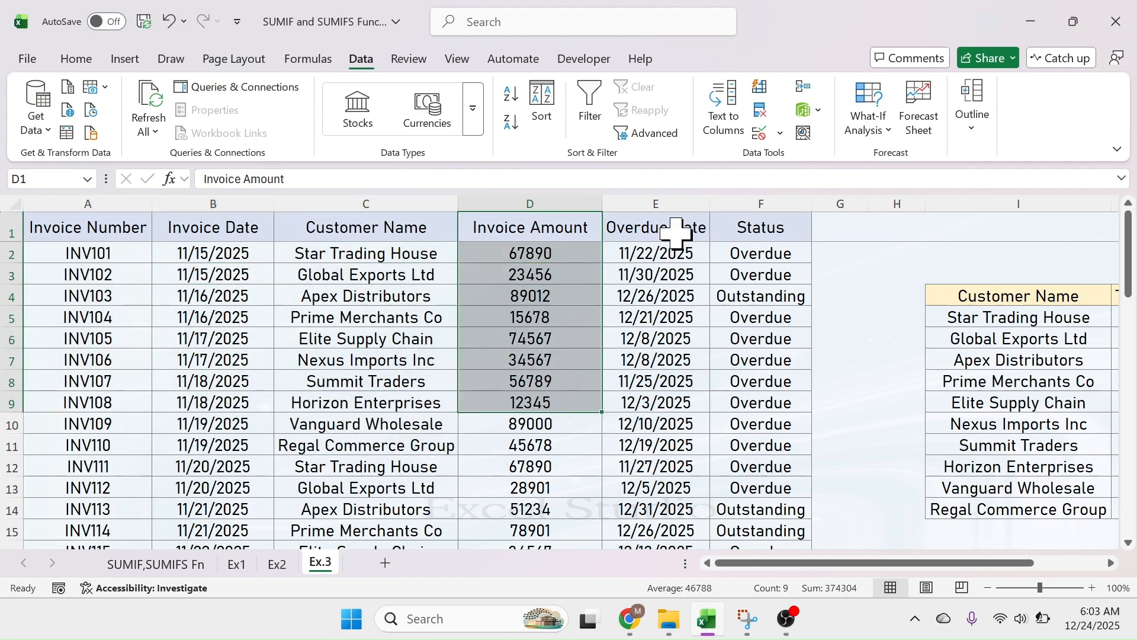
{"action": "left_click_drag", "start_coordinate": [676, 231], "coordinate": [666, 379]}
{"action": "left_click_drag", "start_coordinate": [770, 231], "coordinate": [762, 403]}
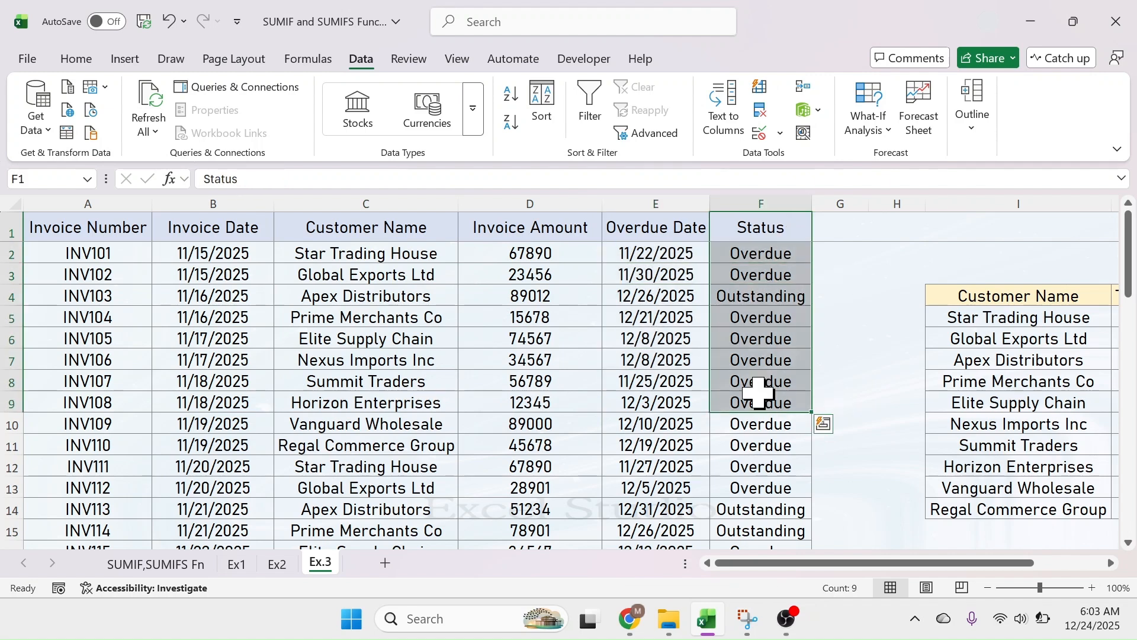
Step: Examine the Customer Name and Total Overdue Amount table, and the Status column entries in the invoice table
{"action": "left_click_drag", "start_coordinate": [892, 564], "coordinate": [958, 564]}
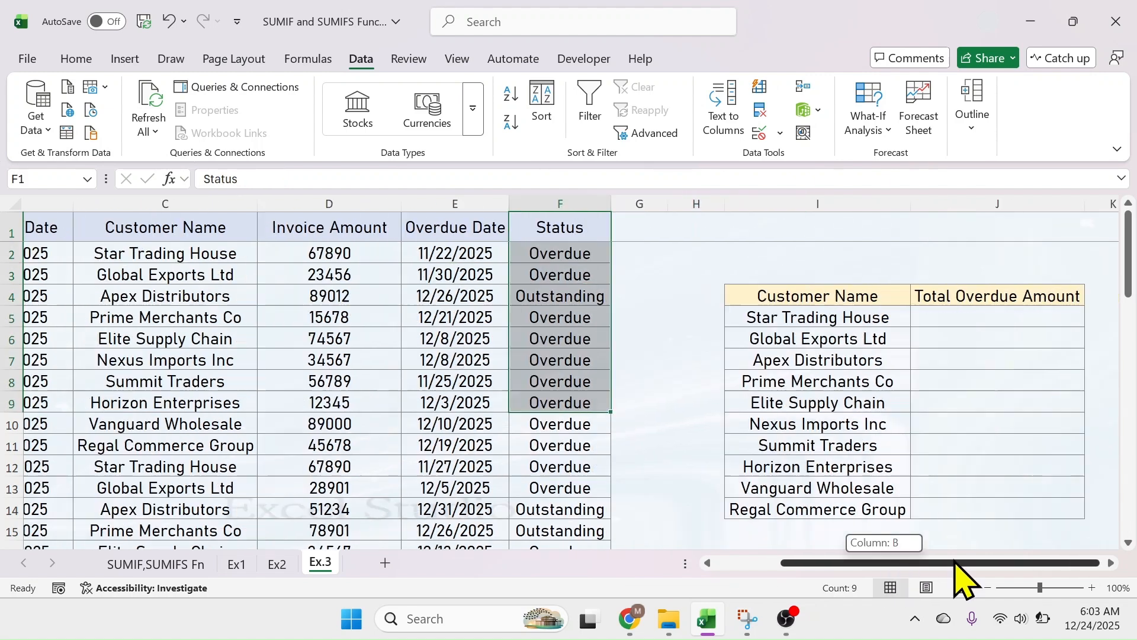
{"action": "left_click_drag", "start_coordinate": [819, 304], "coordinate": [972, 507]}
{"action": "left_click", "coordinate": [980, 320]}
{"action": "left_click", "coordinate": [973, 340]}
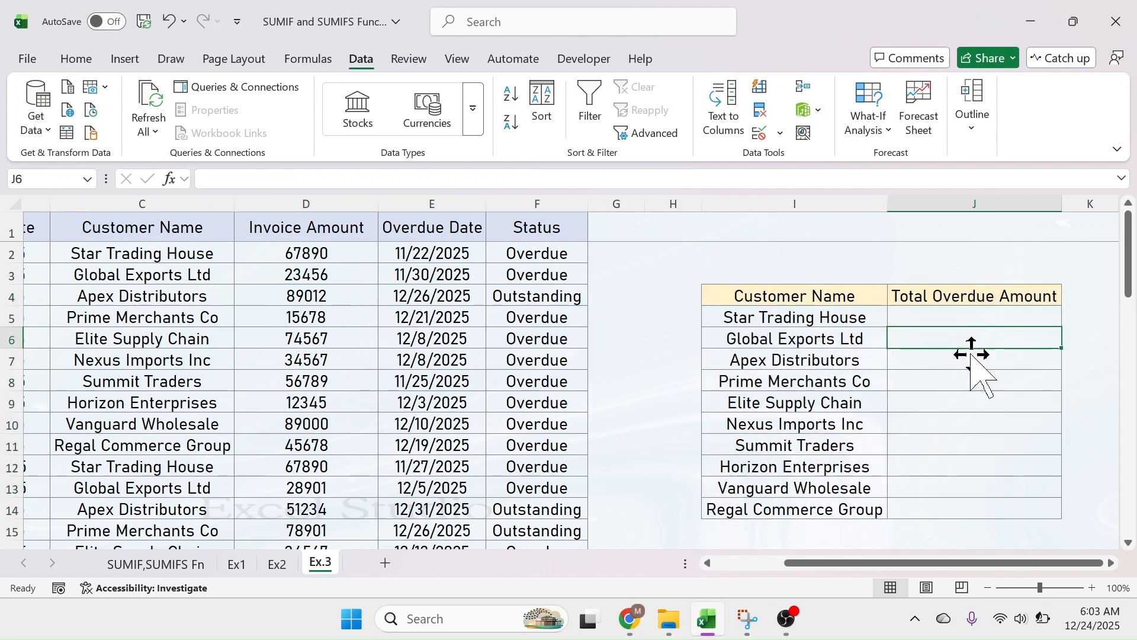
{"action": "left_click", "coordinate": [972, 381]}
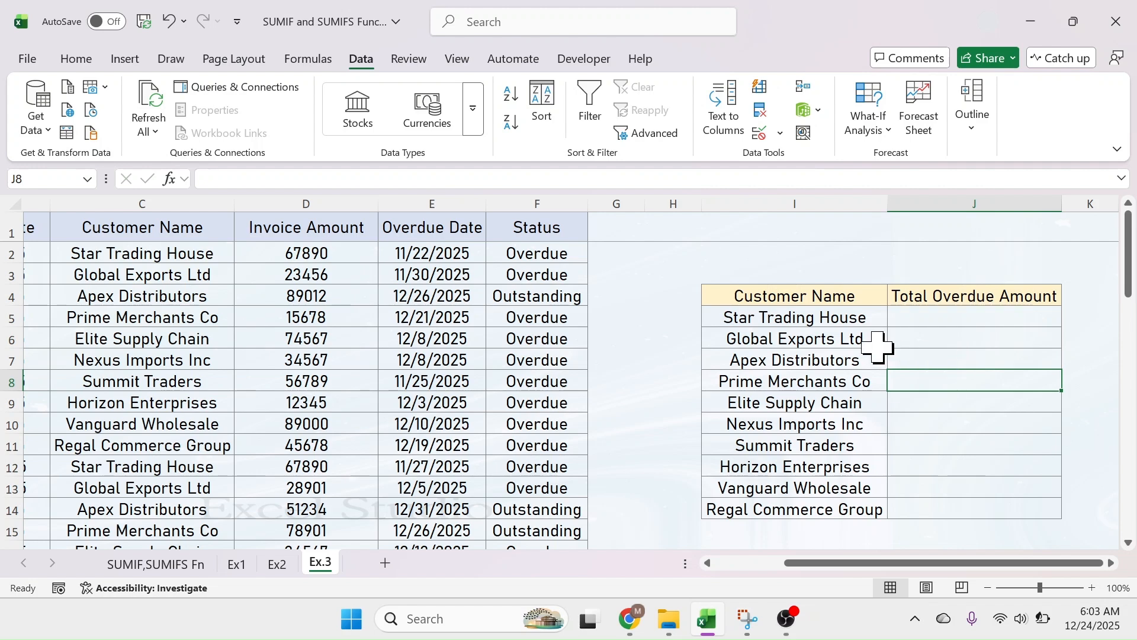
{"action": "left_click_drag", "start_coordinate": [815, 325], "coordinate": [802, 465]}
{"action": "left_click", "coordinate": [976, 326]}
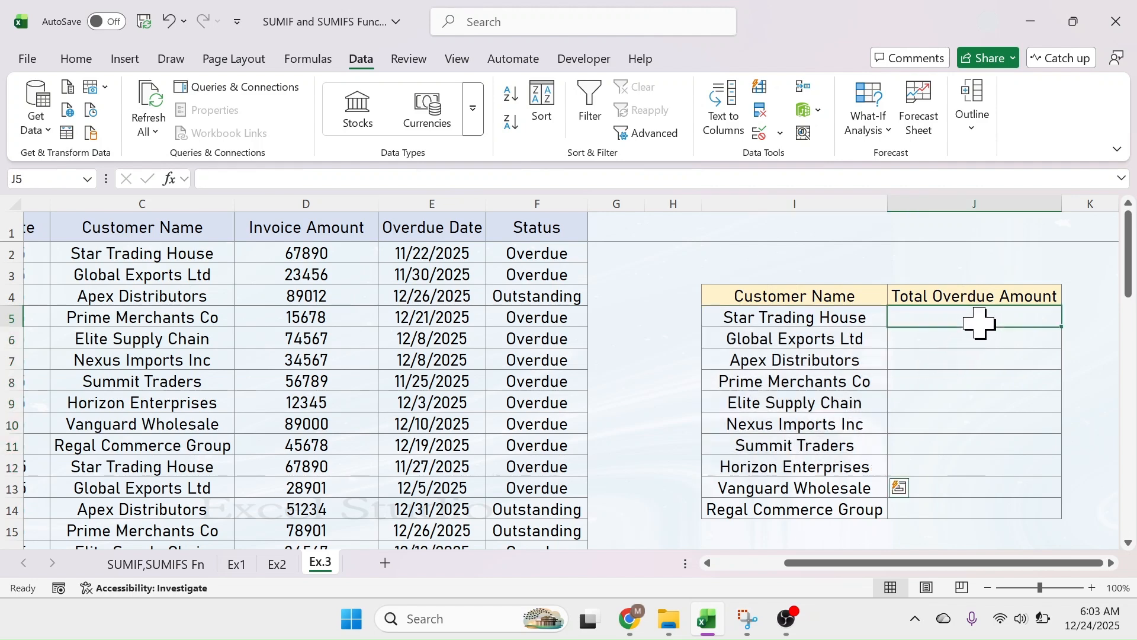
{"action": "left_click", "coordinate": [569, 234]}
{"action": "left_click", "coordinate": [548, 274]}
{"action": "left_click", "coordinate": [542, 341]}
{"action": "left_click", "coordinate": [525, 424]}
{"action": "left_click", "coordinate": [539, 467]}
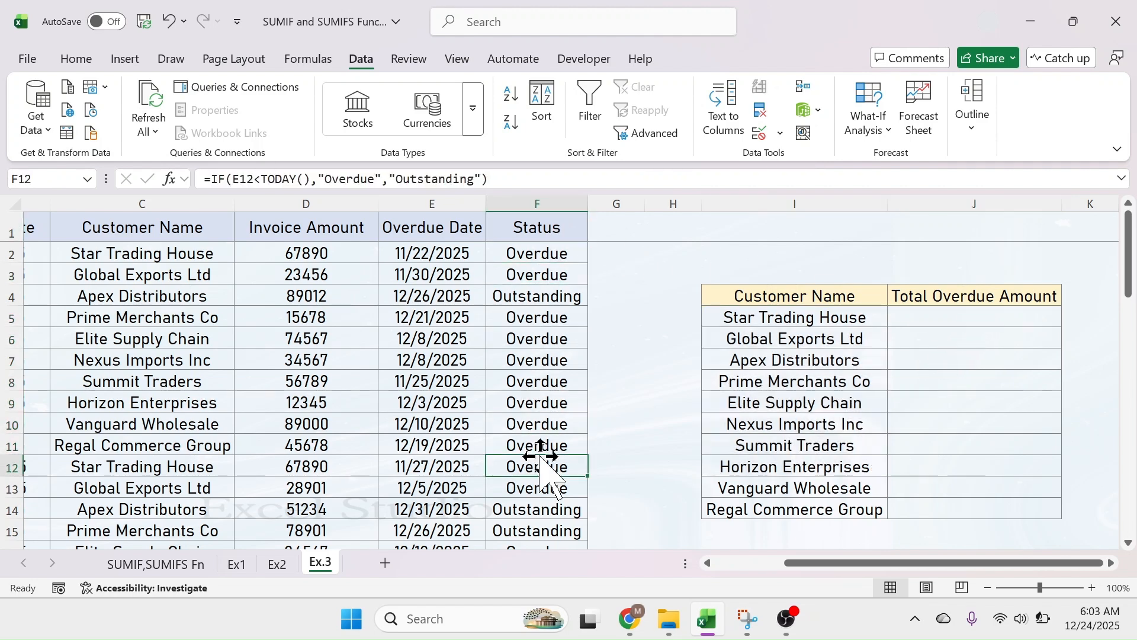
Step: Start a SUMIFS formula in J5 for Star Trading House with the Invoice Amount range D2:D51 as the sum range
{"action": "left_click", "coordinate": [957, 317]}
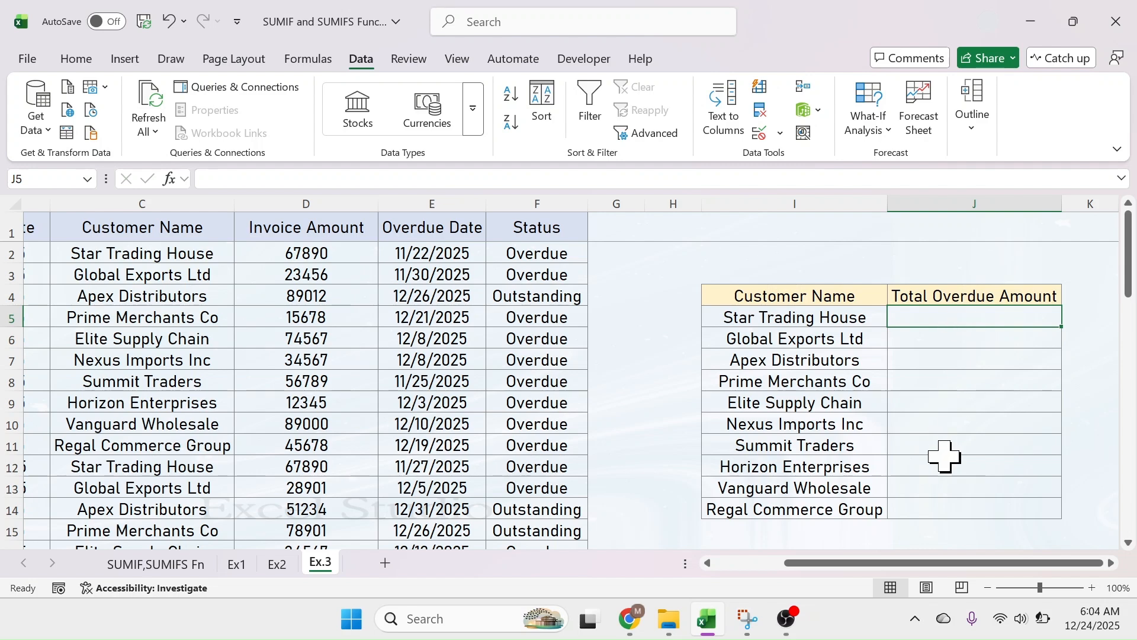
{"action": "type", "text": "=SUM"}
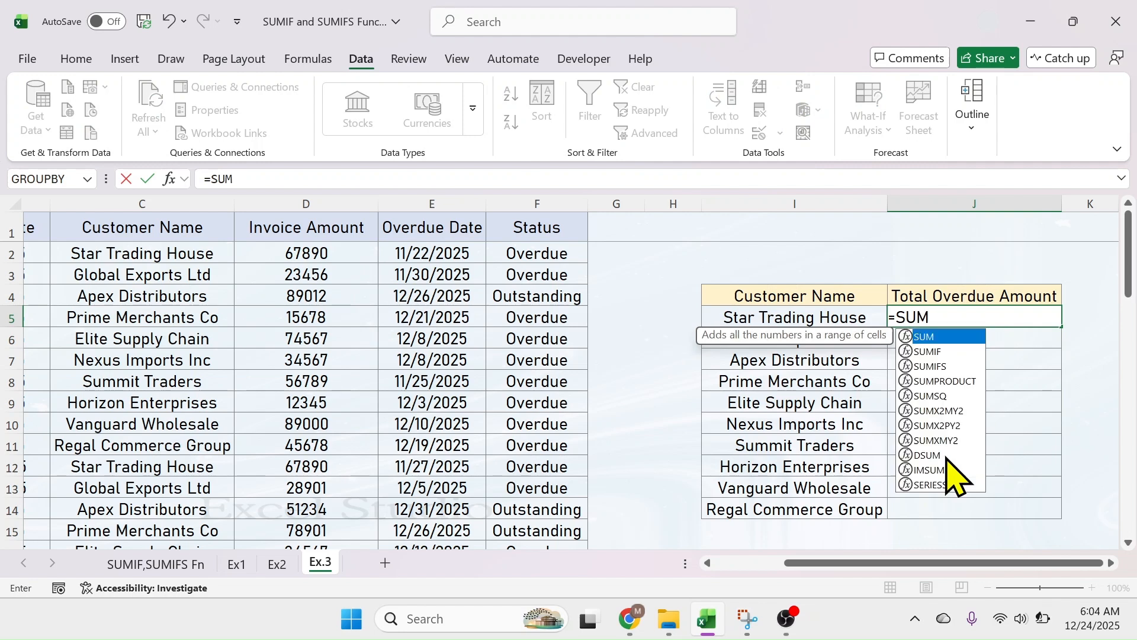
{"action": "type", "text": "IFS("}
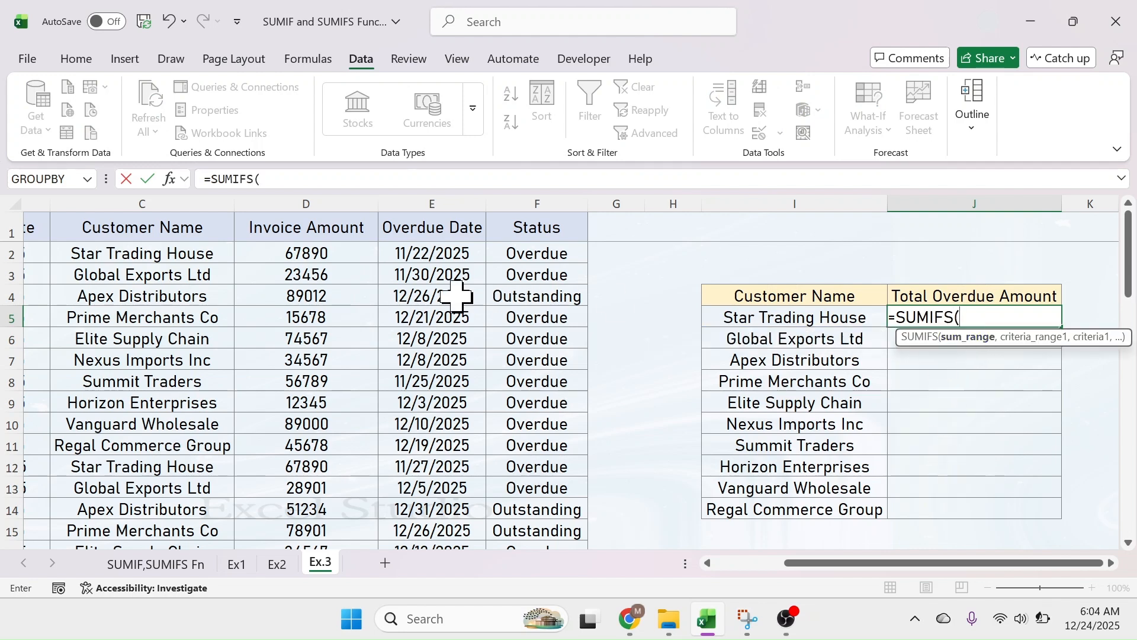
{"action": "left_click", "coordinate": [328, 254]}
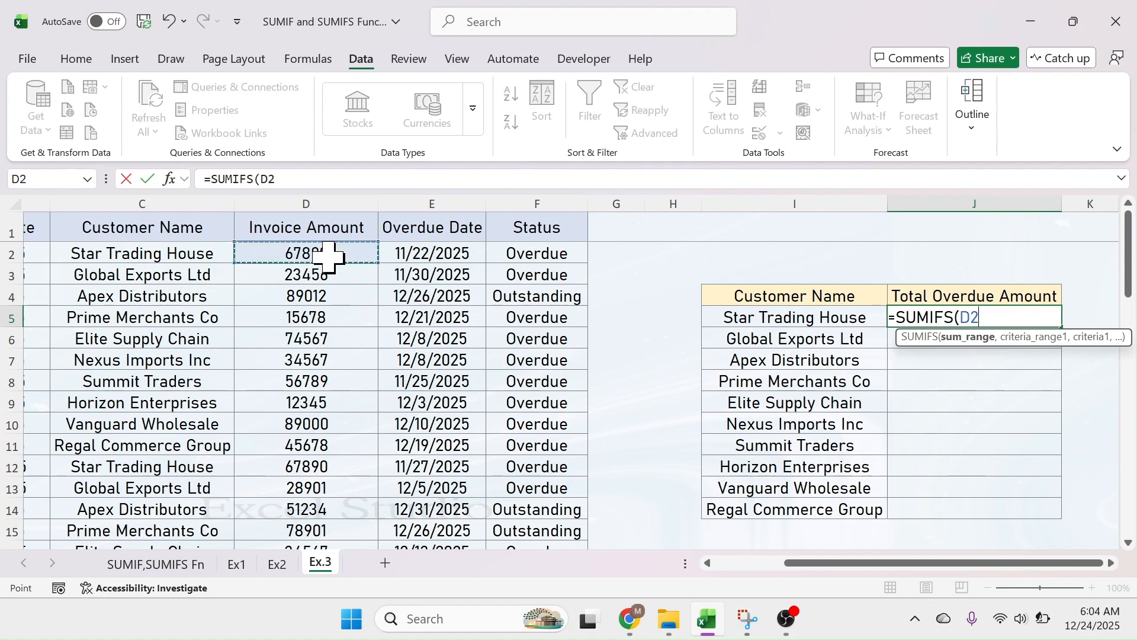
{"action": "key", "text": "ctrl+shift+Down"}
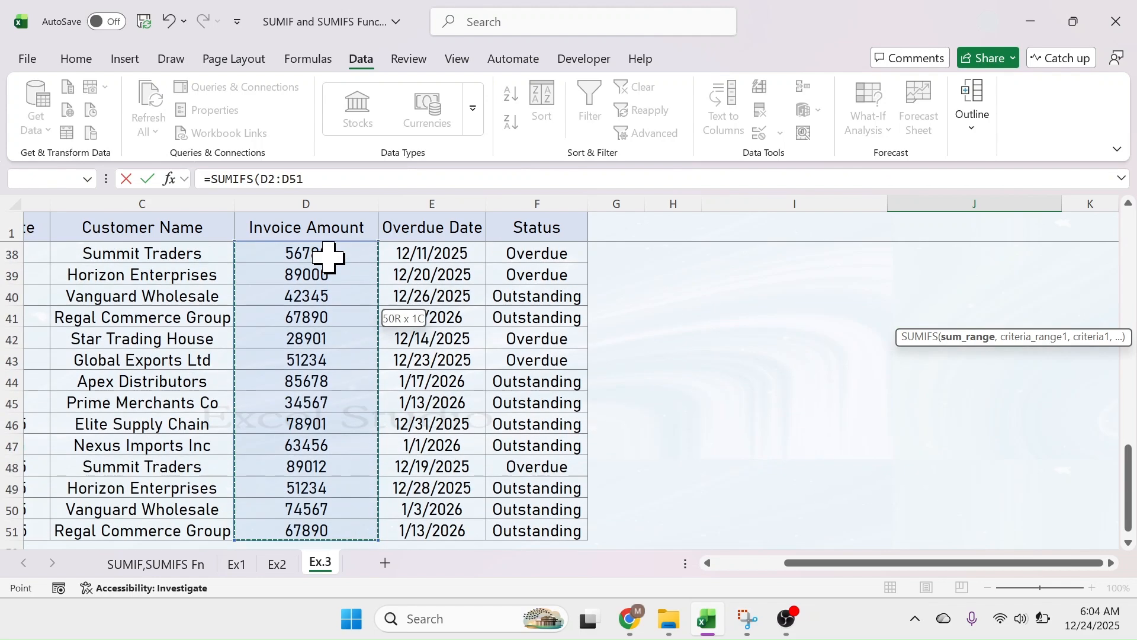
Step: Make the sum range in the J5 SUMIFS formula absolute, as $D$2:$D$51, ready for the first criteria range
{"action": "scroll", "coordinate": [329, 255], "scroll_direction": "up", "scroll_amount": 12}
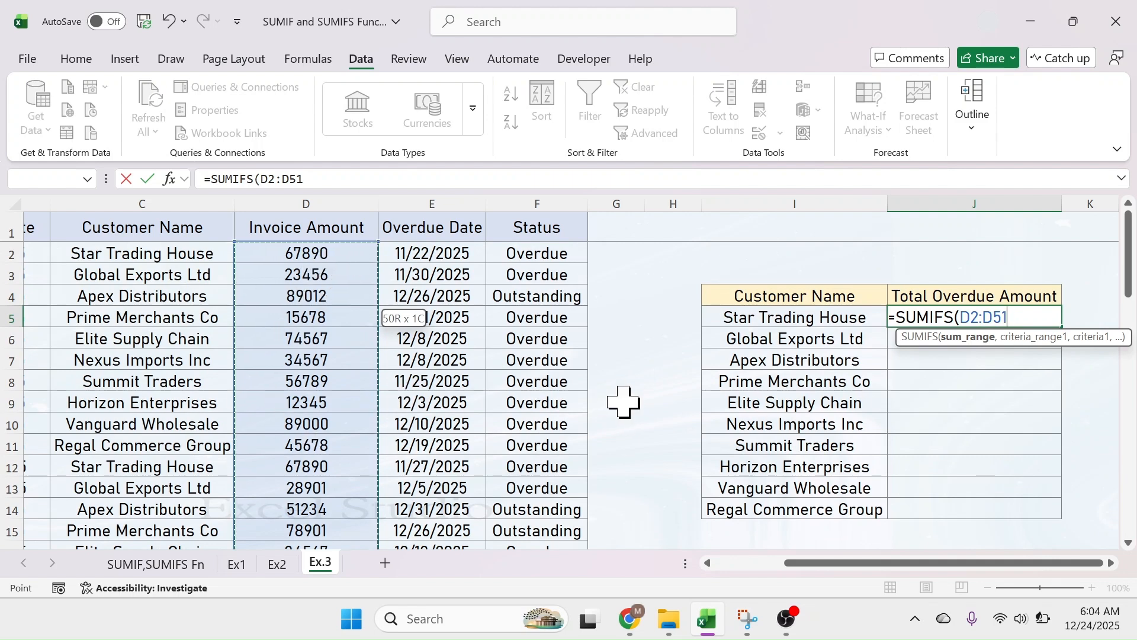
{"action": "key", "text": "F4"}
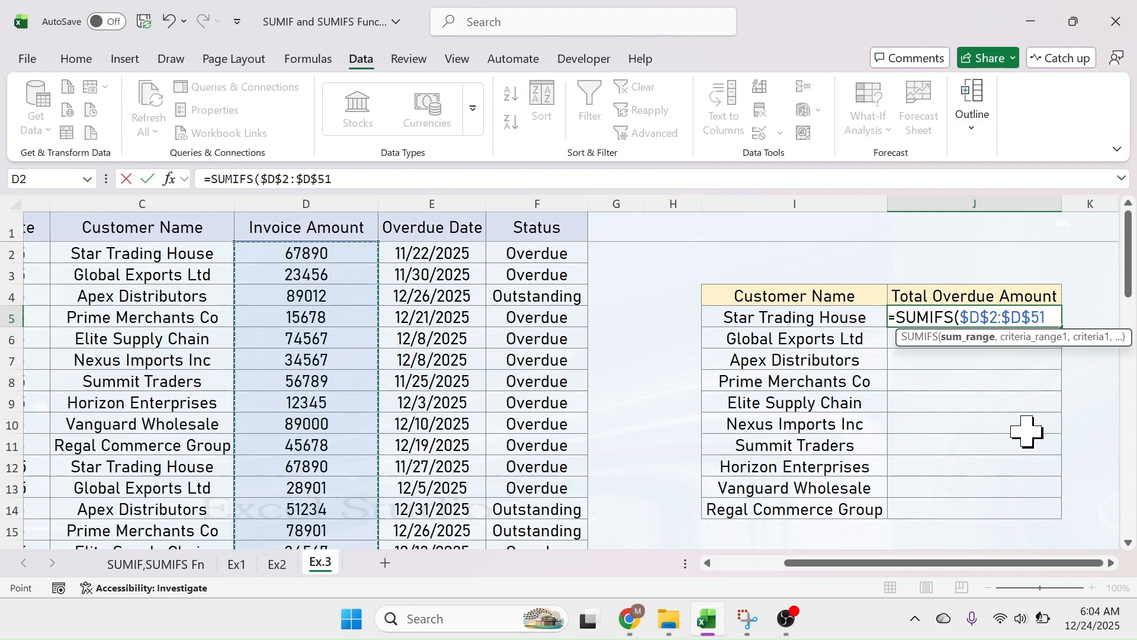
{"action": "type", "text": ","}
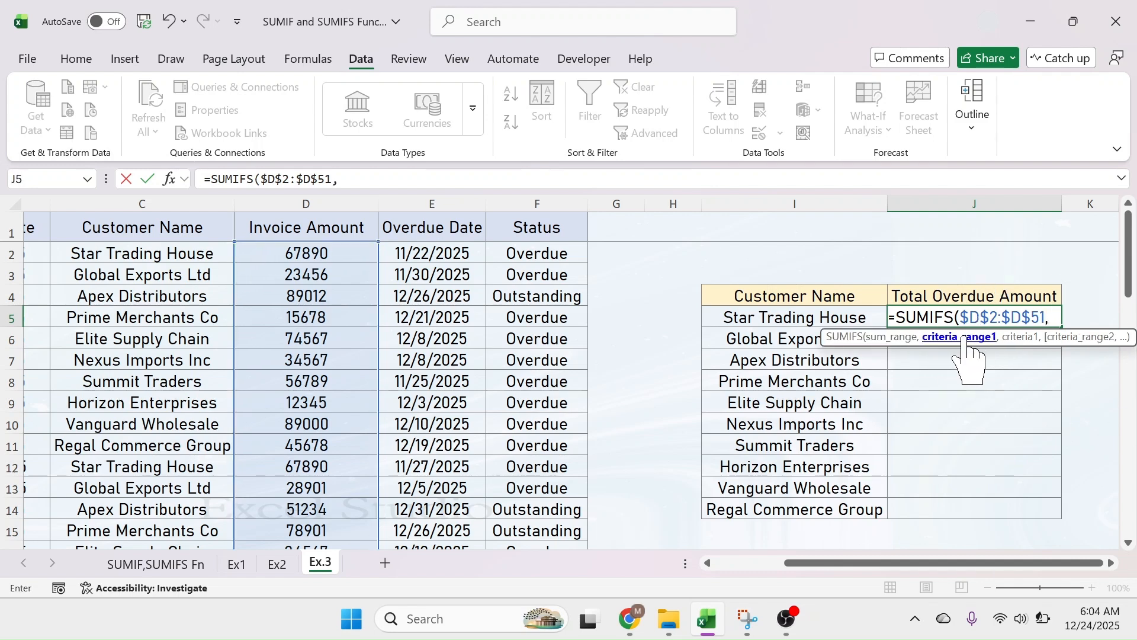
Step: Add the Customer Name range $C$2:$C$51 as the first criteria range, with cell I5 as its criterion
{"action": "left_click", "coordinate": [164, 254]}
{"action": "key", "text": "shift+Down"}
{"action": "key", "text": "shift+Down"}
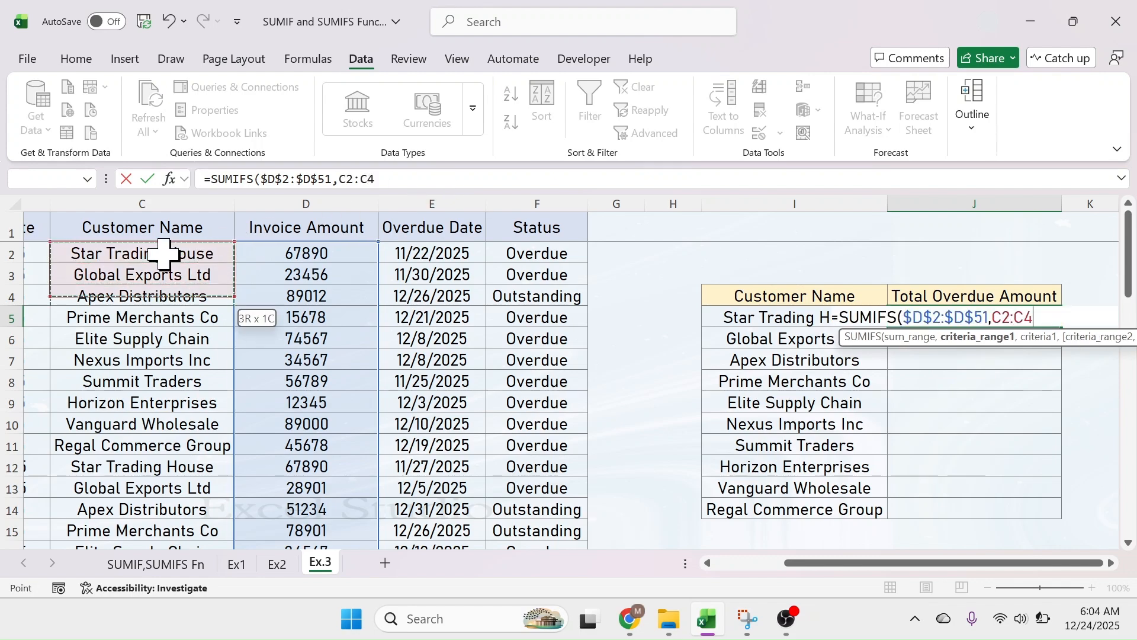
{"action": "key", "text": "ctrl+shift+Down"}
{"action": "key", "text": "ctrl+BackSpace"}
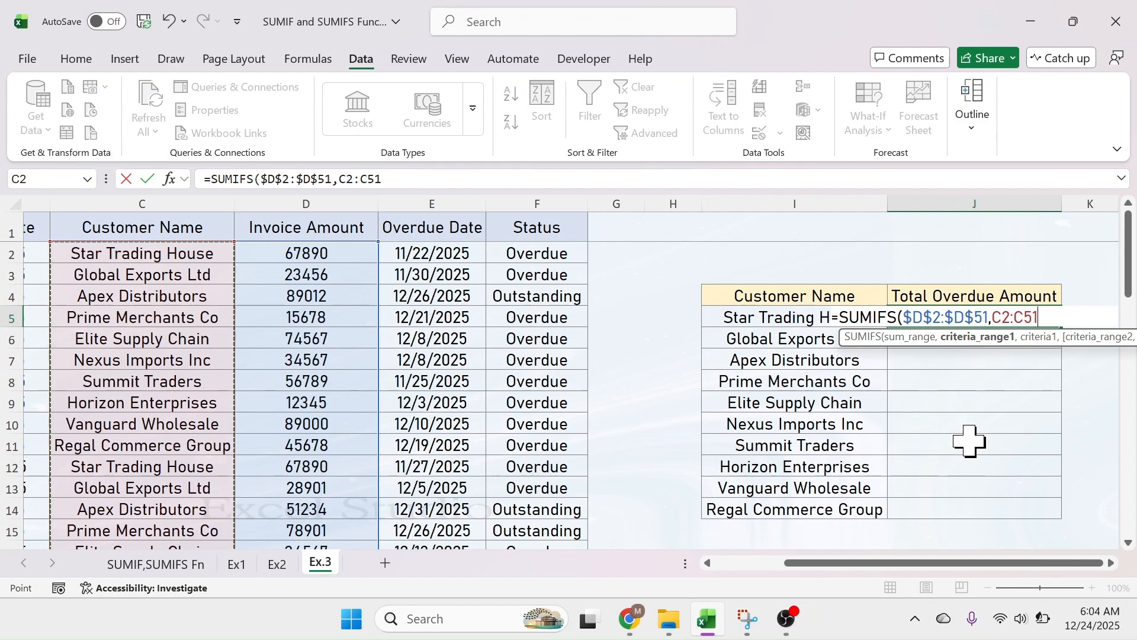
{"action": "key", "text": "F4"}
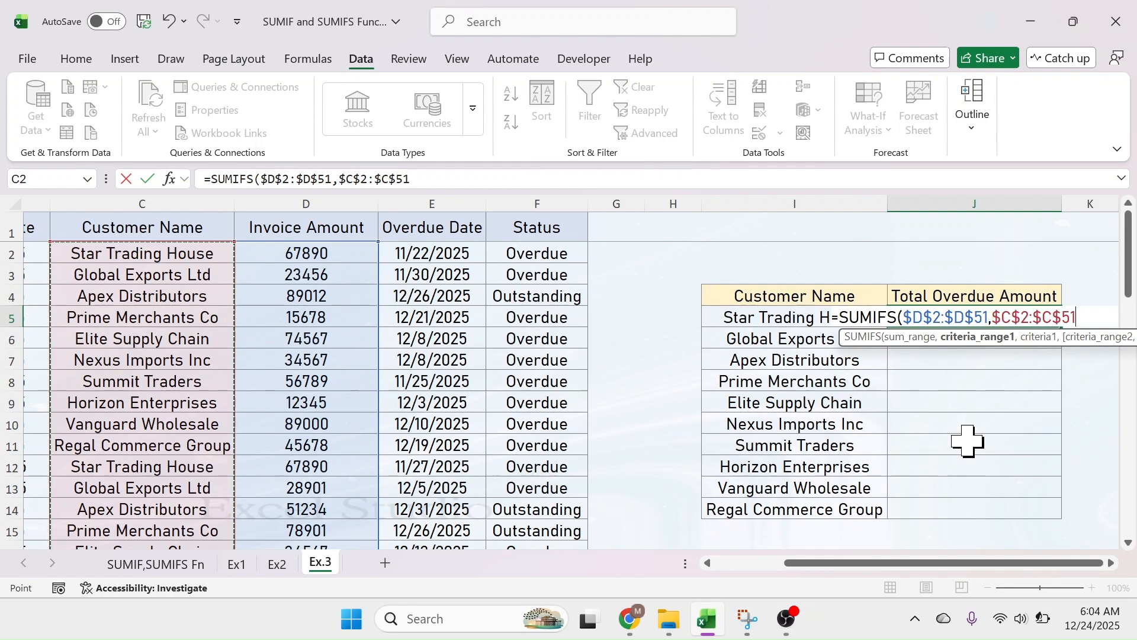
{"action": "type", "text": ","}
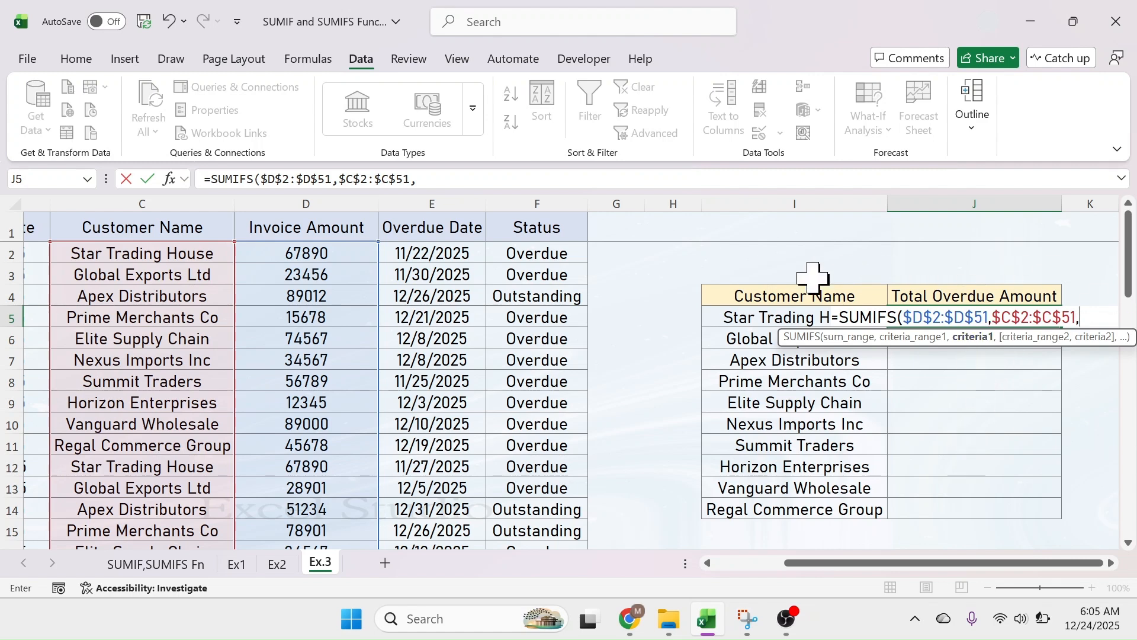
{"action": "left_click", "coordinate": [744, 319]}
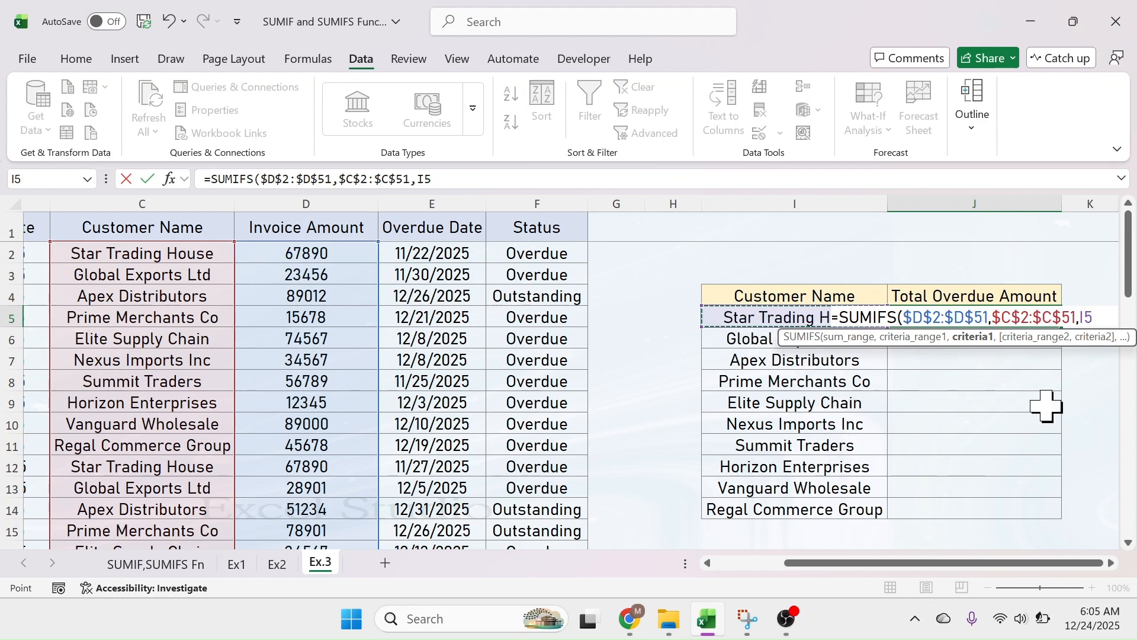
{"action": "type", "text": ","}
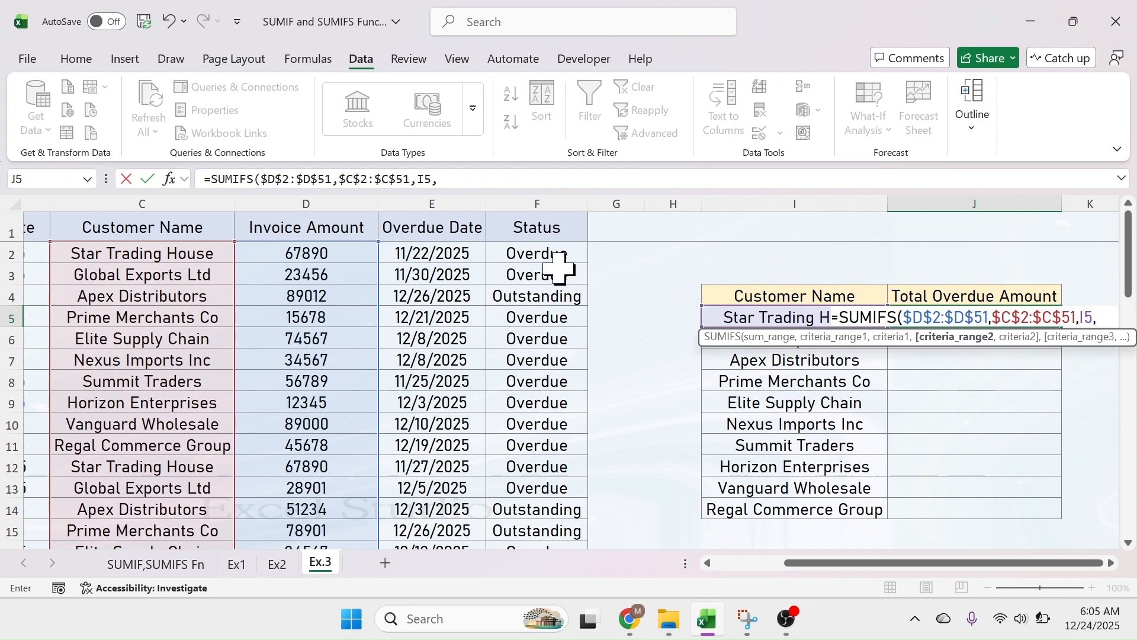
Step: Add the Status range $F$2:$F$51 with the criterion "Overdue" and complete the J5 formula
{"action": "left_click_drag", "start_coordinate": [545, 256], "coordinate": [547, 289]}
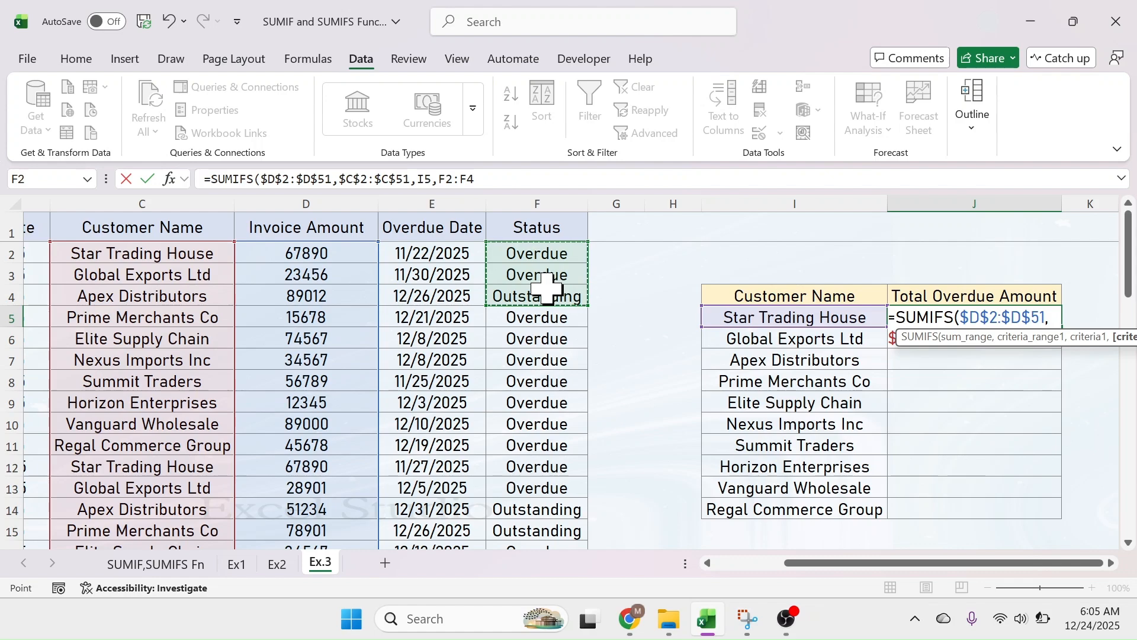
{"action": "key", "text": "ctrl+shift+Down"}
{"action": "scroll", "coordinate": [547, 289], "scroll_direction": "up", "scroll_amount": 12}
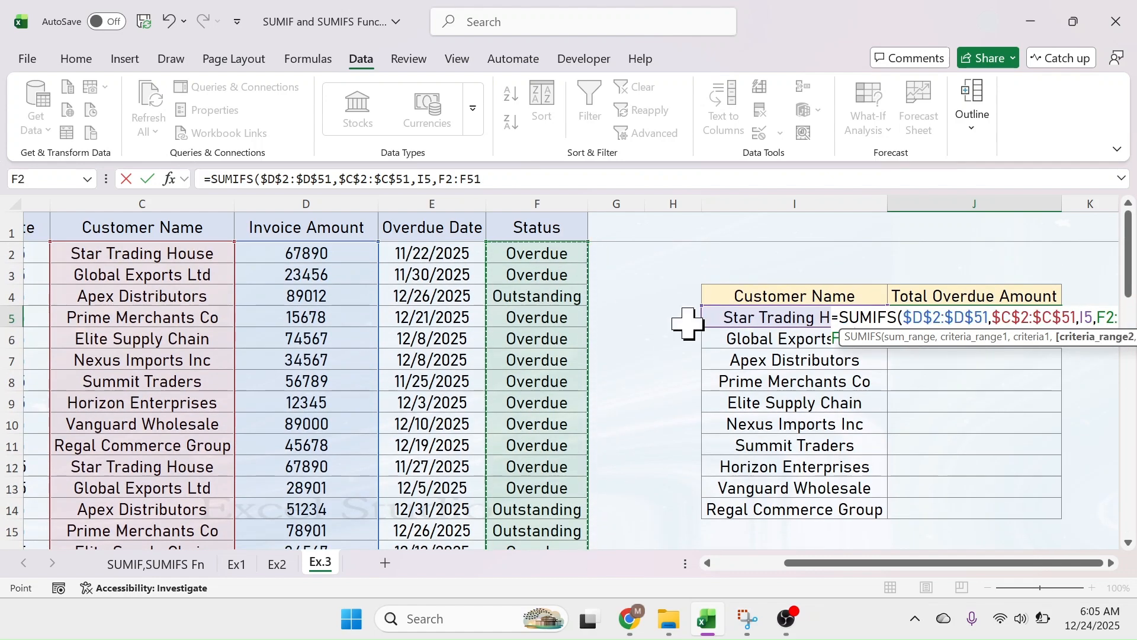
{"action": "key", "text": "F4"}
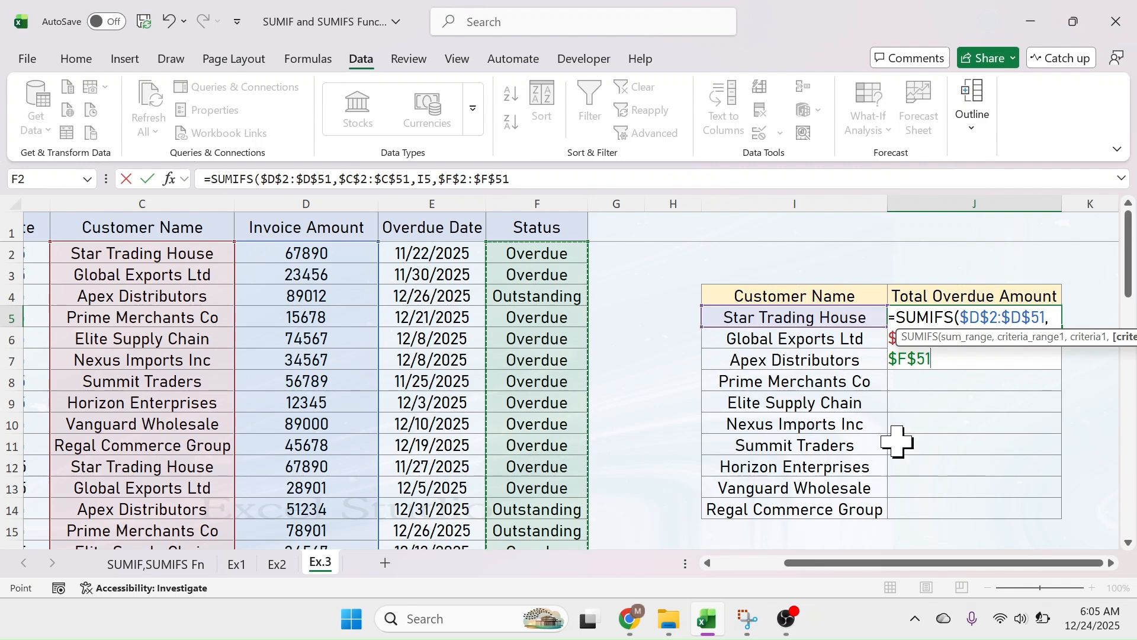
{"action": "type", "text": ",\"Overdue"}
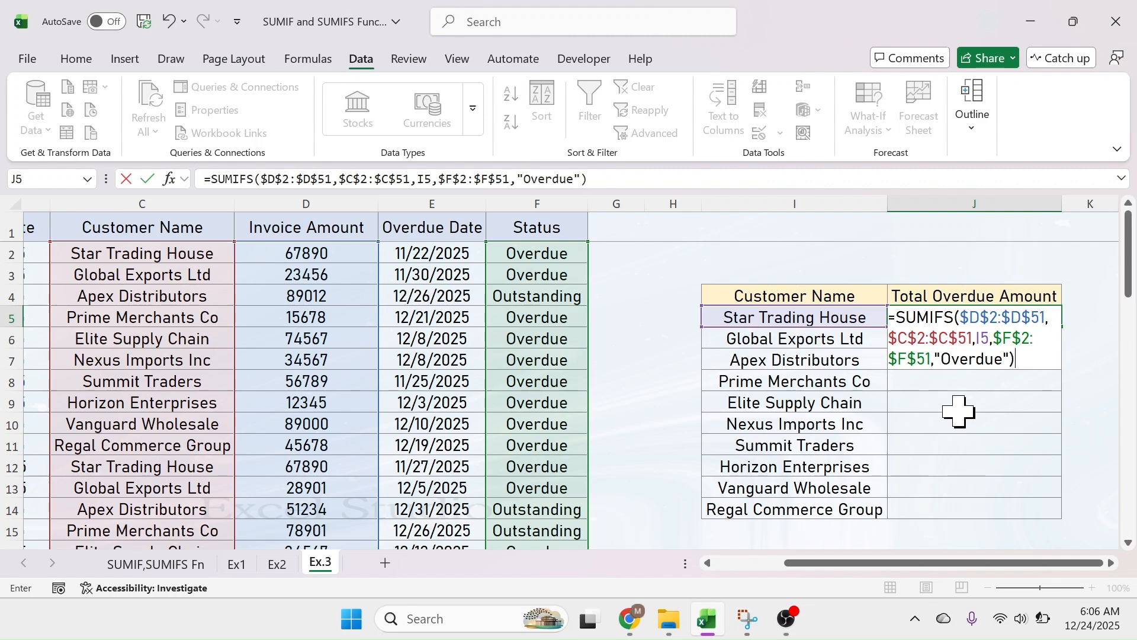
{"action": "key", "text": "Return"}
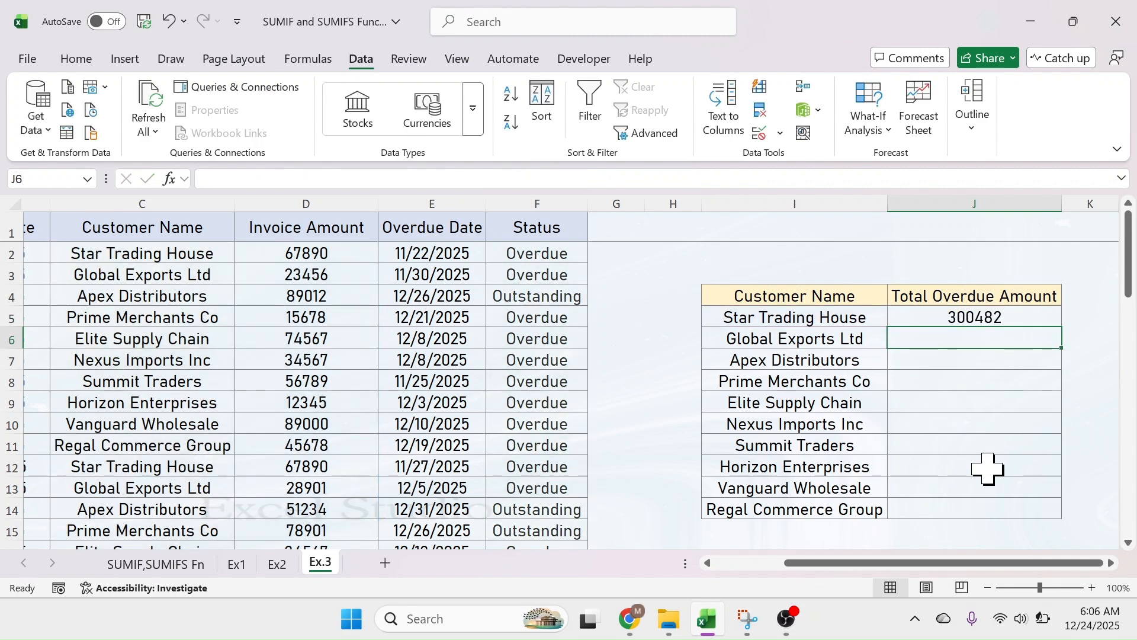
Step: Fill the SUMIFS formula from J5 down to J14 for all remaining customers
{"action": "left_click", "coordinate": [955, 318]}
{"action": "left_click", "coordinate": [746, 323]}
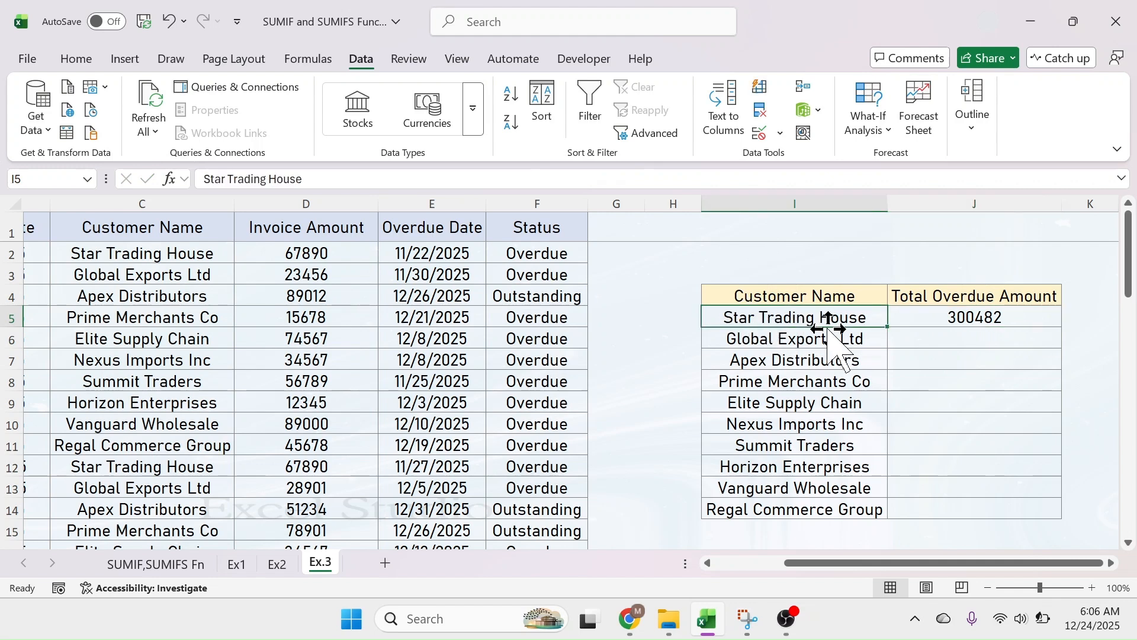
{"action": "key", "text": "Right"}
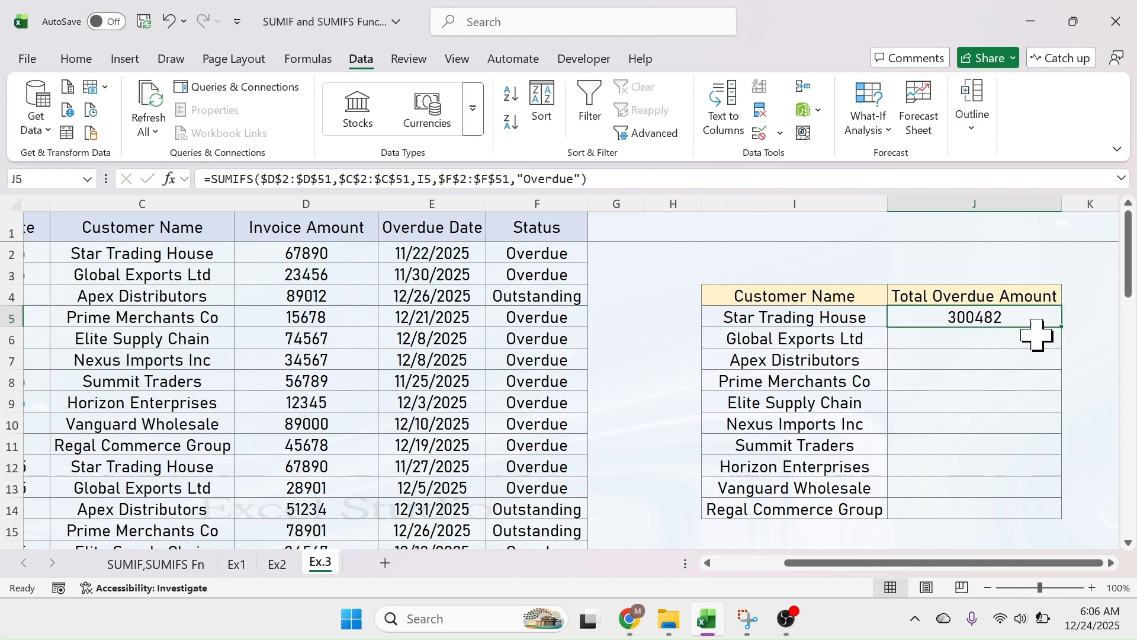
{"action": "left_click_drag", "start_coordinate": [1062, 327], "coordinate": [1048, 512]}
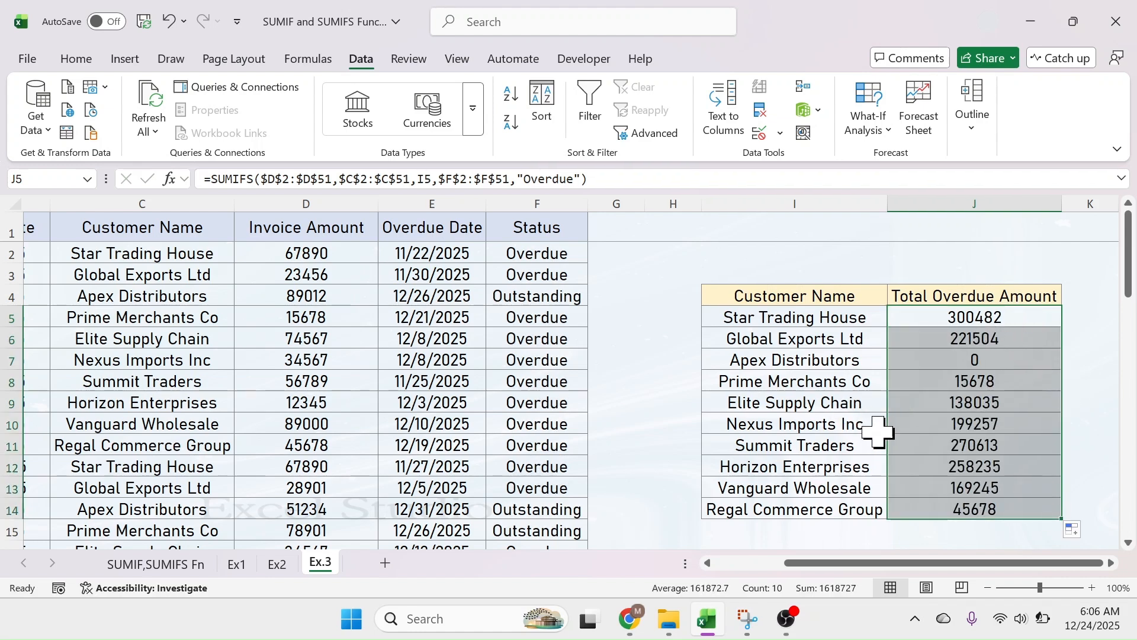
Step: Inspect the copied formulas for Summit Traders and Apex Distributors in the Total Overdue Amount column
{"action": "left_click", "coordinate": [983, 446]}
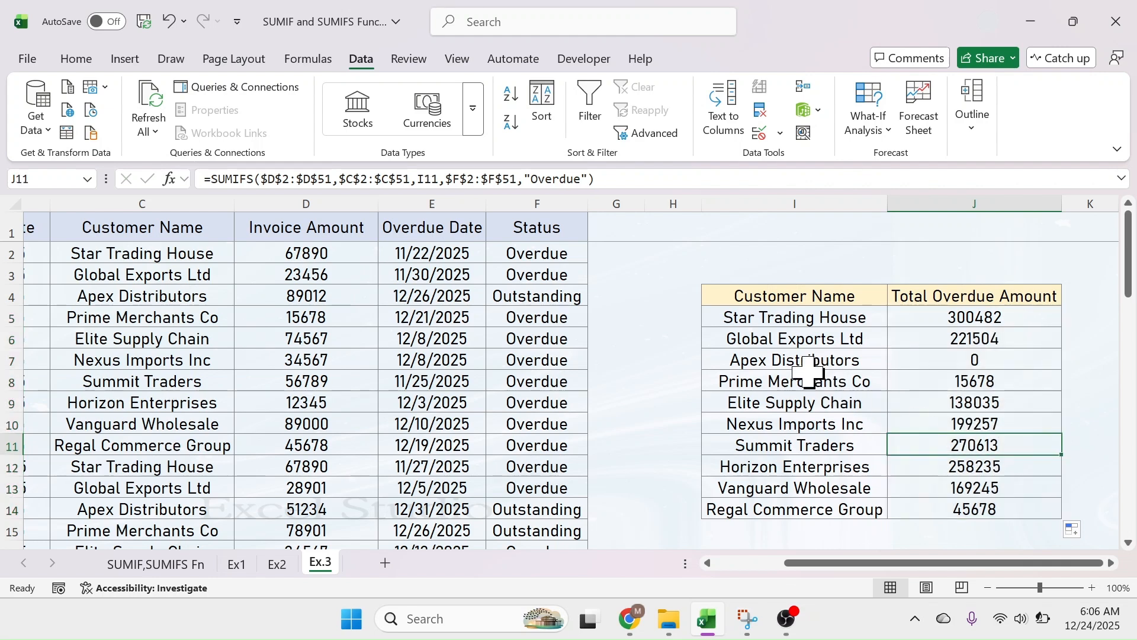
{"action": "left_click", "coordinate": [741, 364]}
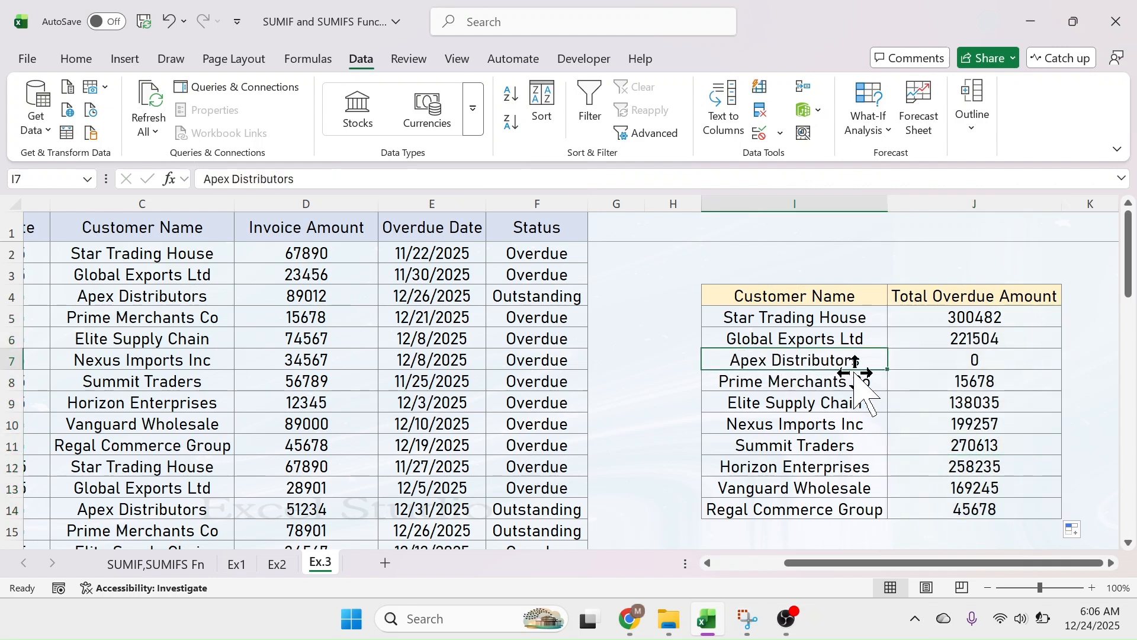
{"action": "left_click", "coordinate": [958, 363]}
Step: Add filters to the invoice table's header row, from Invoice Number to Status (A1:F1)
{"action": "left_click_drag", "start_coordinate": [881, 562], "coordinate": [799, 564]}
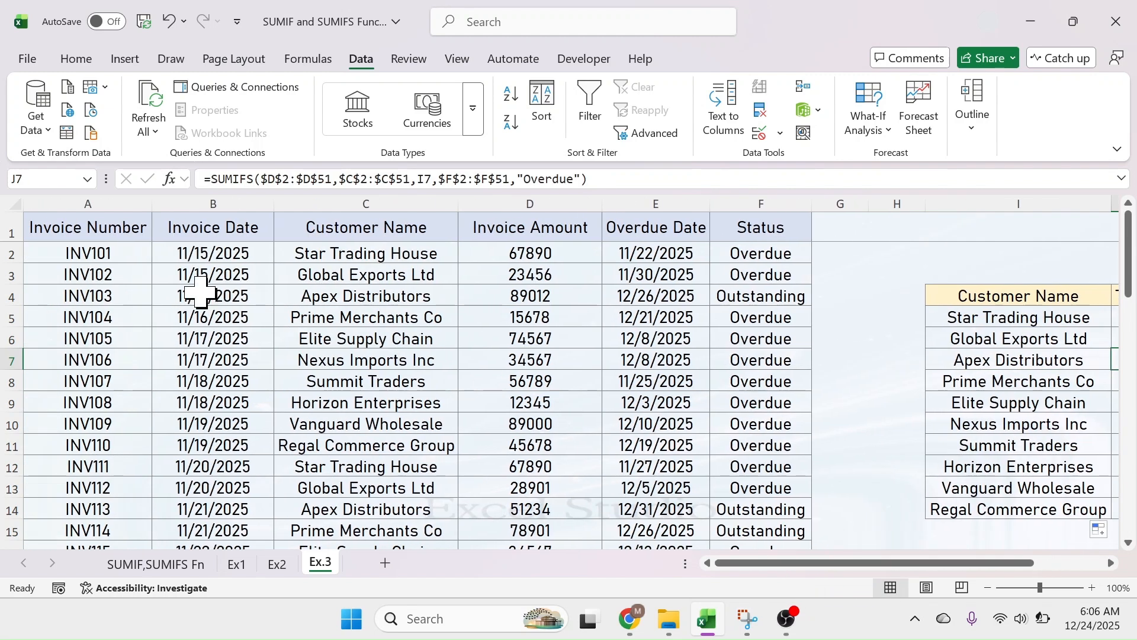
{"action": "left_click_drag", "start_coordinate": [104, 225], "coordinate": [741, 231]}
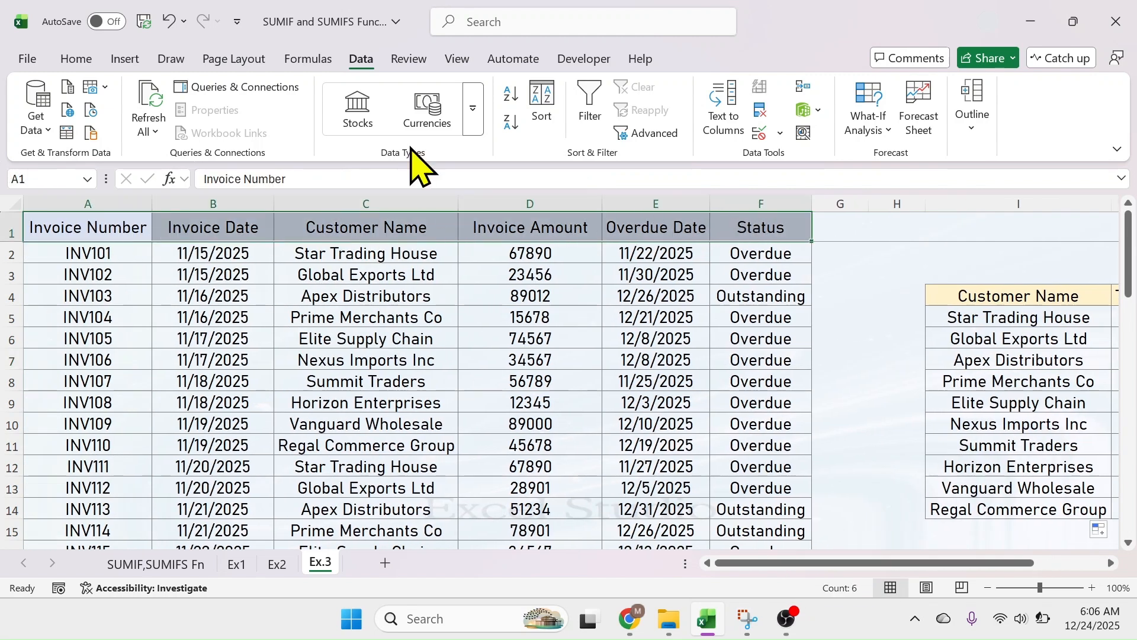
{"action": "left_click", "coordinate": [584, 109]}
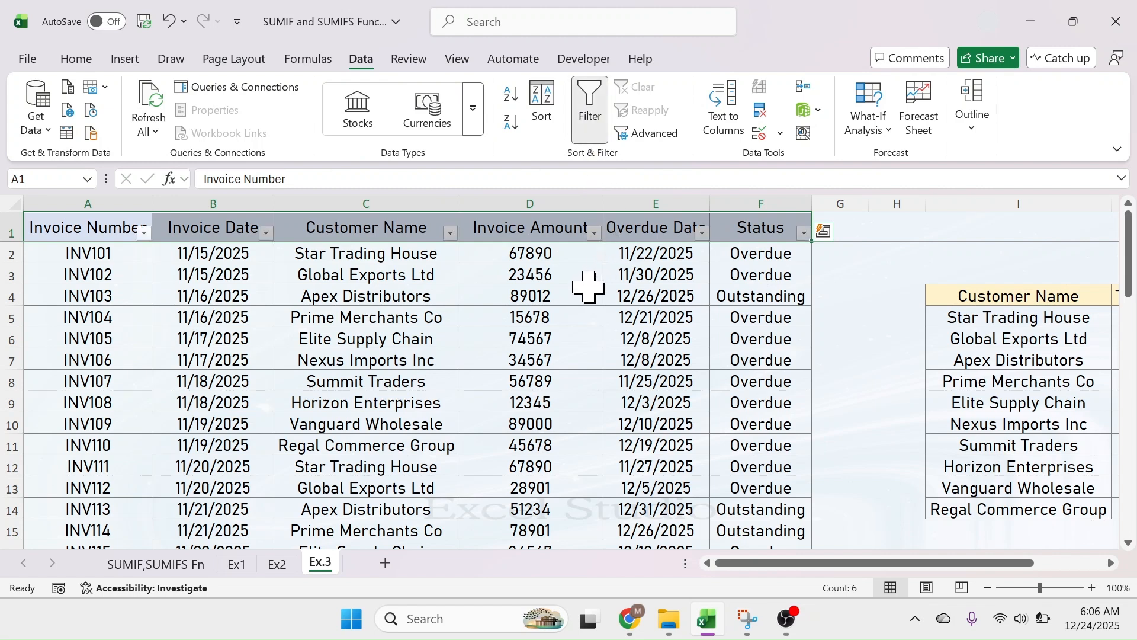
Step: Filter Customer Name to Apex Distributors only and check the Status entries of its invoices
{"action": "left_click", "coordinate": [451, 233]}
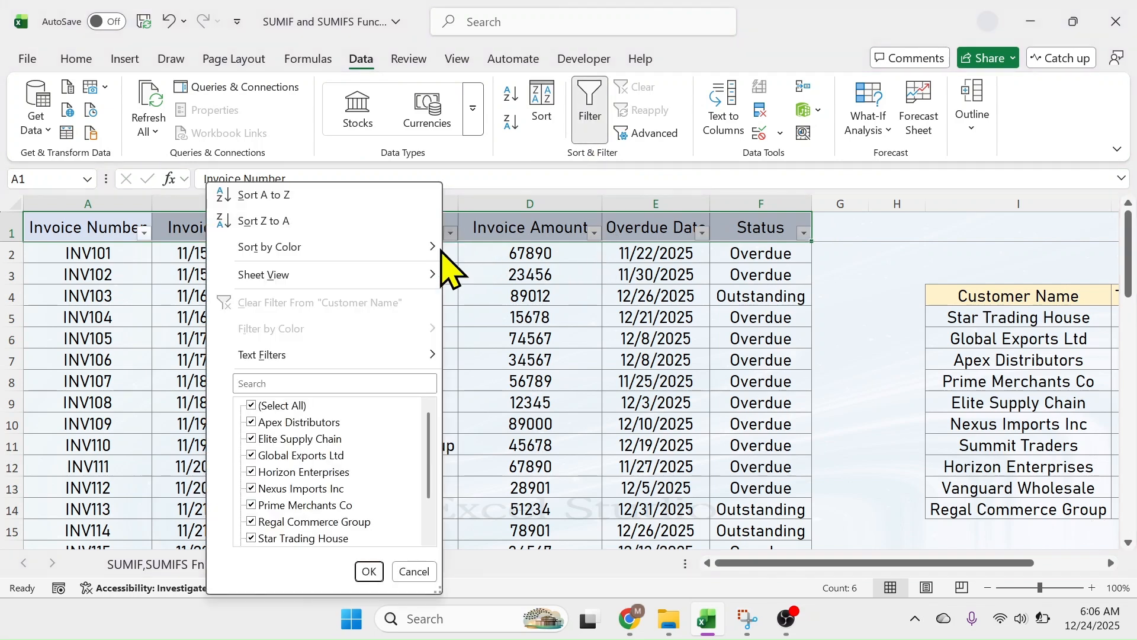
{"action": "left_click", "coordinate": [283, 407]}
{"action": "left_click", "coordinate": [285, 423]}
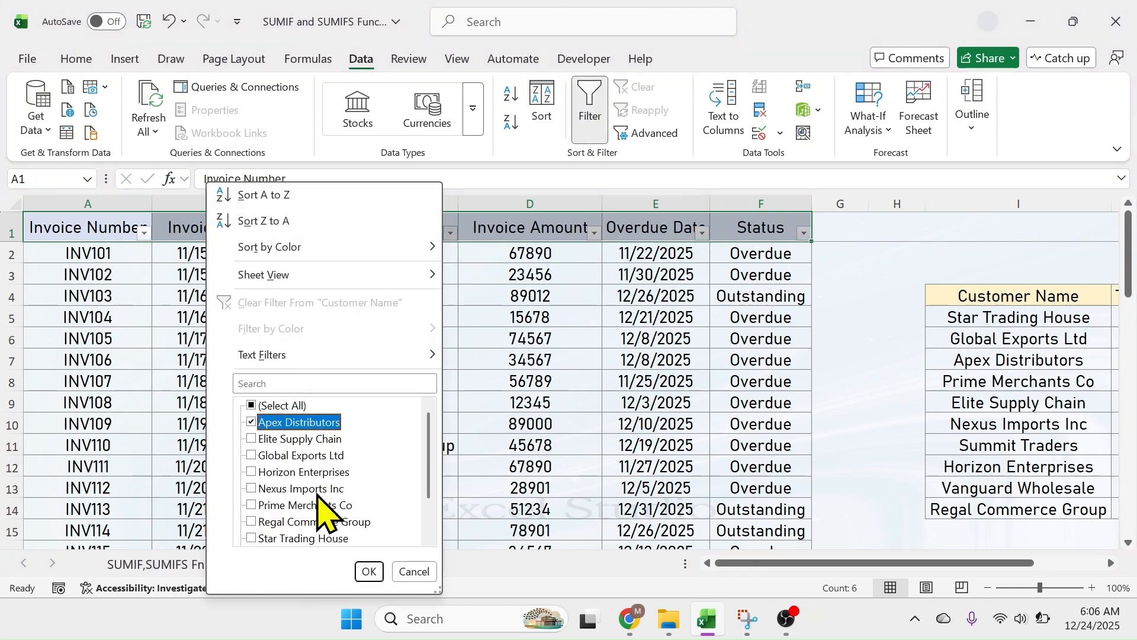
{"action": "left_click", "coordinate": [369, 571]}
{"action": "left_click", "coordinate": [763, 311]}
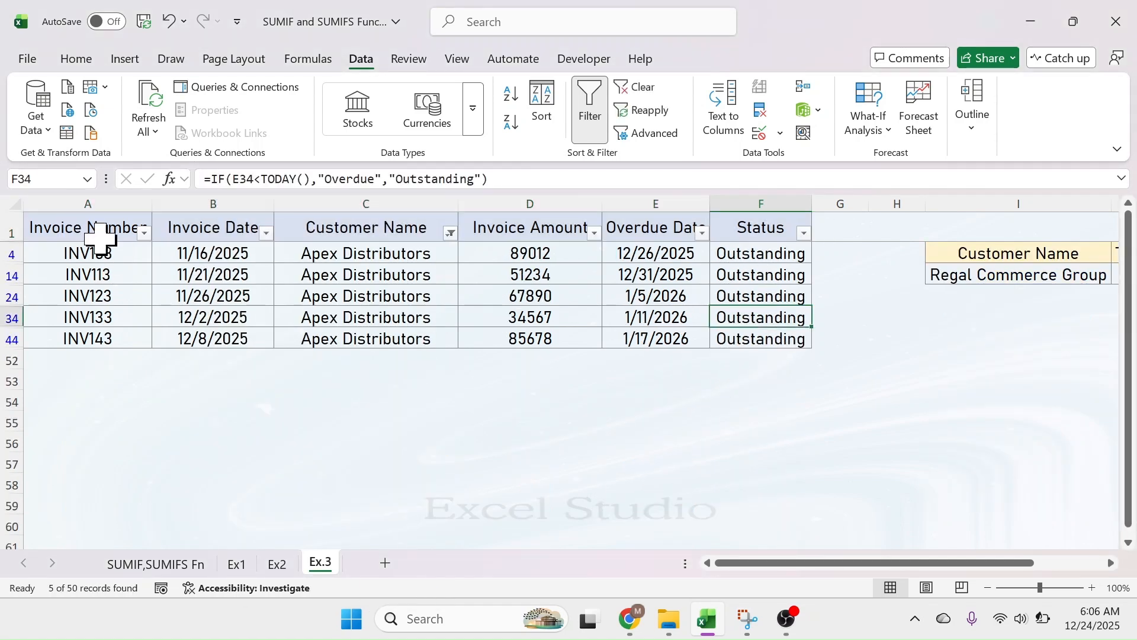
{"action": "left_click_drag", "start_coordinate": [771, 256], "coordinate": [776, 340]}
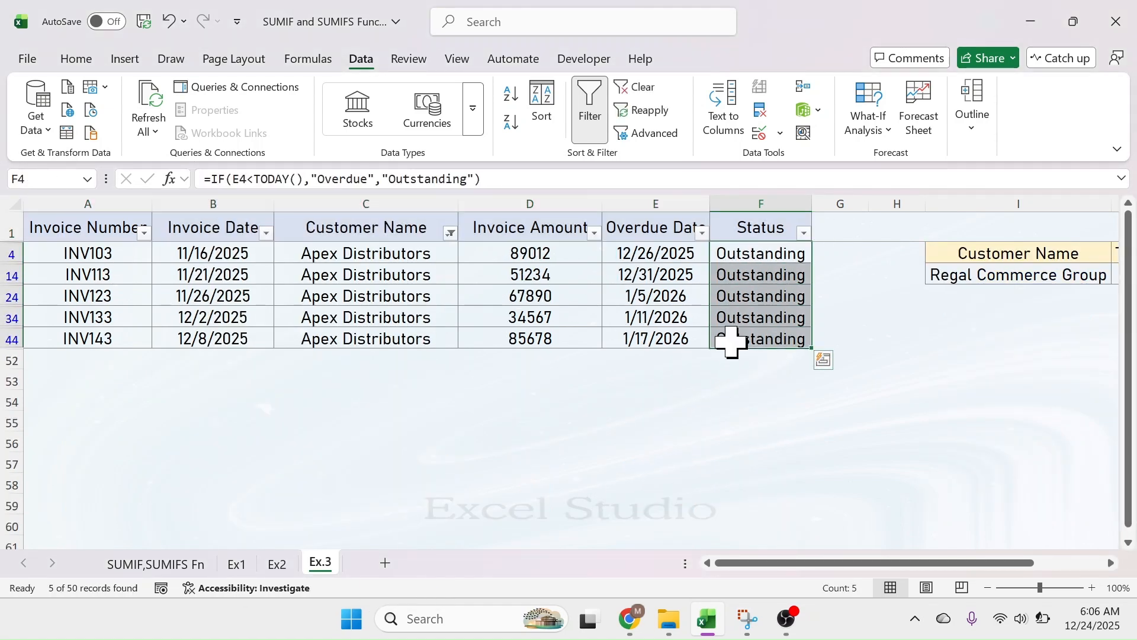
Step: Switch the Customer Name filter to Global Exports Ltd only and check the sum of its invoice amounts
{"action": "left_click", "coordinate": [451, 232]}
{"action": "left_click", "coordinate": [268, 423]}
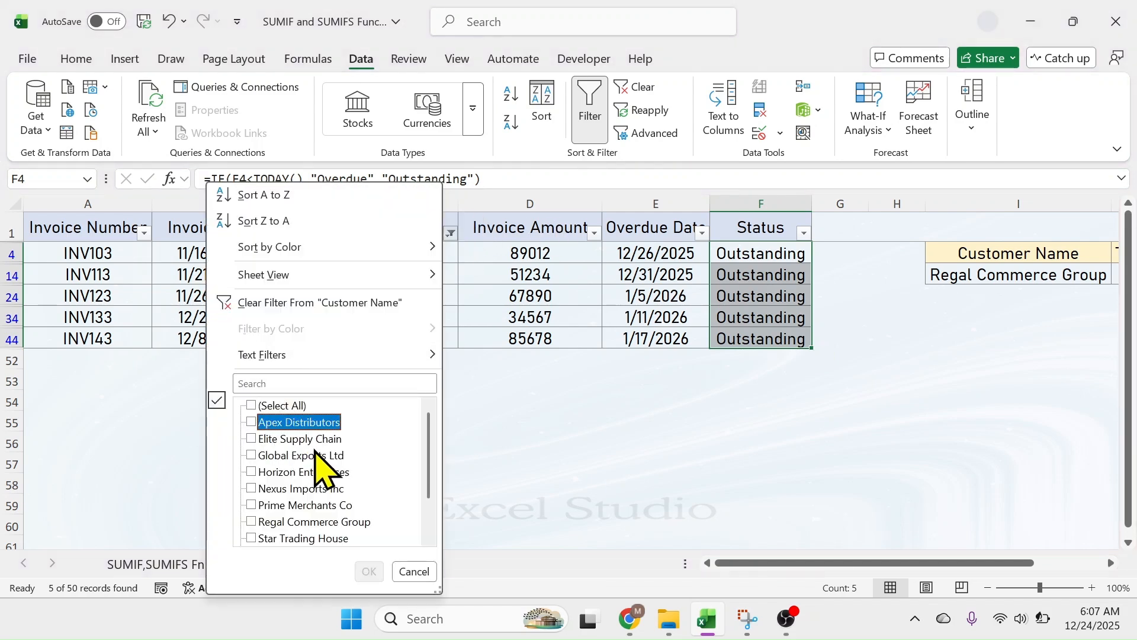
{"action": "left_click", "coordinate": [276, 459]}
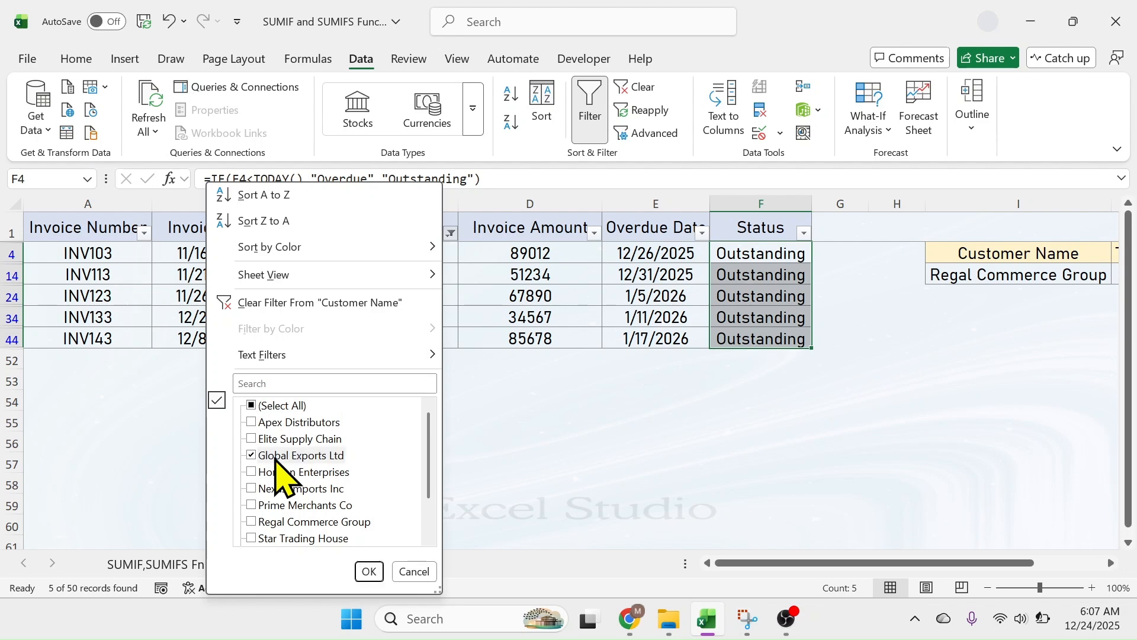
{"action": "left_click", "coordinate": [369, 571]}
{"action": "left_click", "coordinate": [835, 413]}
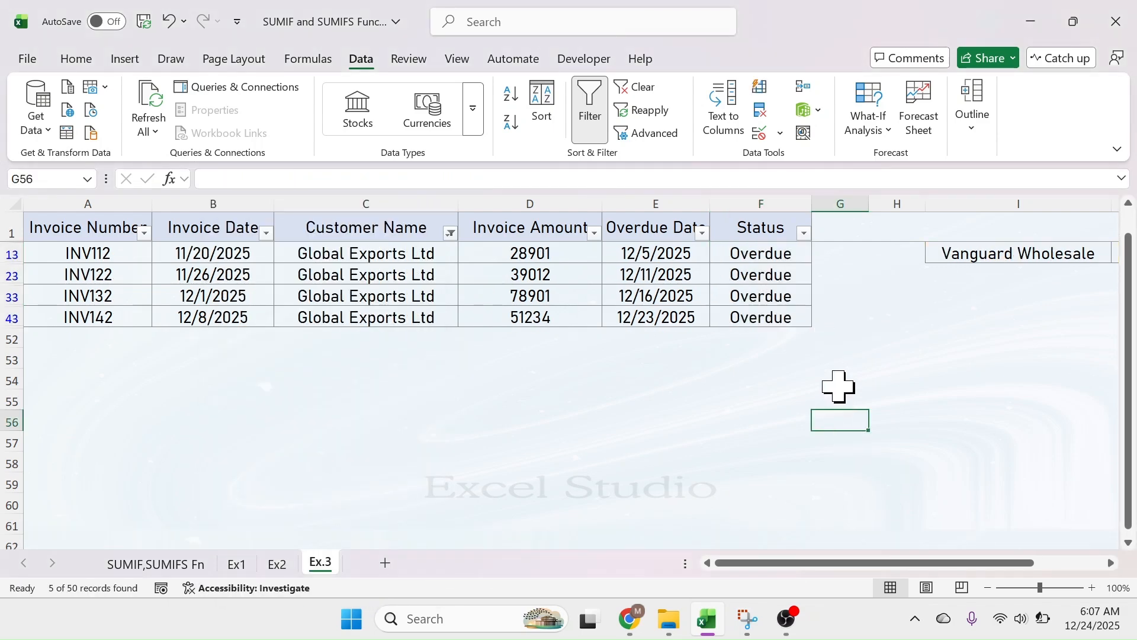
{"action": "scroll", "coordinate": [841, 302], "scroll_direction": "up", "scroll_amount": 1}
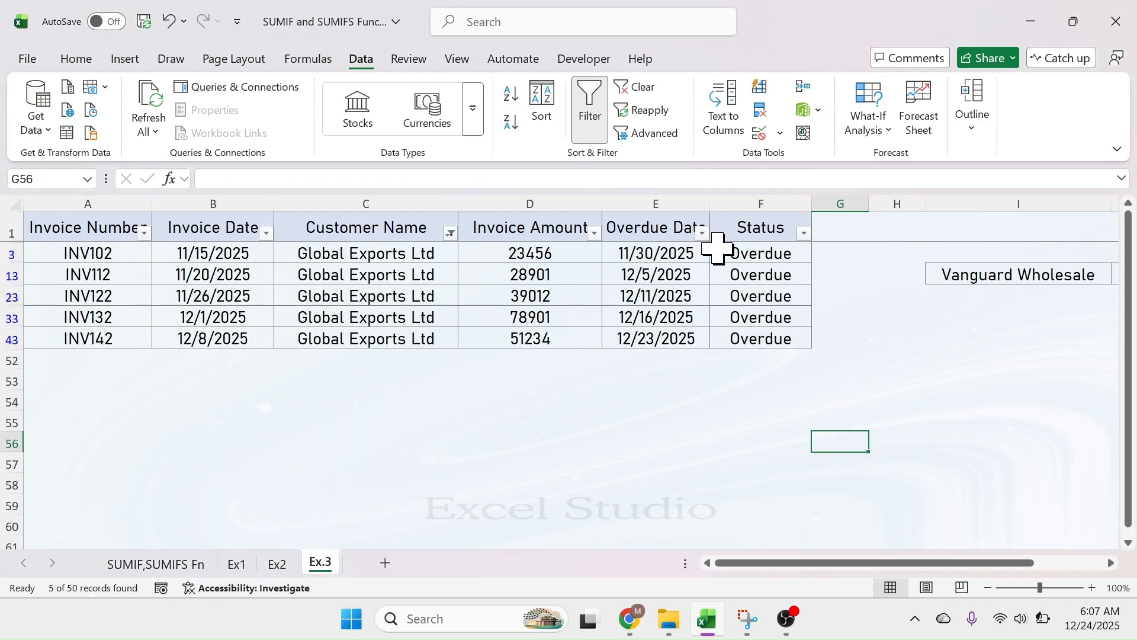
{"action": "left_click_drag", "start_coordinate": [543, 255], "coordinate": [549, 340]}
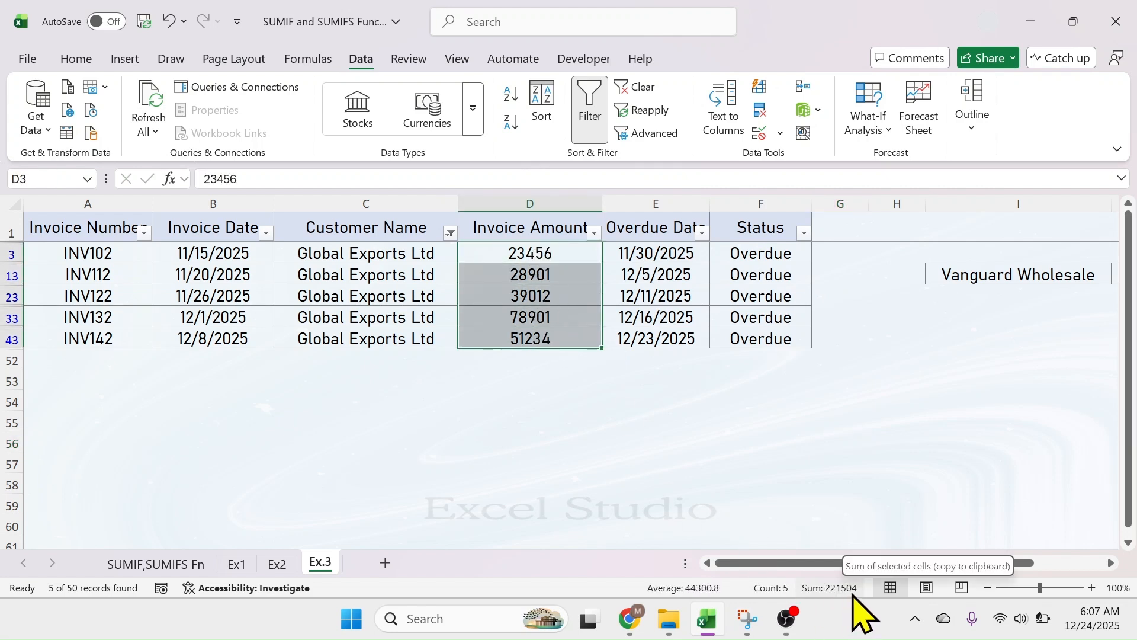
Step: Show all customers again in the Customer Name filter and check the total for Global Exports Ltd in J6
{"action": "left_click", "coordinate": [451, 233]}
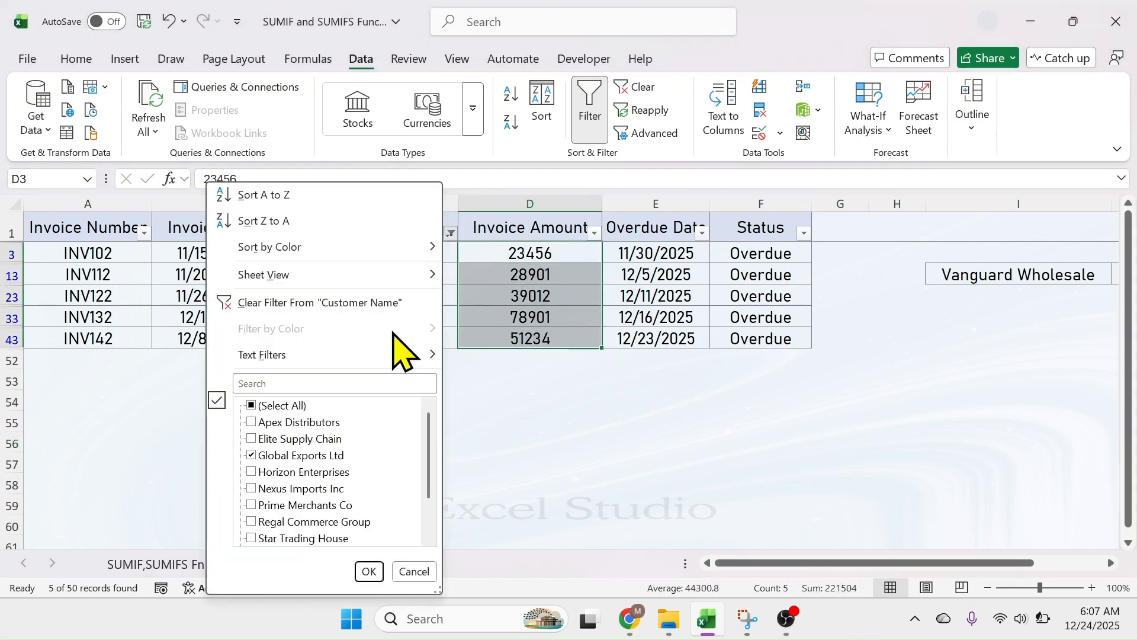
{"action": "left_click", "coordinate": [283, 407]}
{"action": "left_click", "coordinate": [369, 571]}
{"action": "left_click_drag", "start_coordinate": [901, 564], "coordinate": [990, 566]}
{"action": "left_click", "coordinate": [983, 323]}
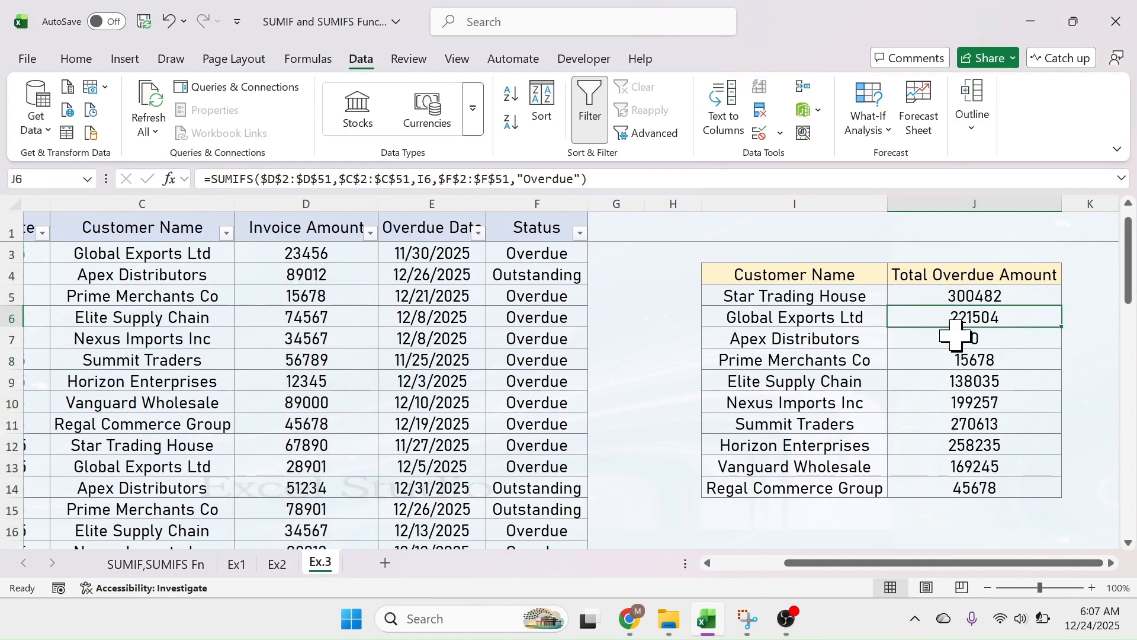